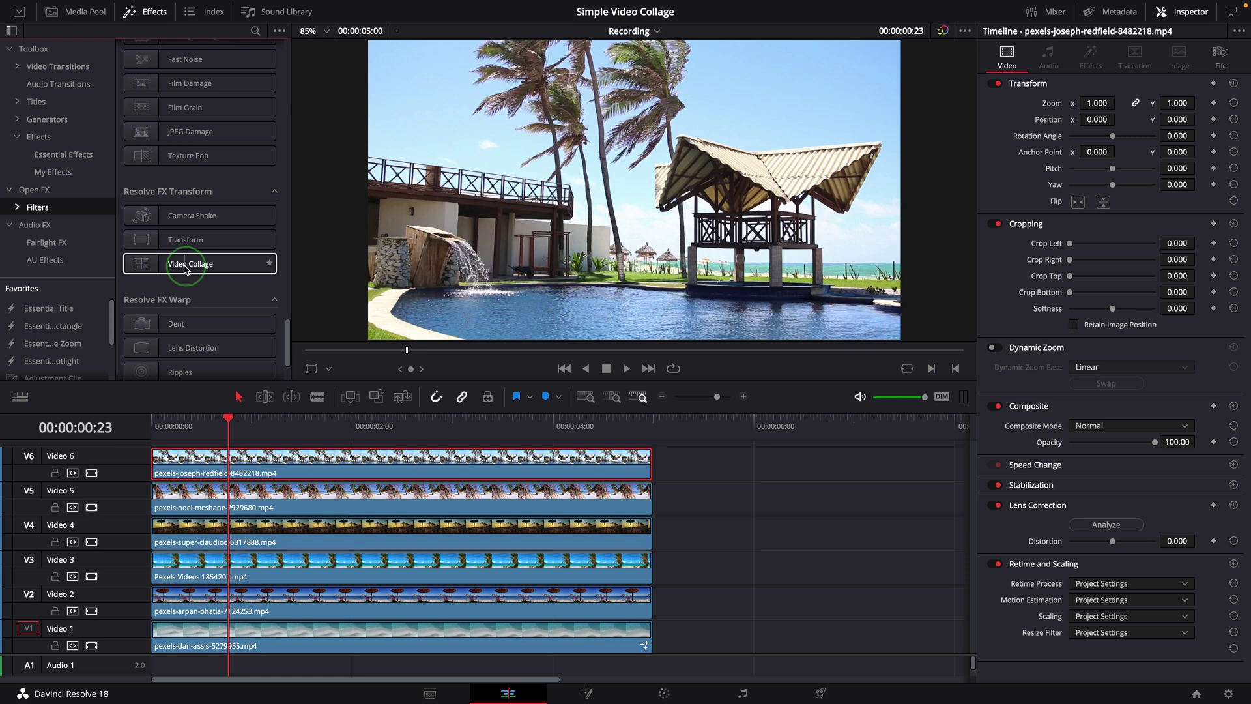
Apply Video Collage to the V6 clip and show its tile outlines in the viewer.
double_click(196, 263)
left_click_drag(210, 265, 417, 472)
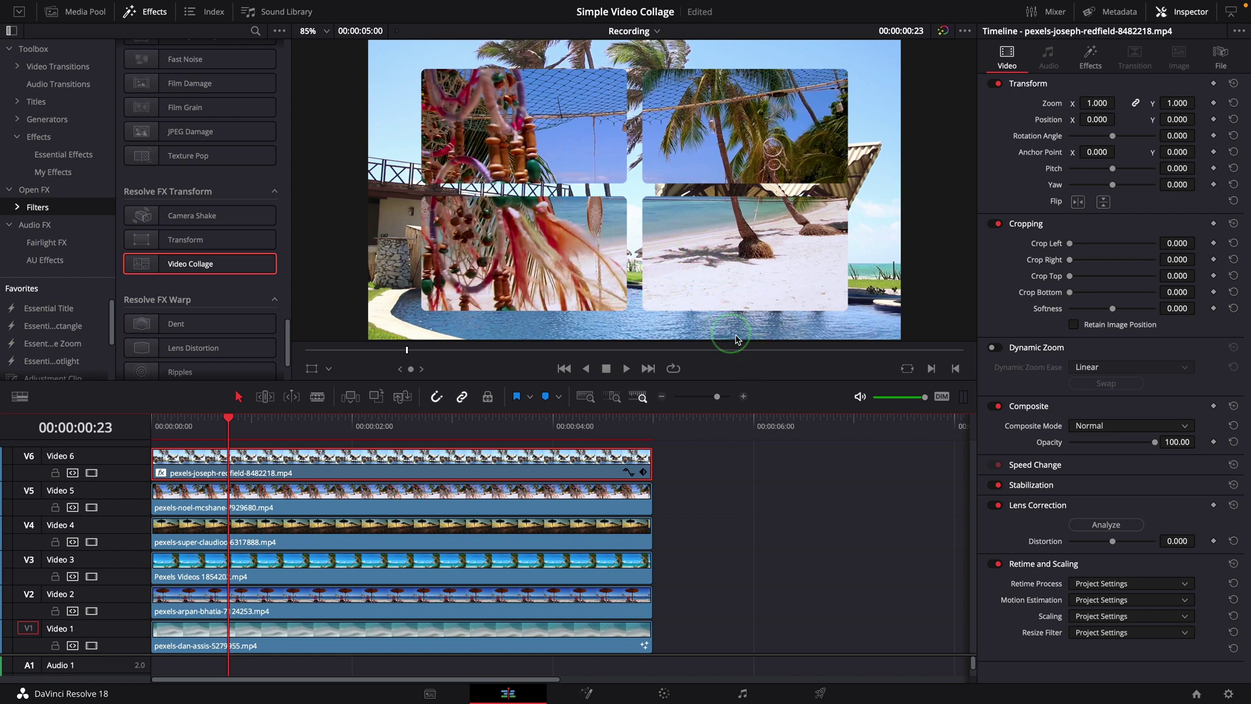
left_click(330, 369)
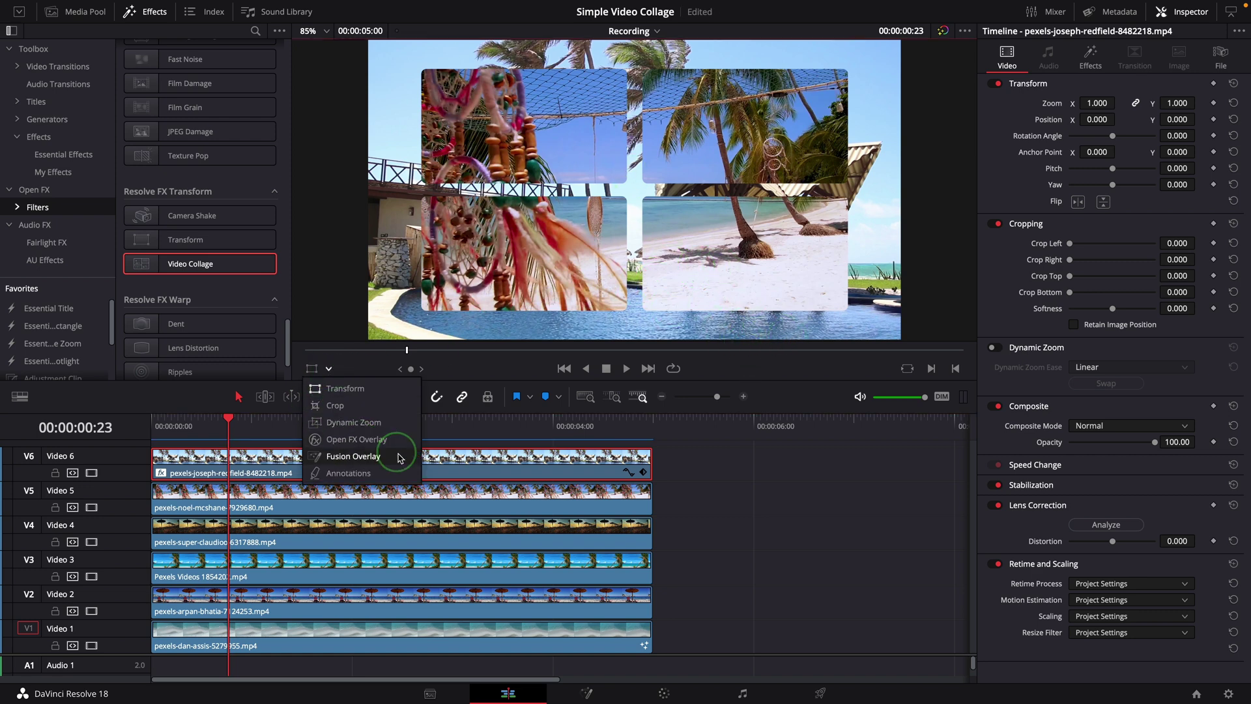
left_click(345, 440)
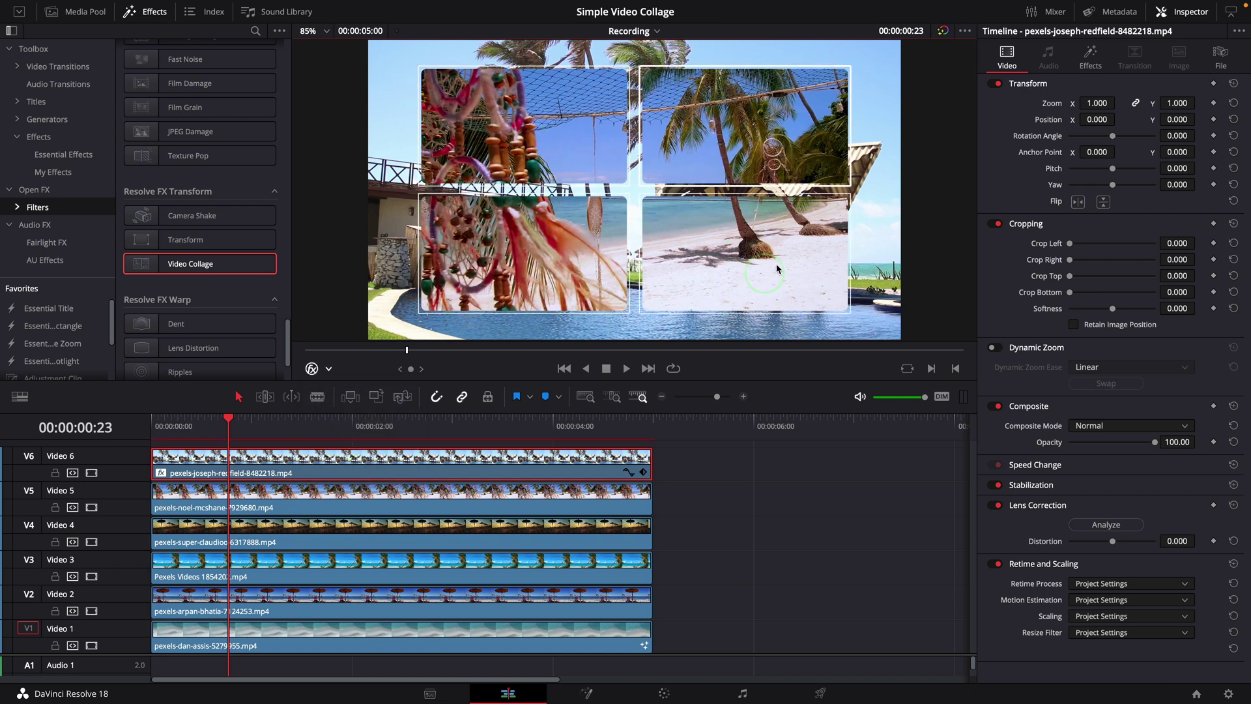
Stagger the collage tiles horizontally and vertically and widen the left and right margins.
left_click(1088, 59)
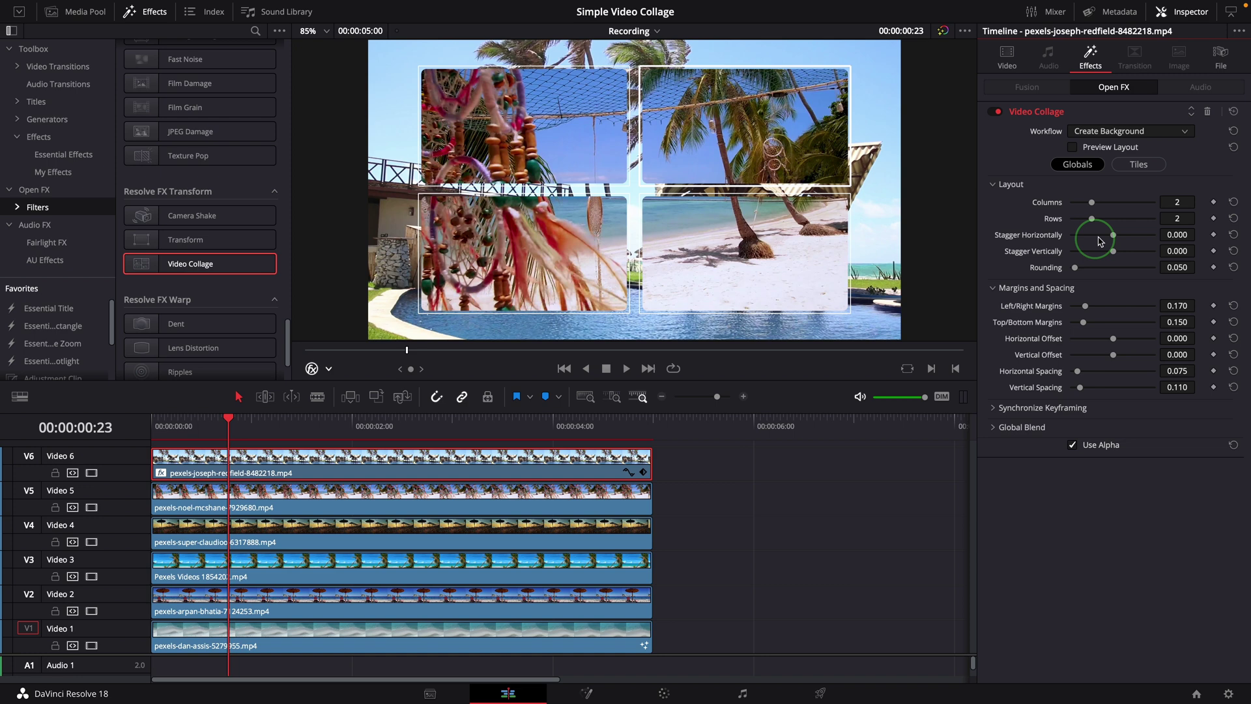
left_click_drag(1113, 235, 1104, 236)
left_click_drag(1113, 251, 1108, 250)
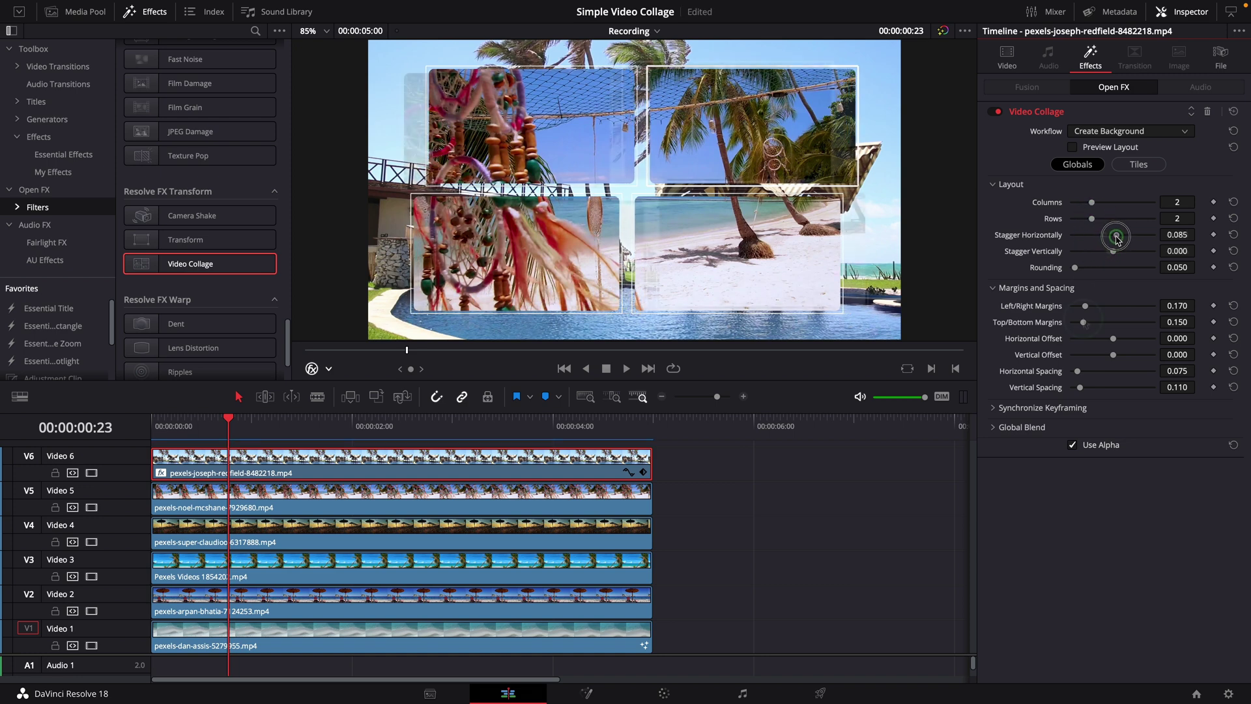
left_click_drag(1085, 305, 1123, 320)
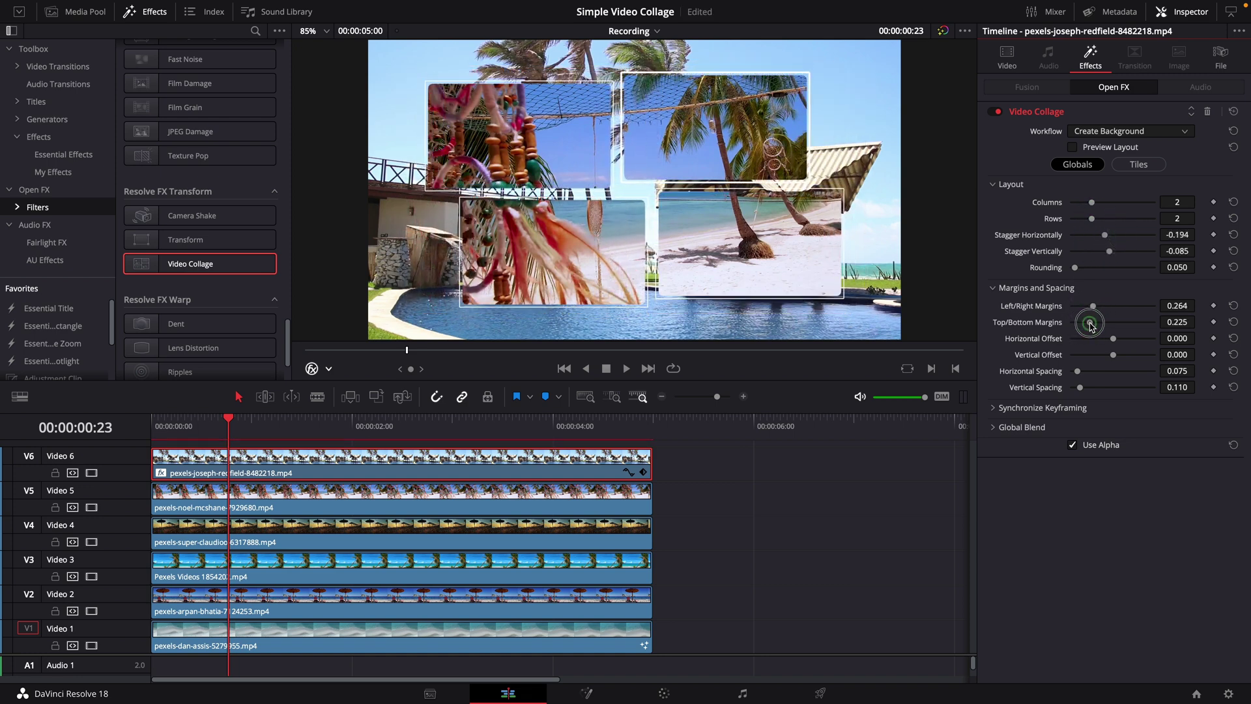
Browse the per-tile Style, Drop Shadow and Animation settings, then return to the global layout.
left_click(1138, 165)
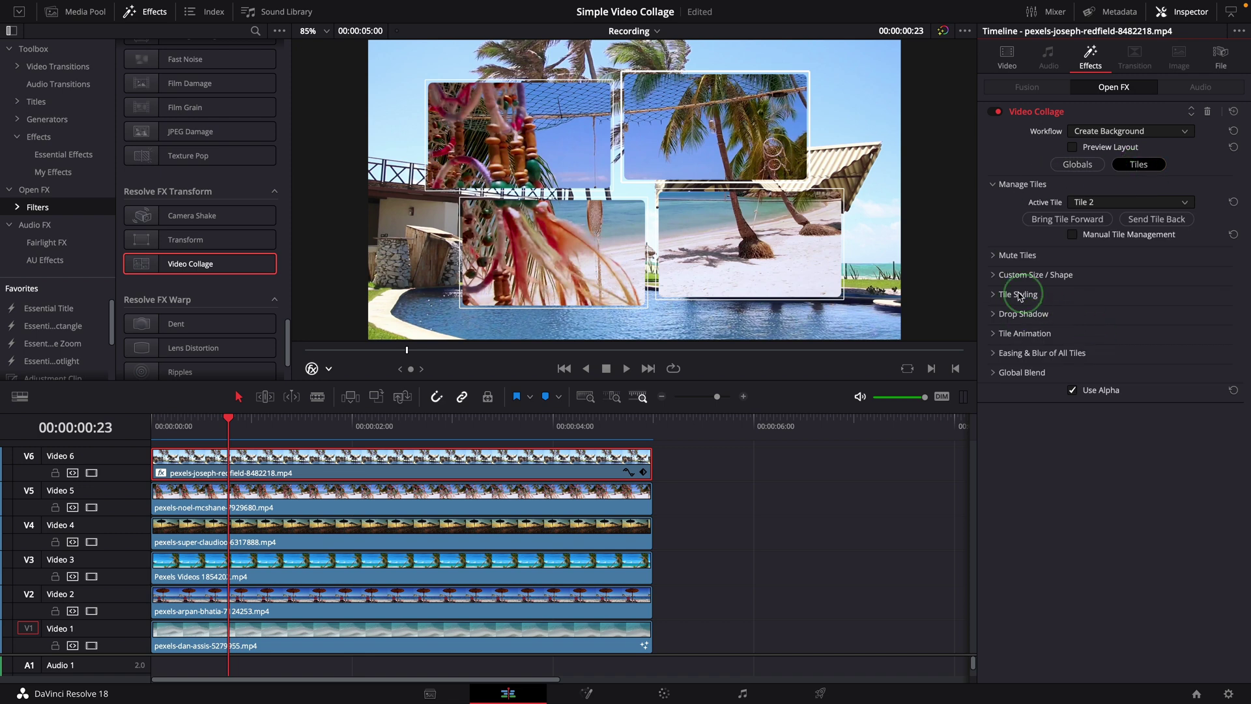
left_click(1021, 294)
left_click(1016, 383)
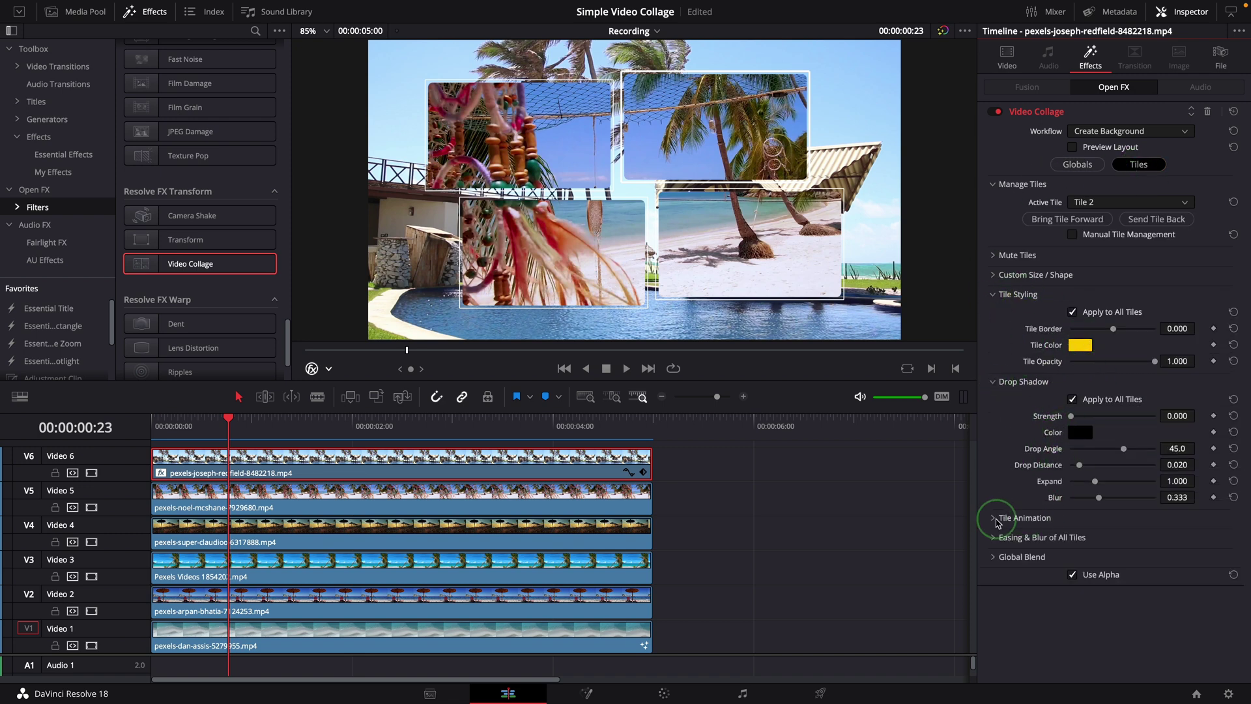
left_click(998, 518)
scroll(1100, 536, "down", 1)
left_click(1100, 535)
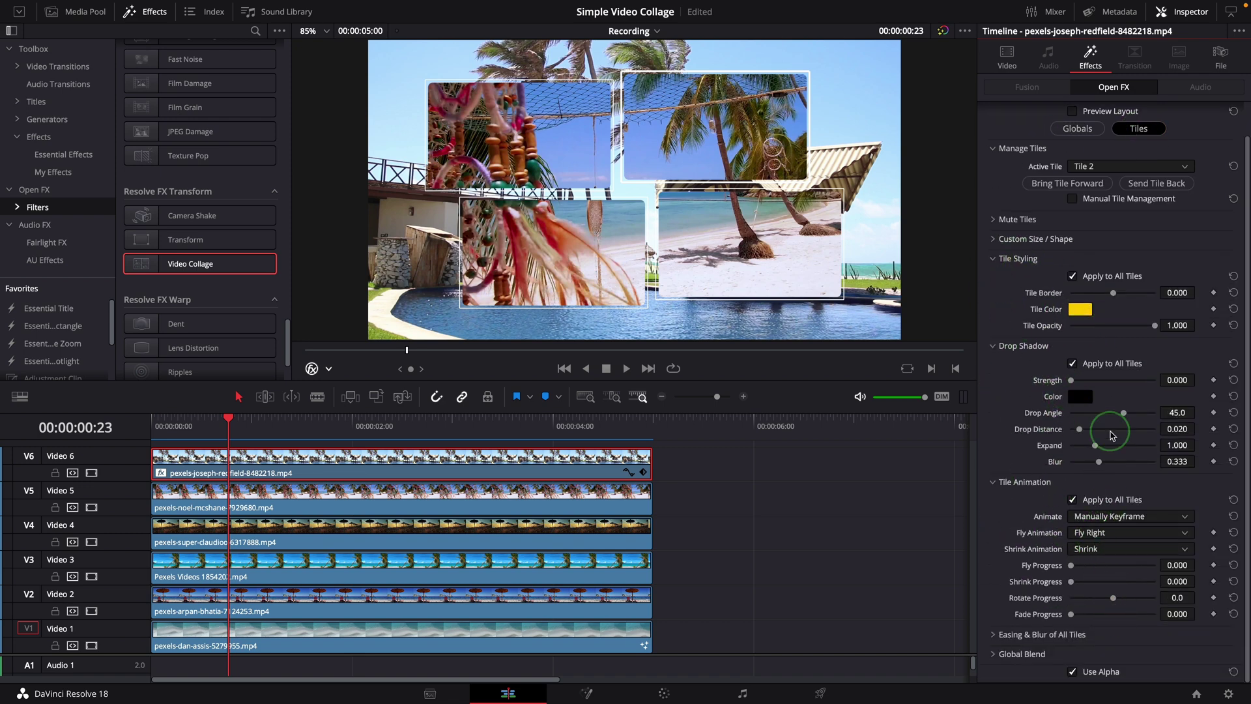
scroll(1095, 293, "up", 1)
left_click(1077, 165)
left_click(1108, 130)
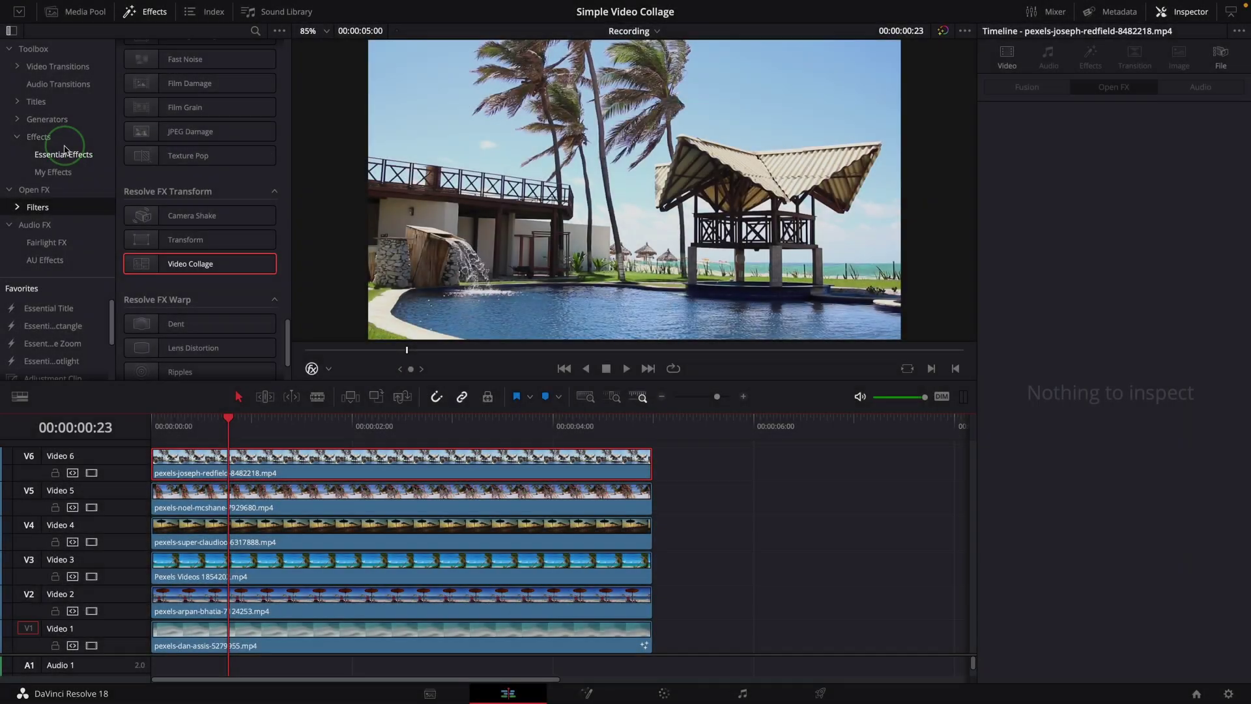
Drop Essential Collage from Essential Effects onto the V6 clip and test the Tile/Background mode toggle.
left_click(64, 151)
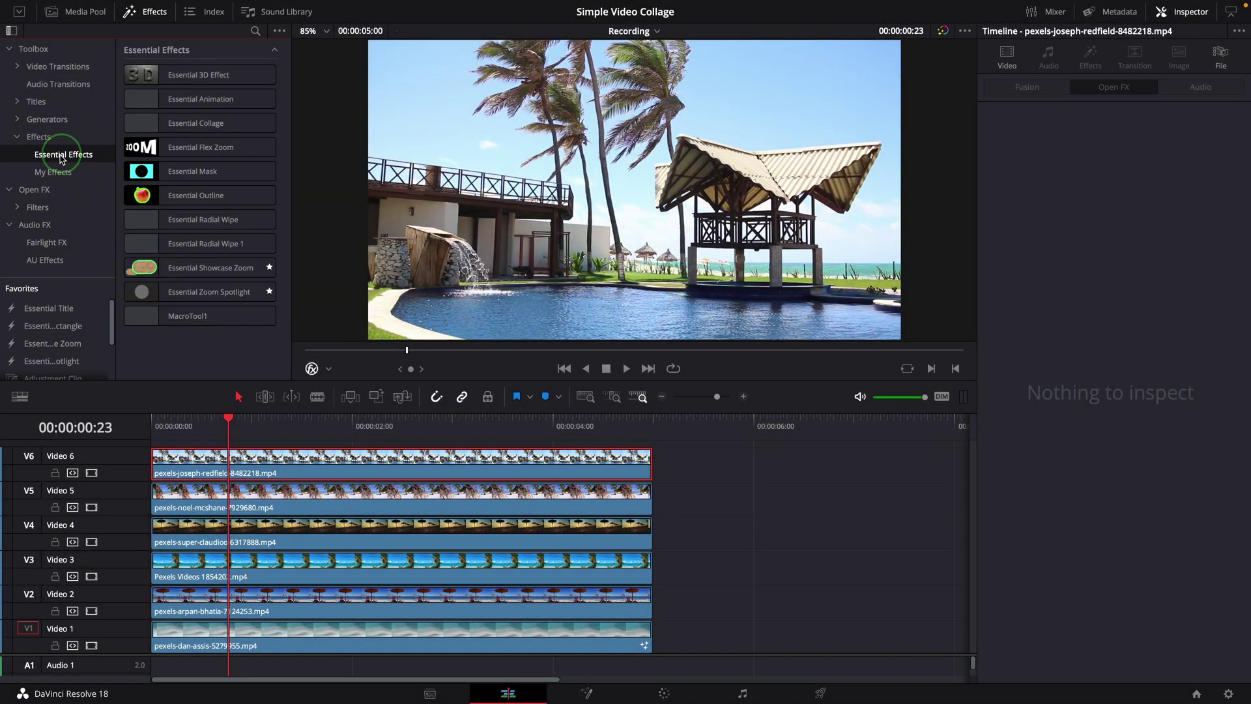
left_click(207, 127)
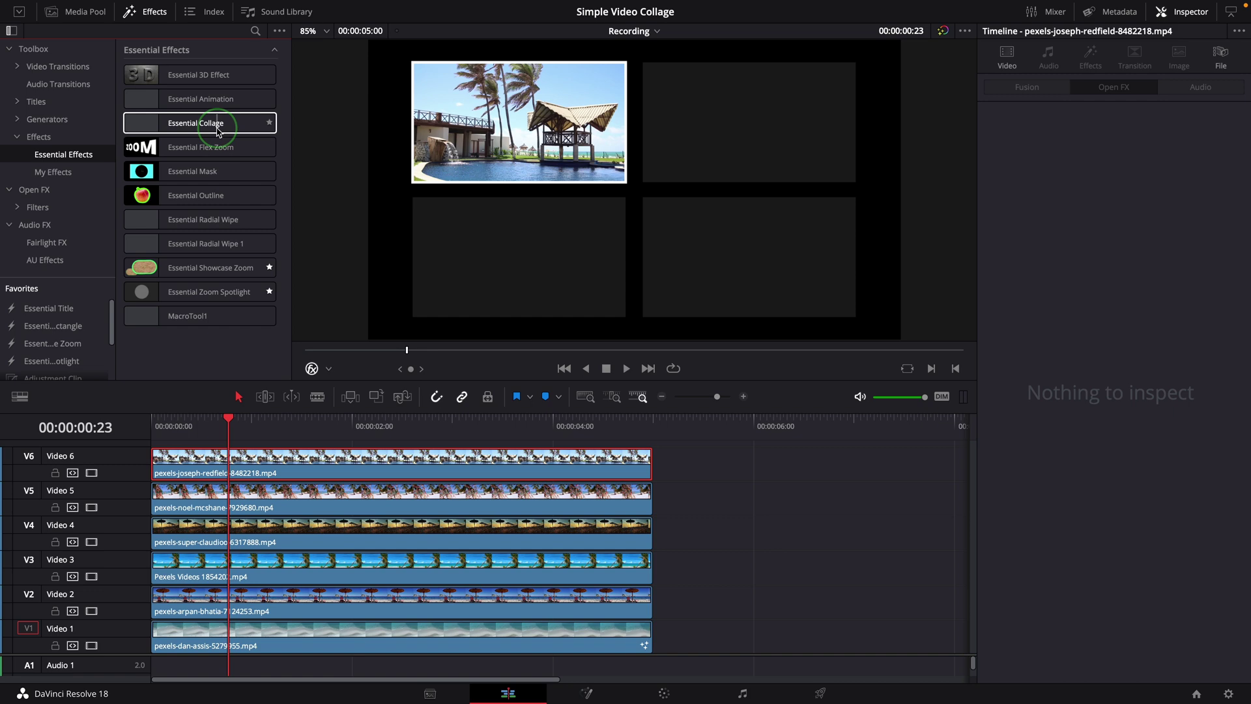
left_click_drag(207, 129, 307, 468)
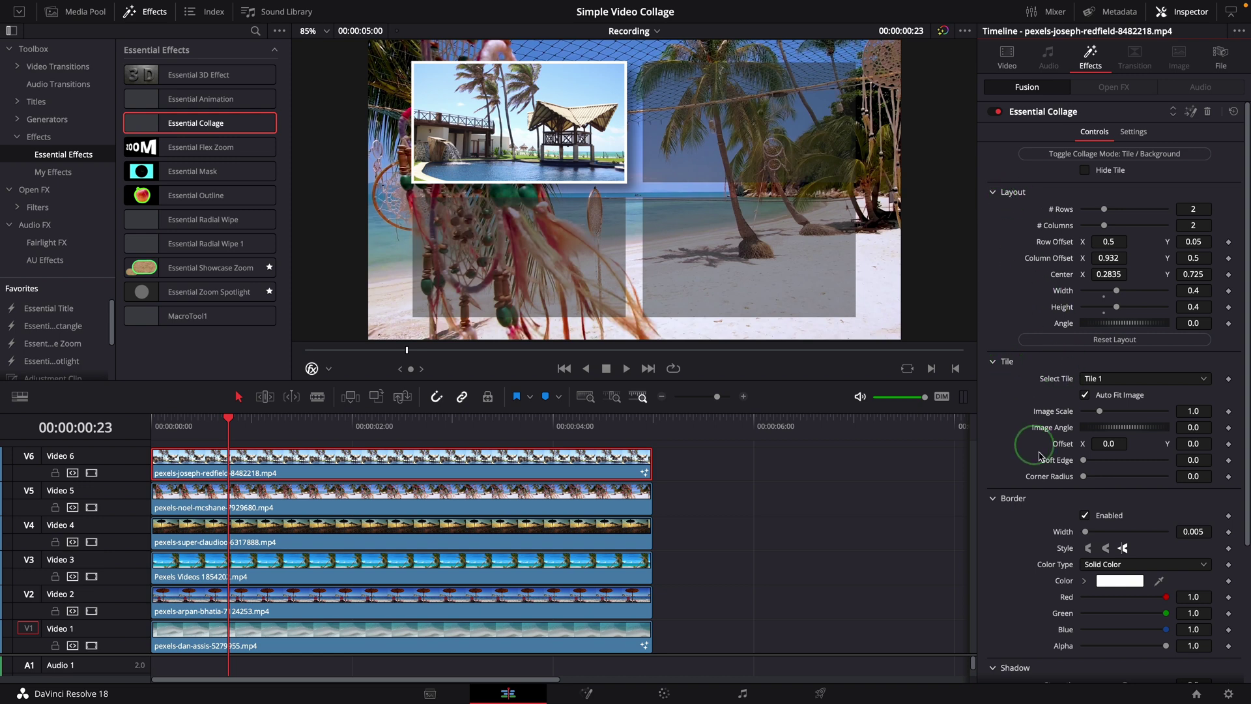
scroll(1020, 522, "down", 5)
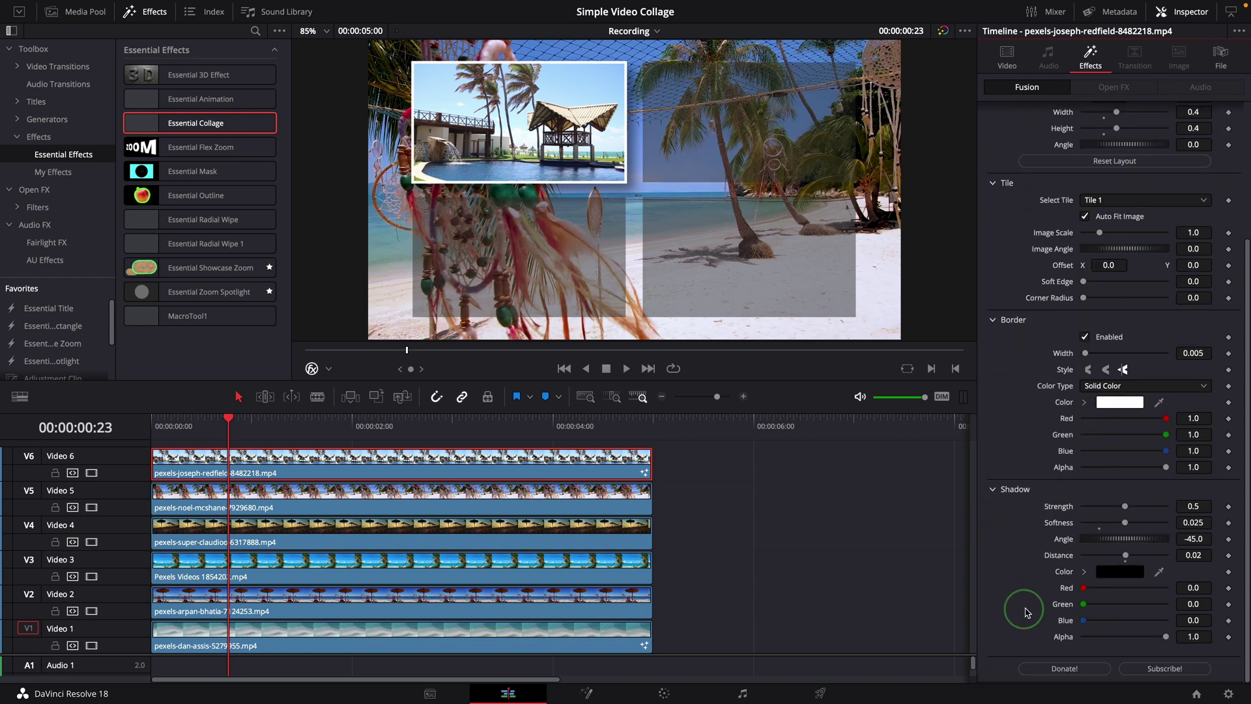
scroll(1046, 548, "up", 5)
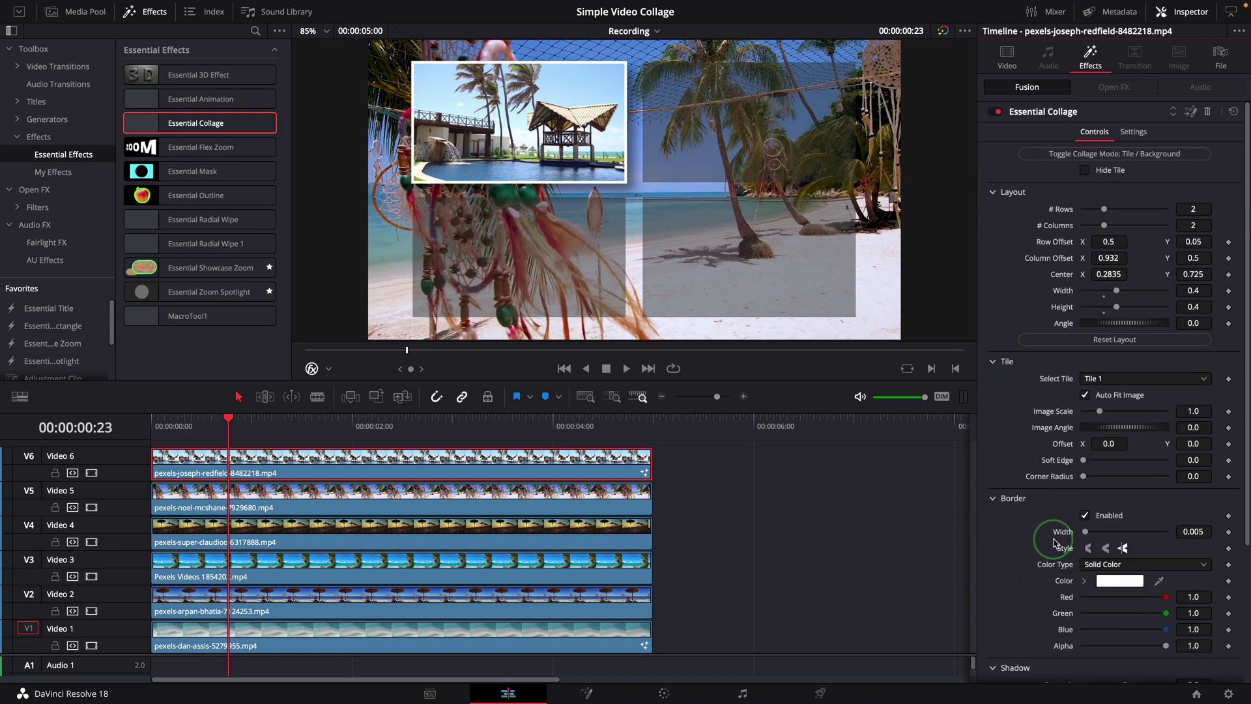
left_click(1122, 160)
left_click(1122, 160)
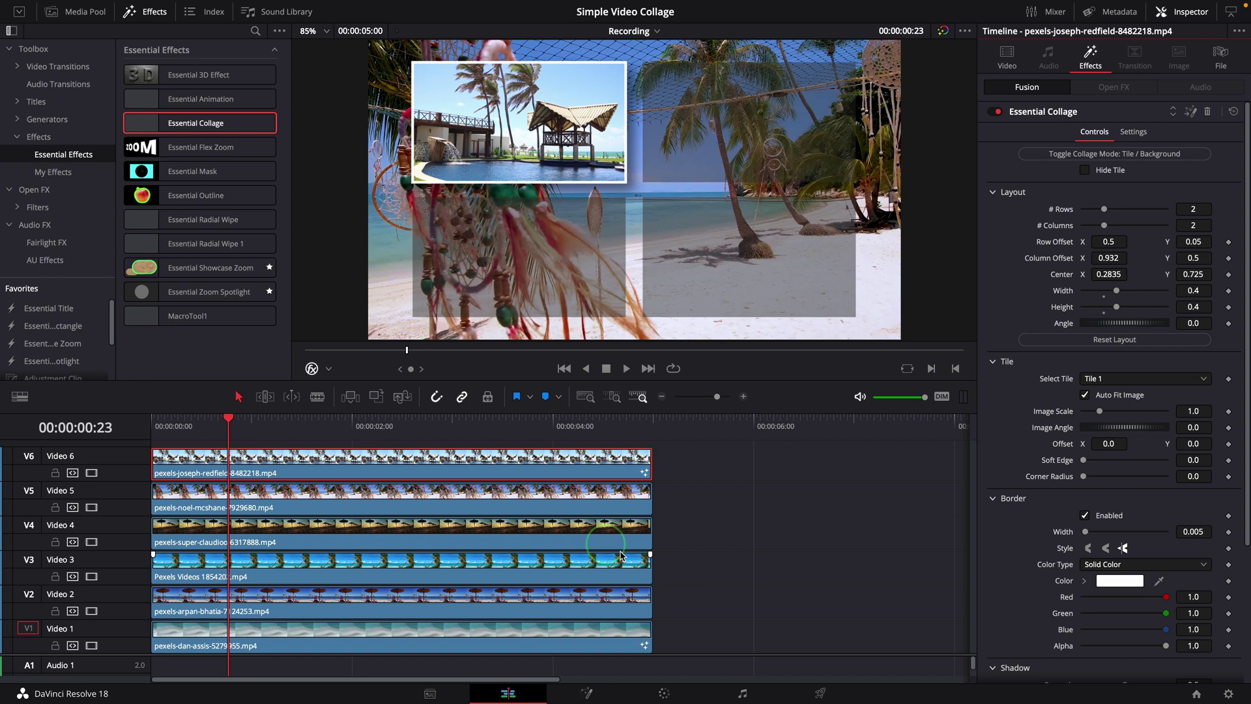
Disable the V5, V4, V3 and V2 clips with D, then reselect the V6 collage clip.
left_click(454, 499)
key("d")
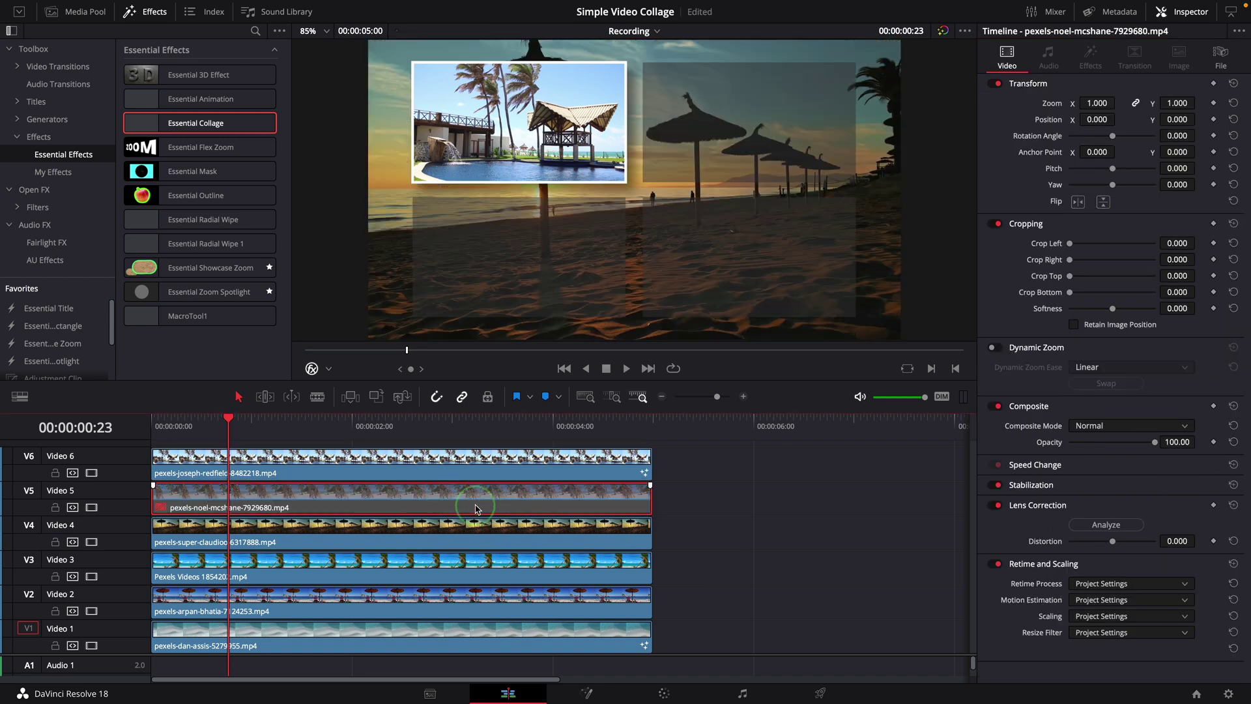
left_click(436, 536)
key("d")
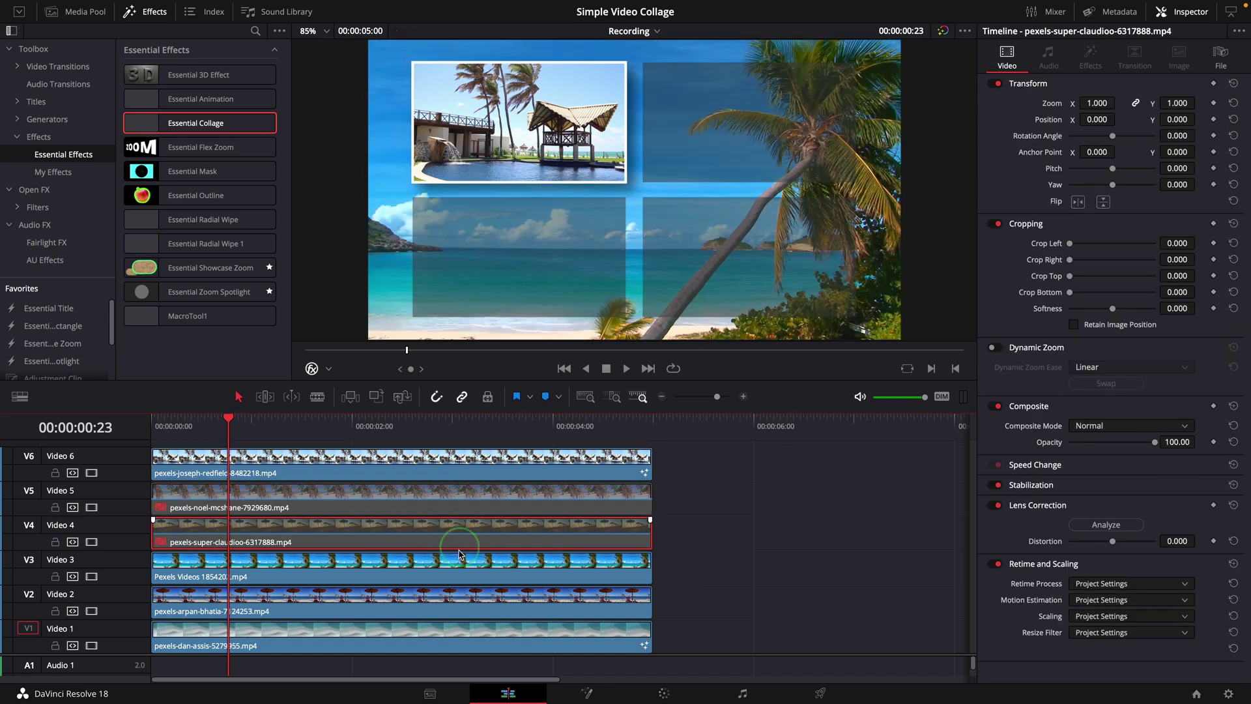
left_click(503, 560)
key("d")
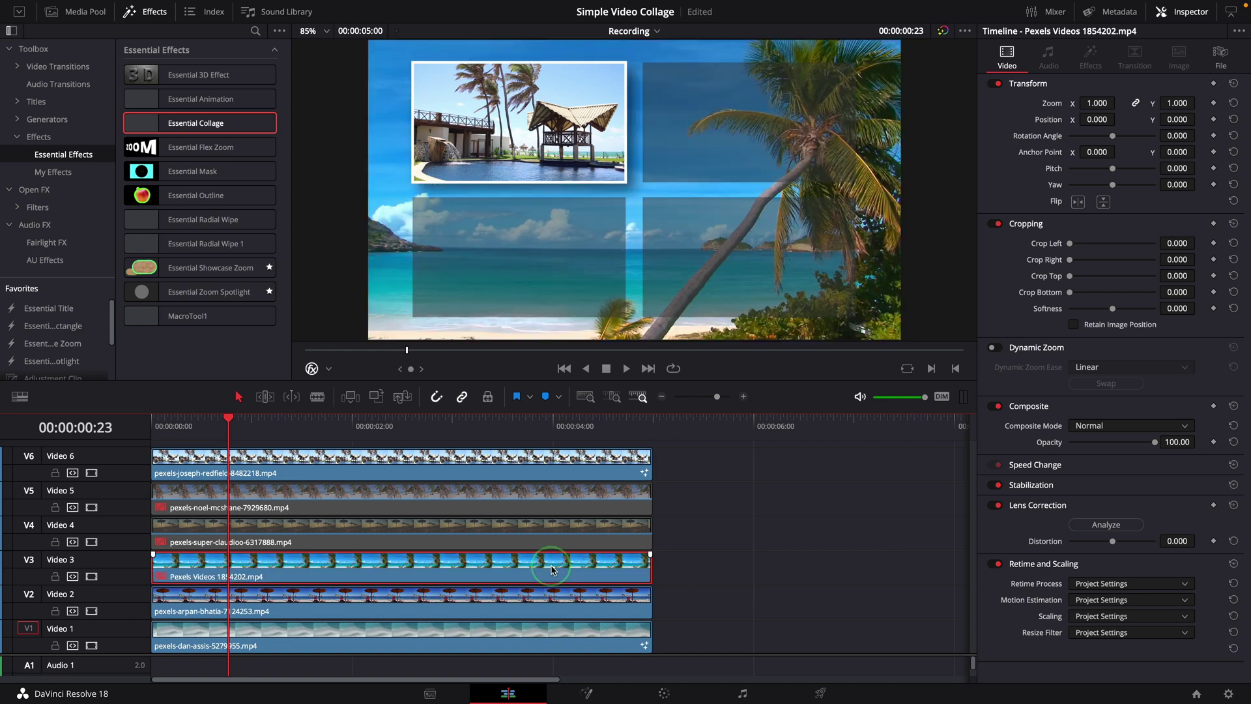
left_click(526, 601)
key("d")
left_click(616, 464)
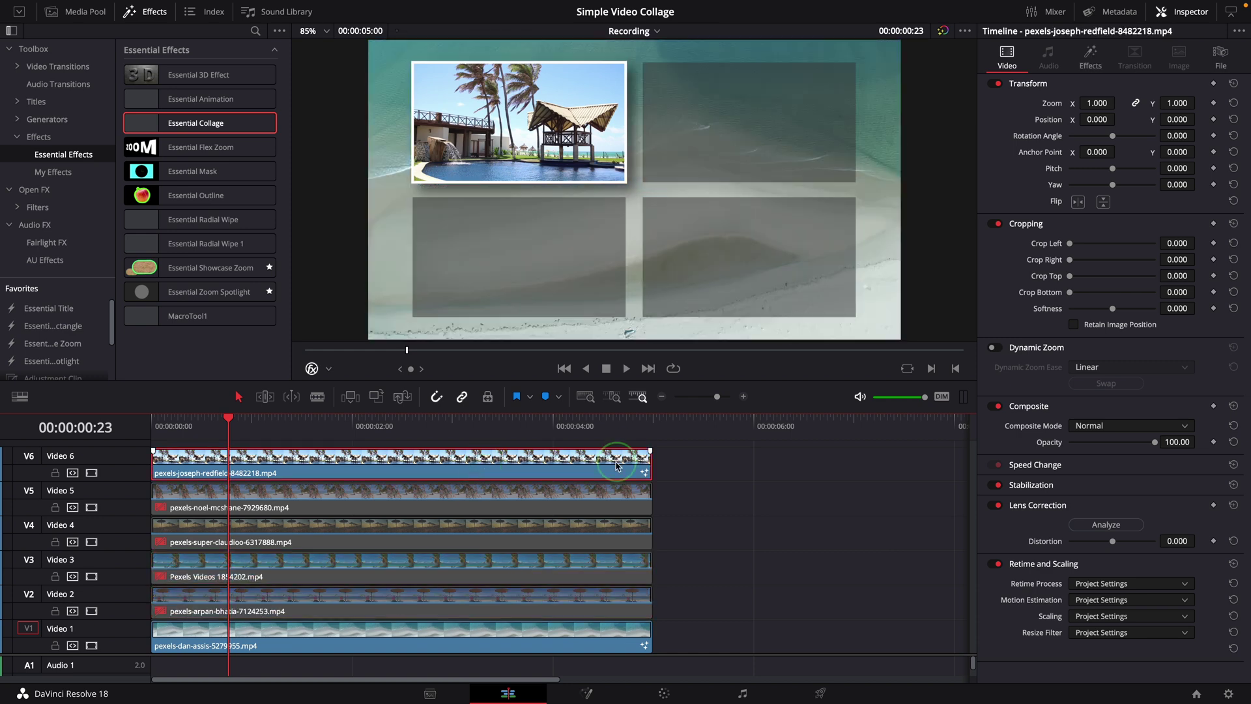
left_click(1090, 57)
Settle the collage on a 3×3 grid after trying a 5×5 layout, refitting each time.
left_click_drag(1104, 215, 1132, 215)
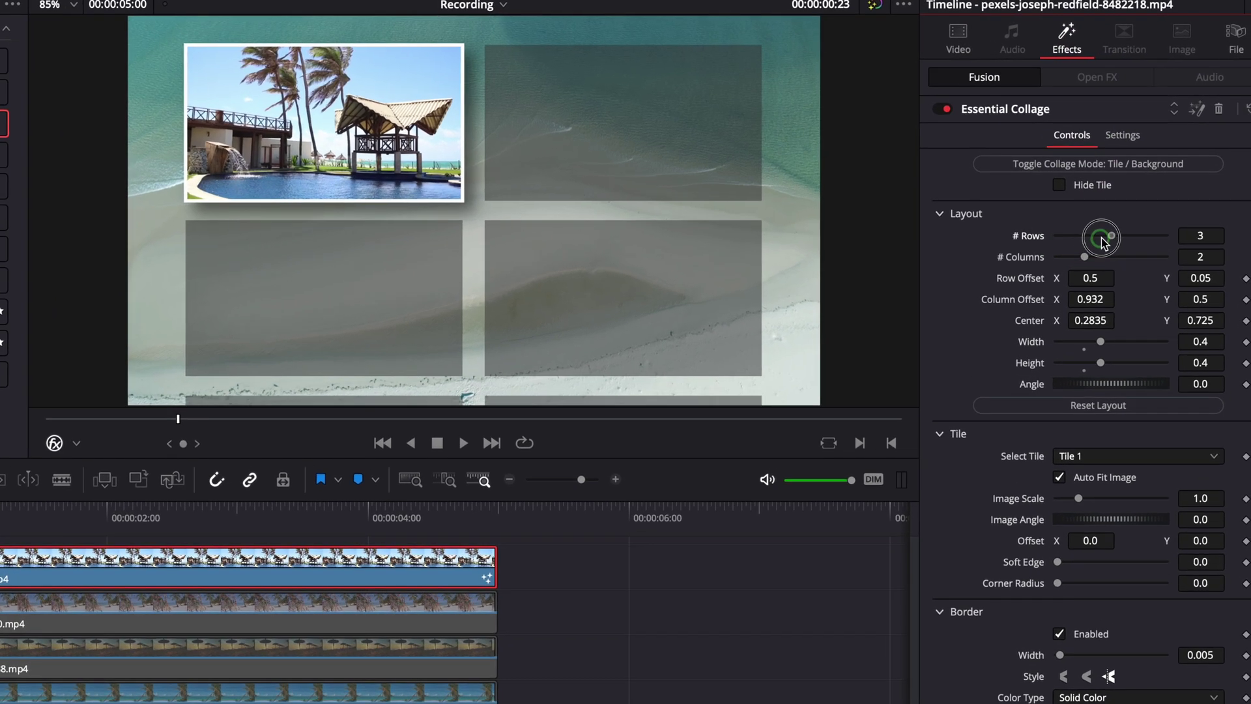
left_click_drag(1084, 257, 1137, 256)
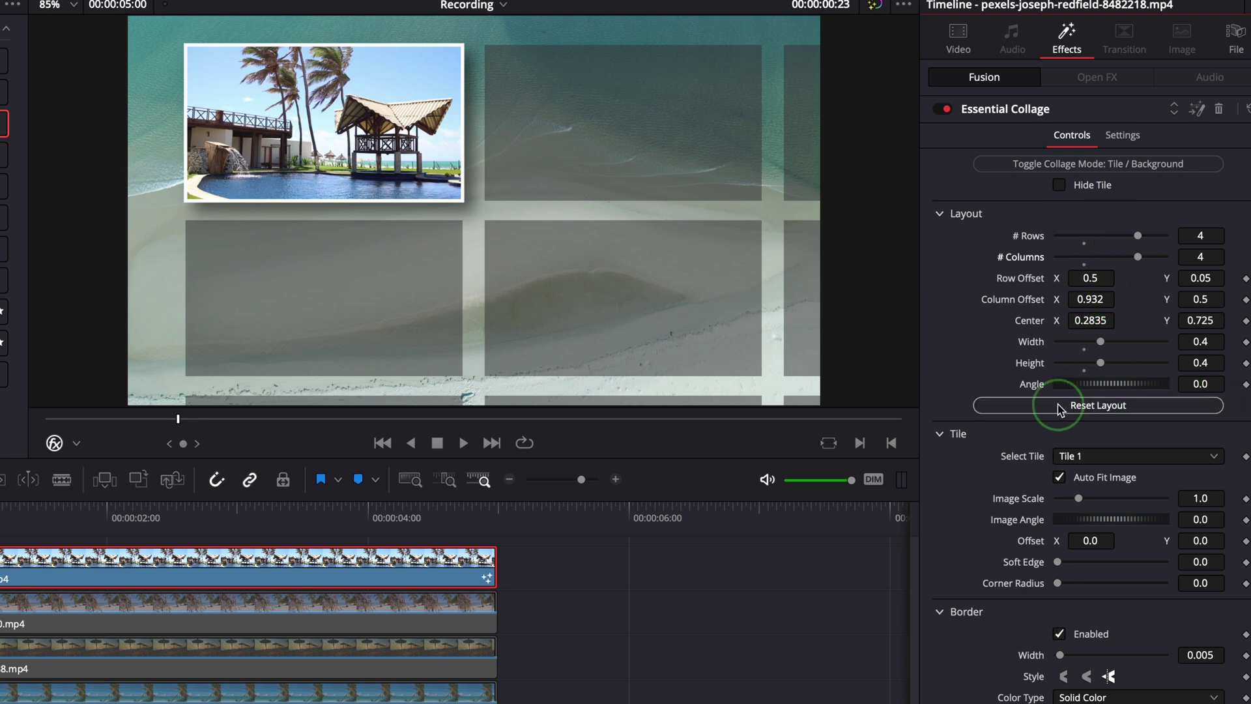
left_click(1117, 407)
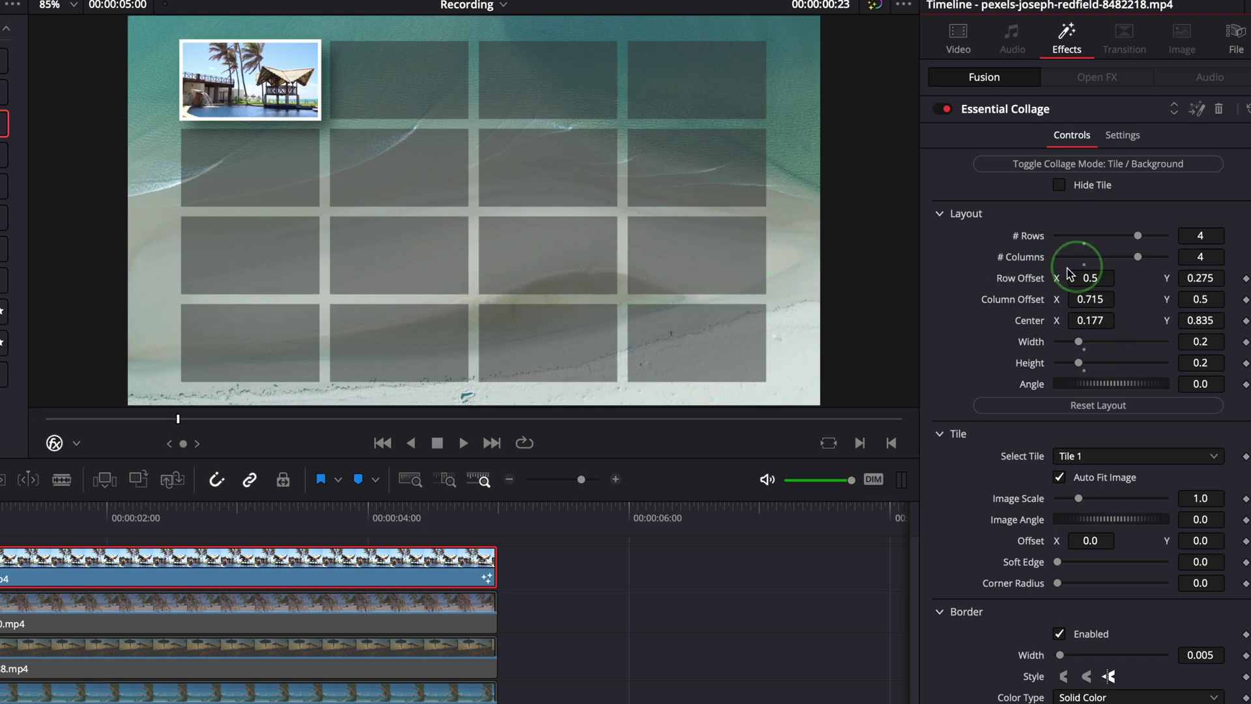
left_click_drag(1137, 235, 1165, 256)
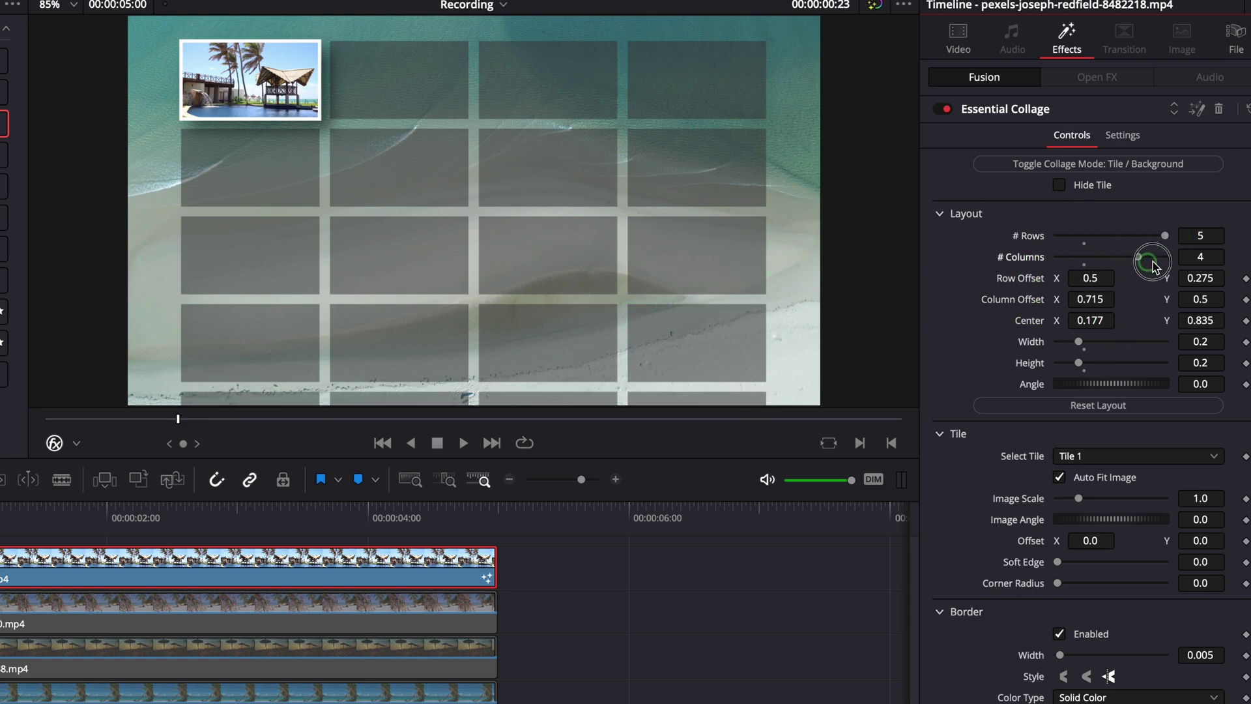
left_click(1099, 405)
left_click(254, 104)
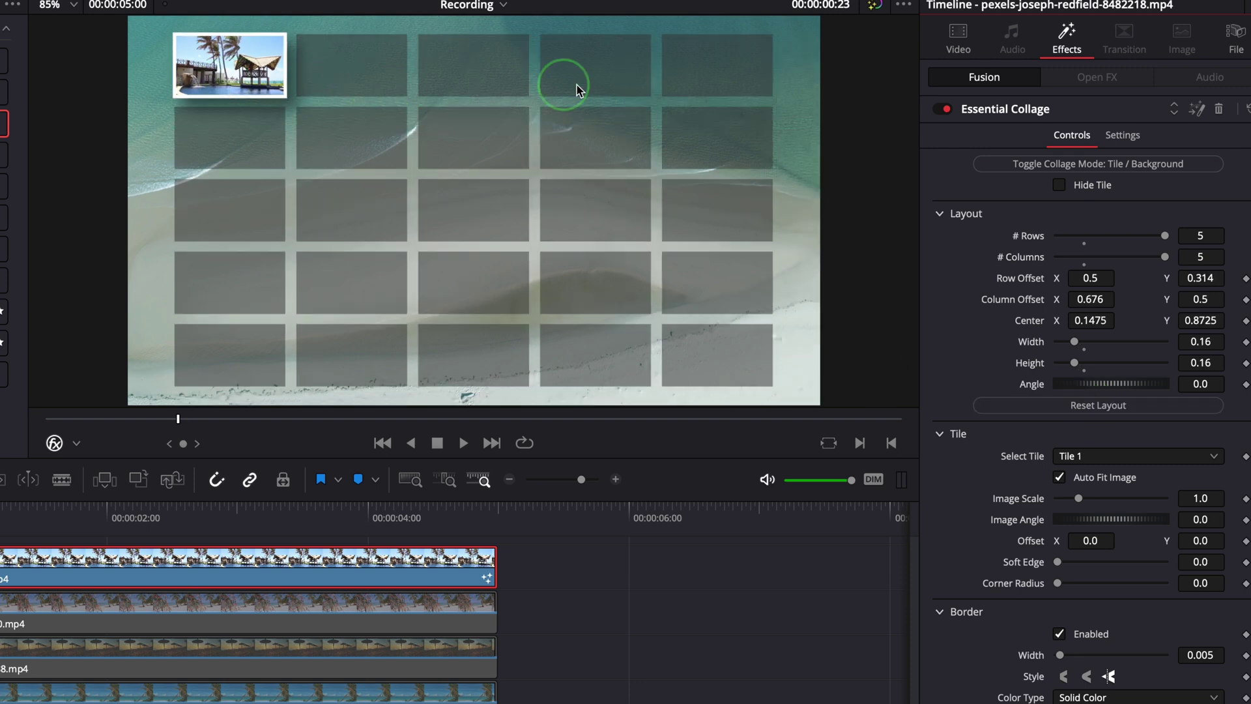
left_click_drag(1165, 235, 1112, 256)
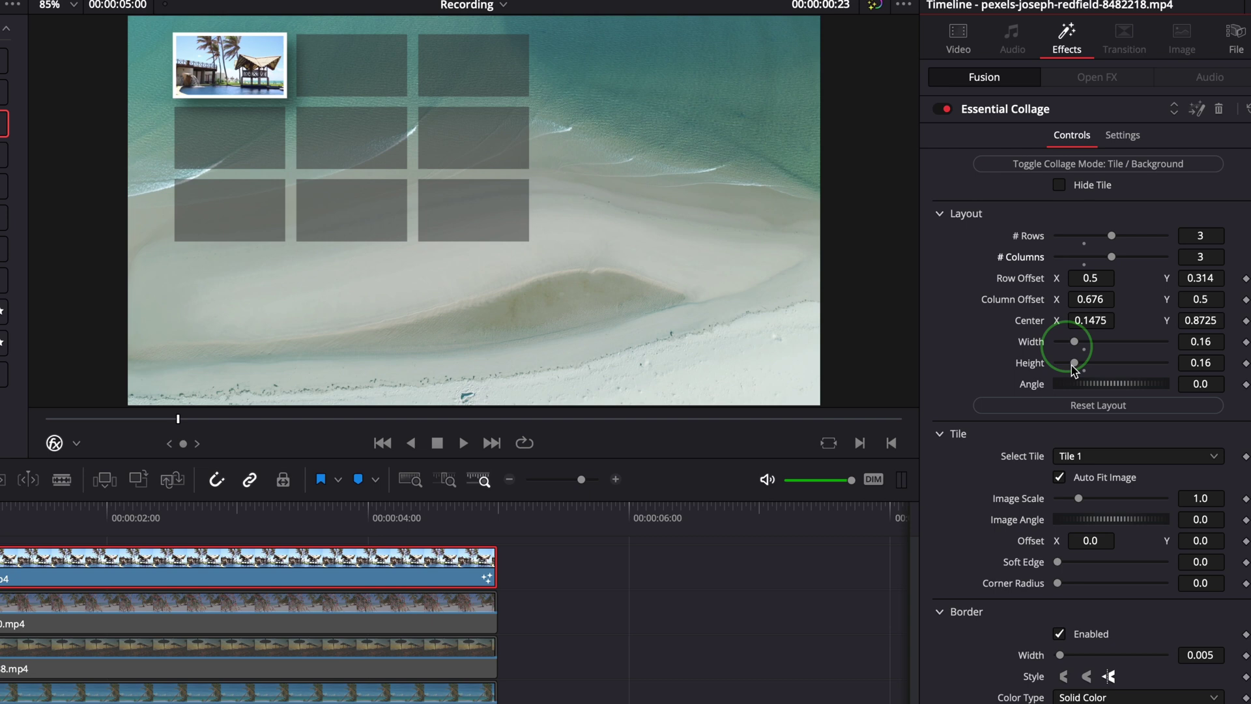
left_click(1072, 401)
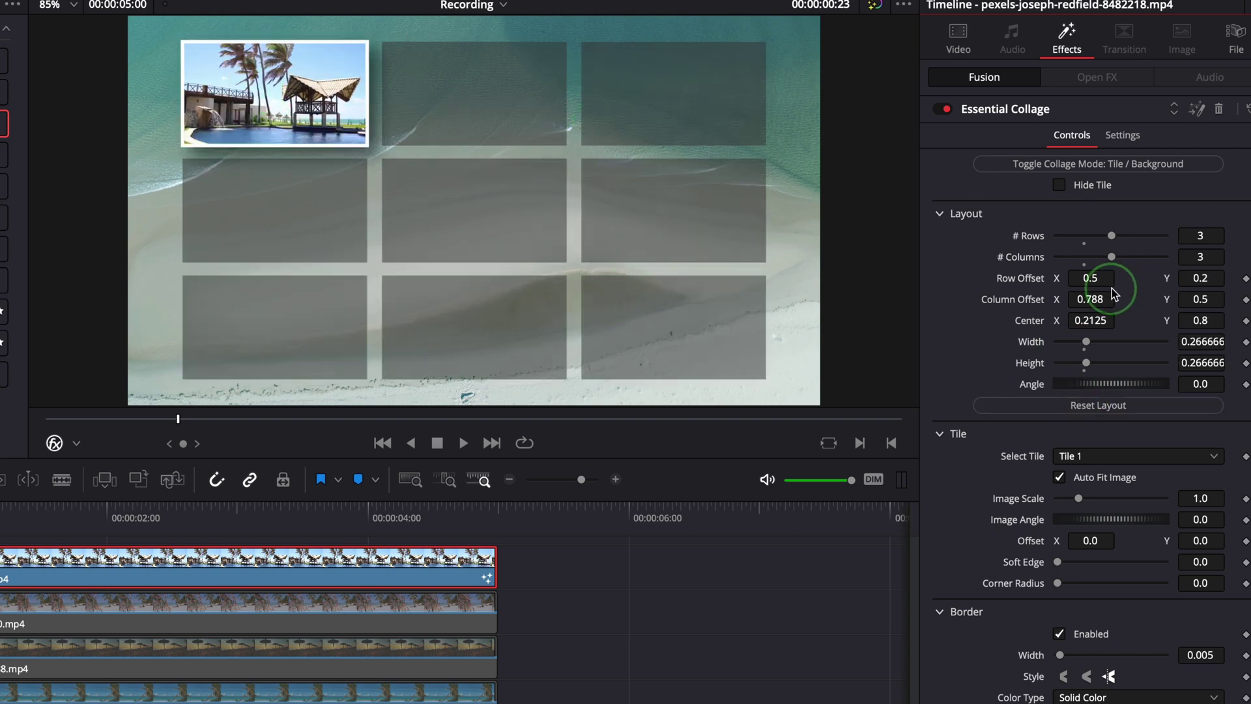
Offset the tile rows to 0.514/0.202 and move Center X to 0.2055.
left_click_drag(1090, 278, 1103, 279)
left_click_drag(1204, 282, 1207, 280)
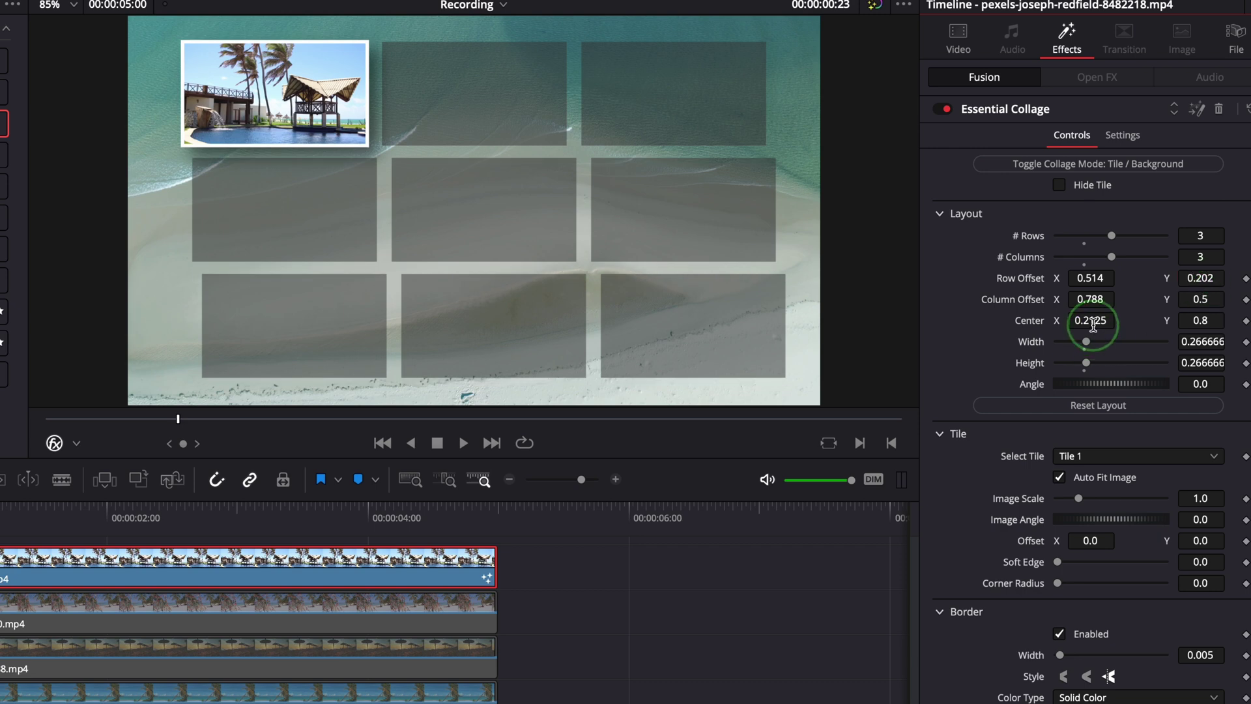
left_click_drag(1090, 320, 1070, 363)
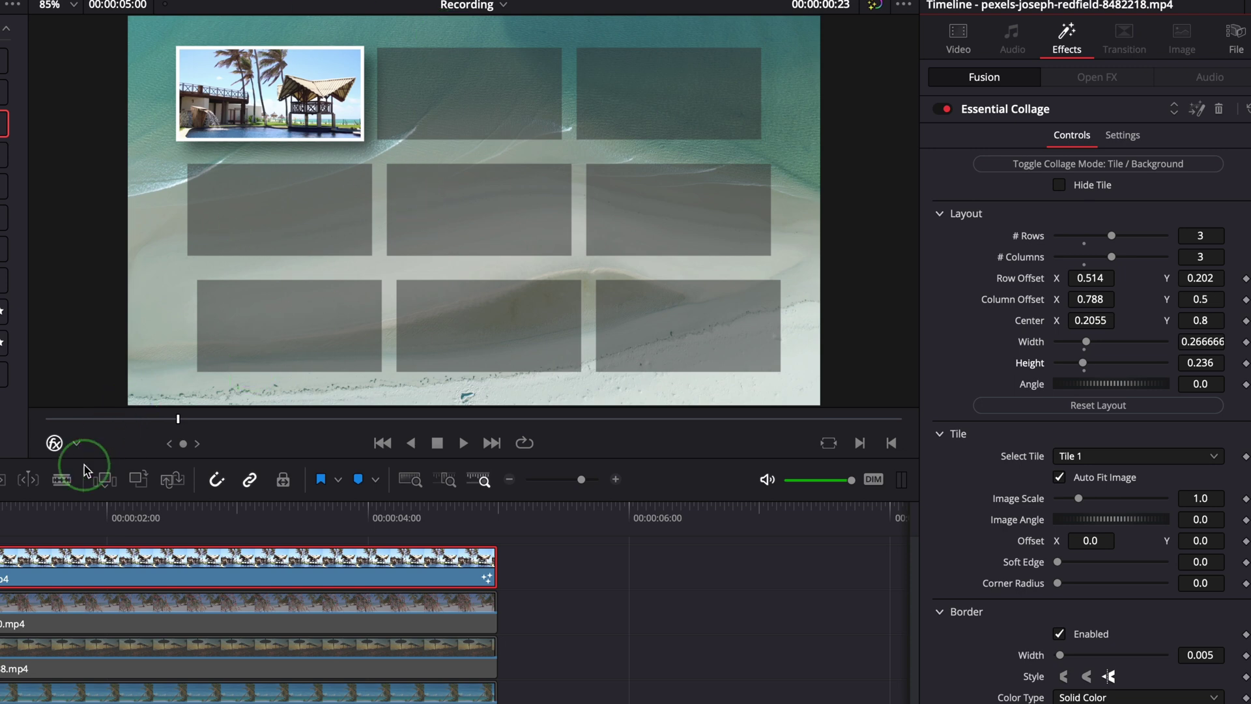
With the Fusion overlay on, shrink the tiles, move the grid and rotate it about 10.5°.
left_click(76, 443)
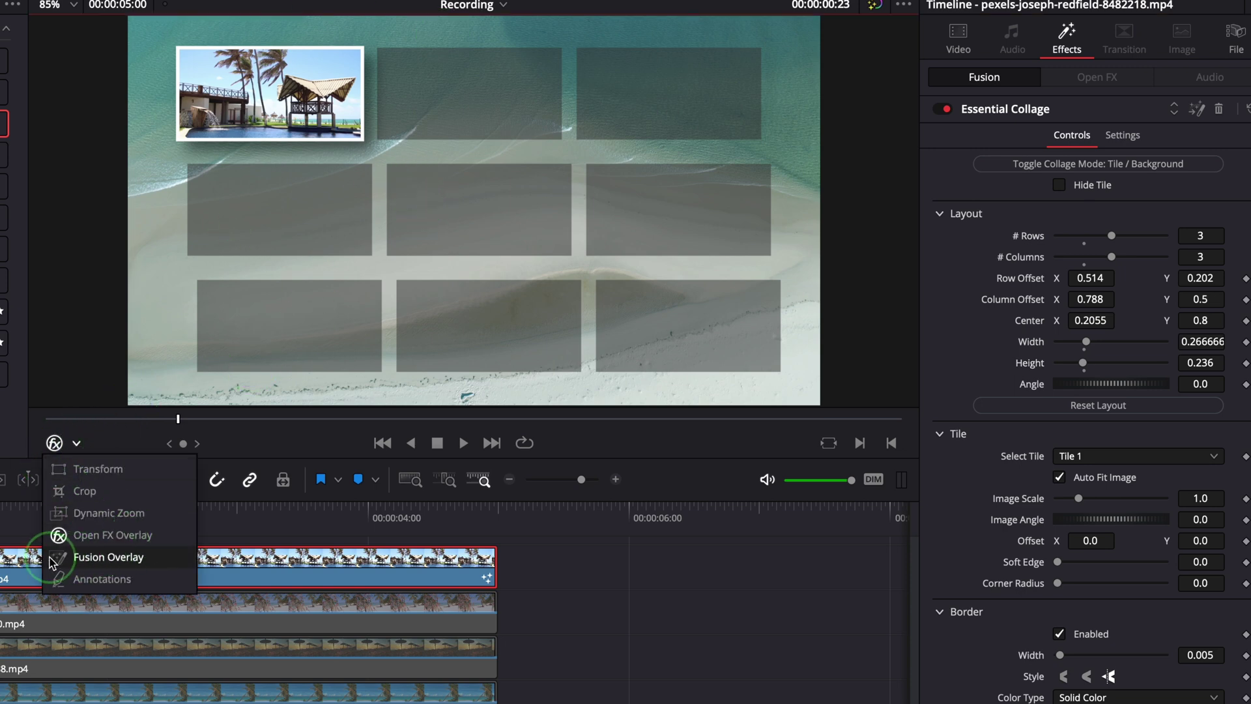
left_click(121, 556)
left_click(721, 434)
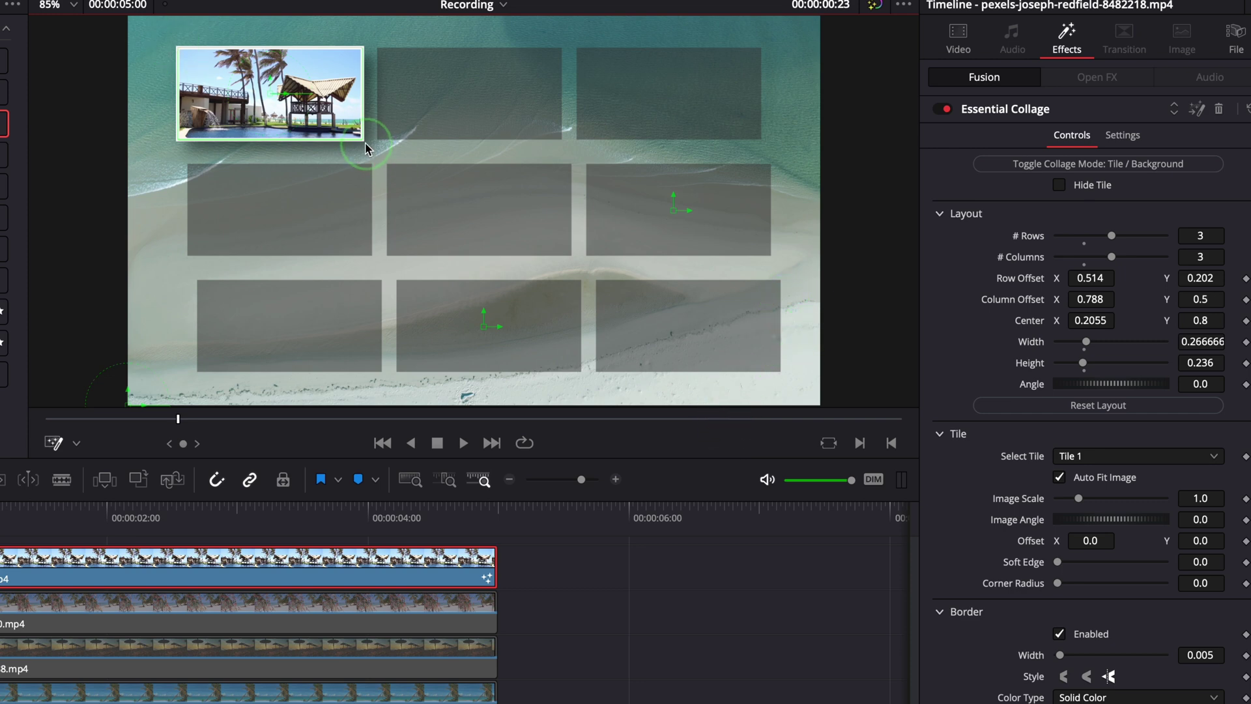
mouse_move(366, 149)
left_mouse_down()
mouse_move(327, 126)
mouse_move(350, 136)
left_mouse_up()
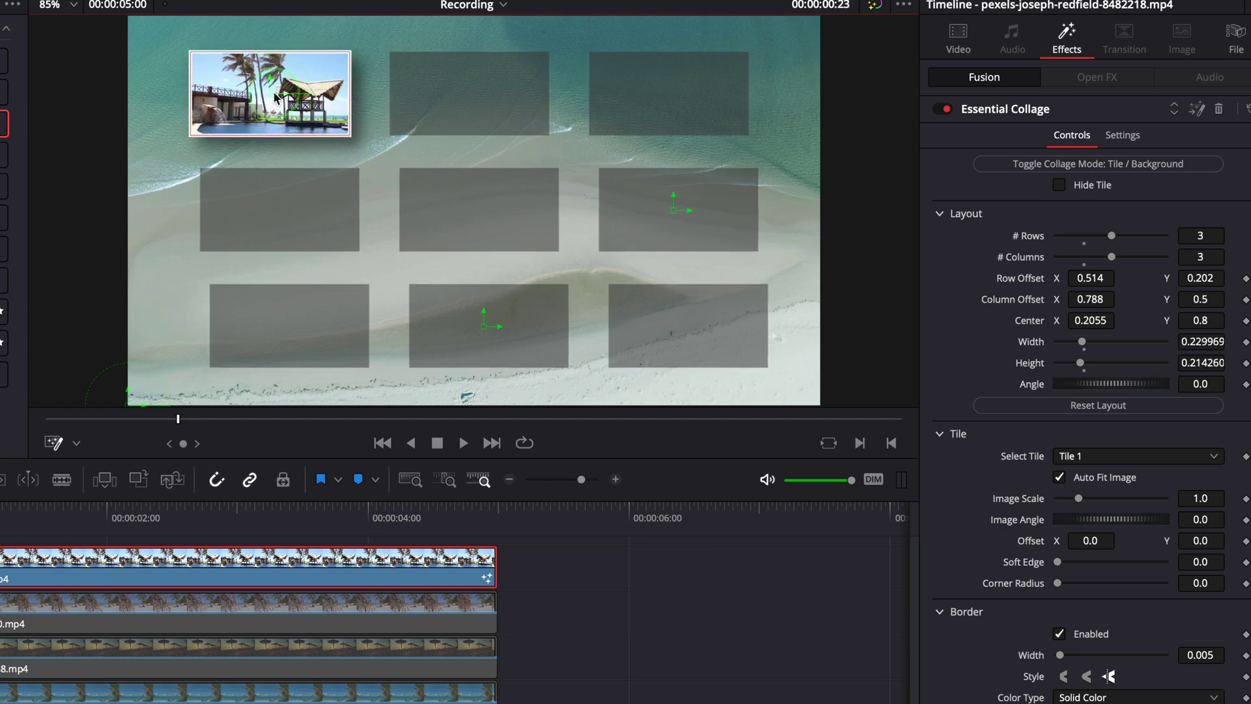
mouse_move(275, 96)
left_mouse_down()
mouse_move(258, 117)
mouse_move(265, 82)
left_mouse_up()
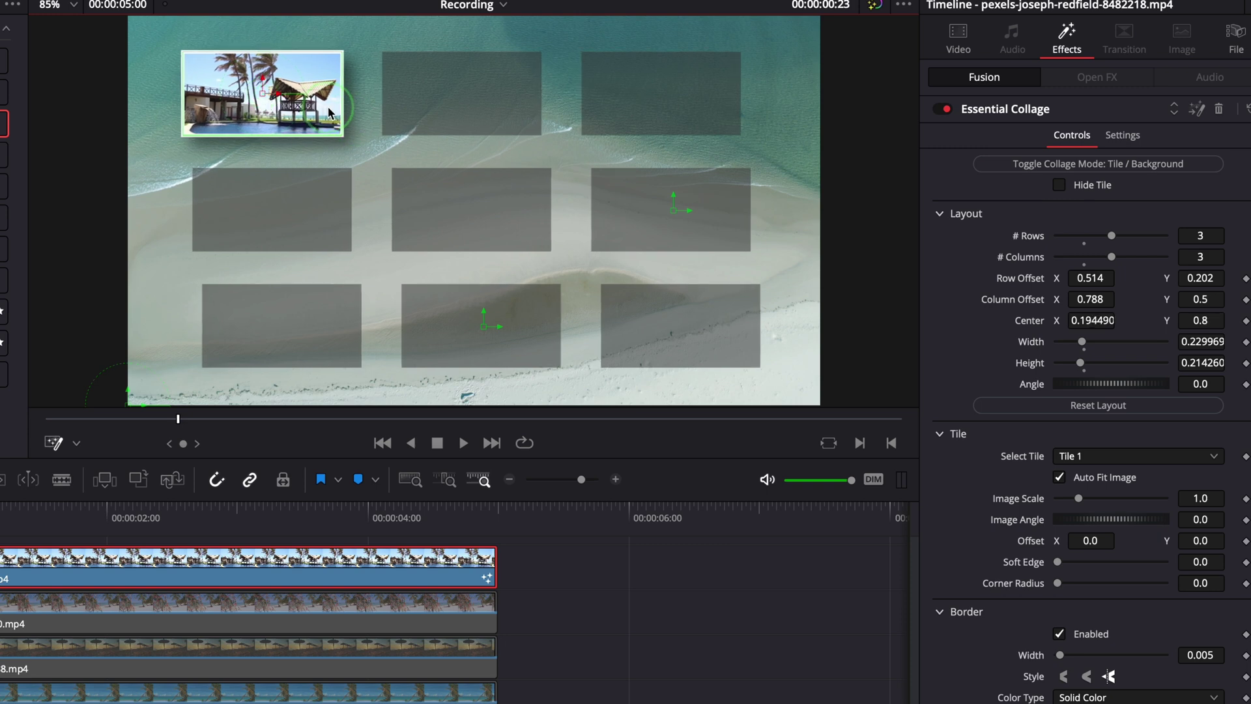
left_click_drag(307, 94, 310, 87)
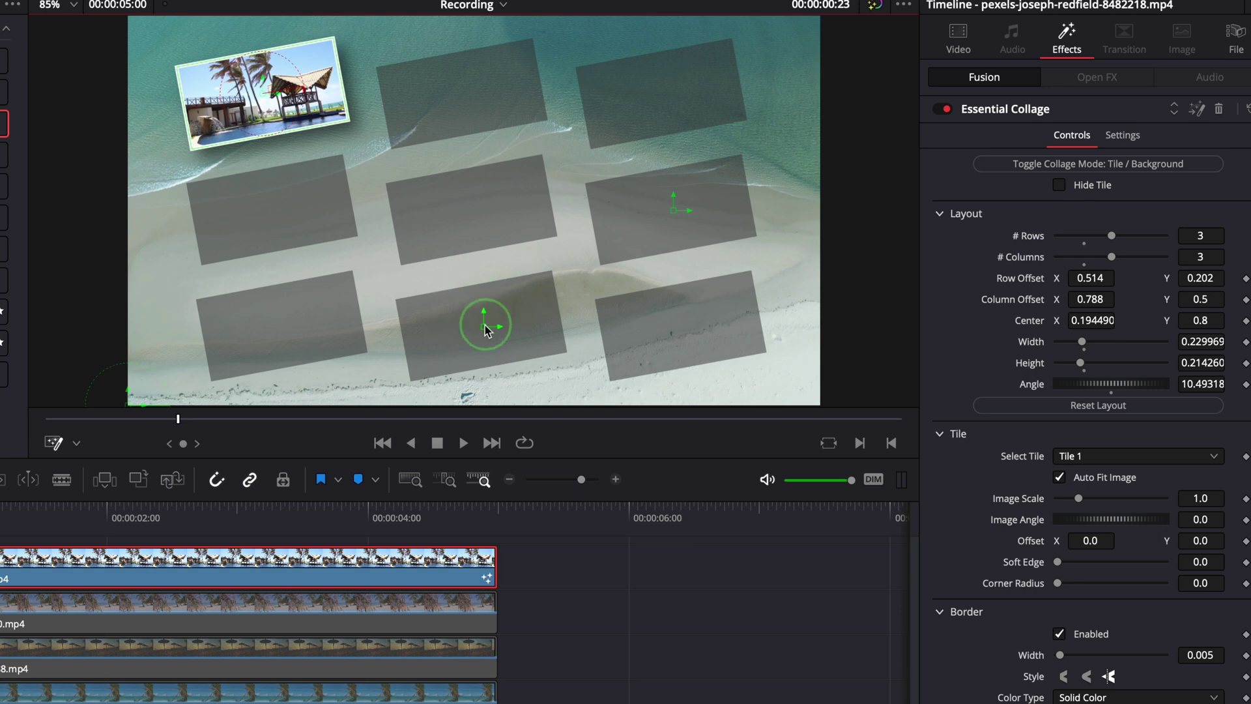
Re-space the right column and rows and nudge the whole tile grid into place.
left_click_drag(691, 209, 660, 209)
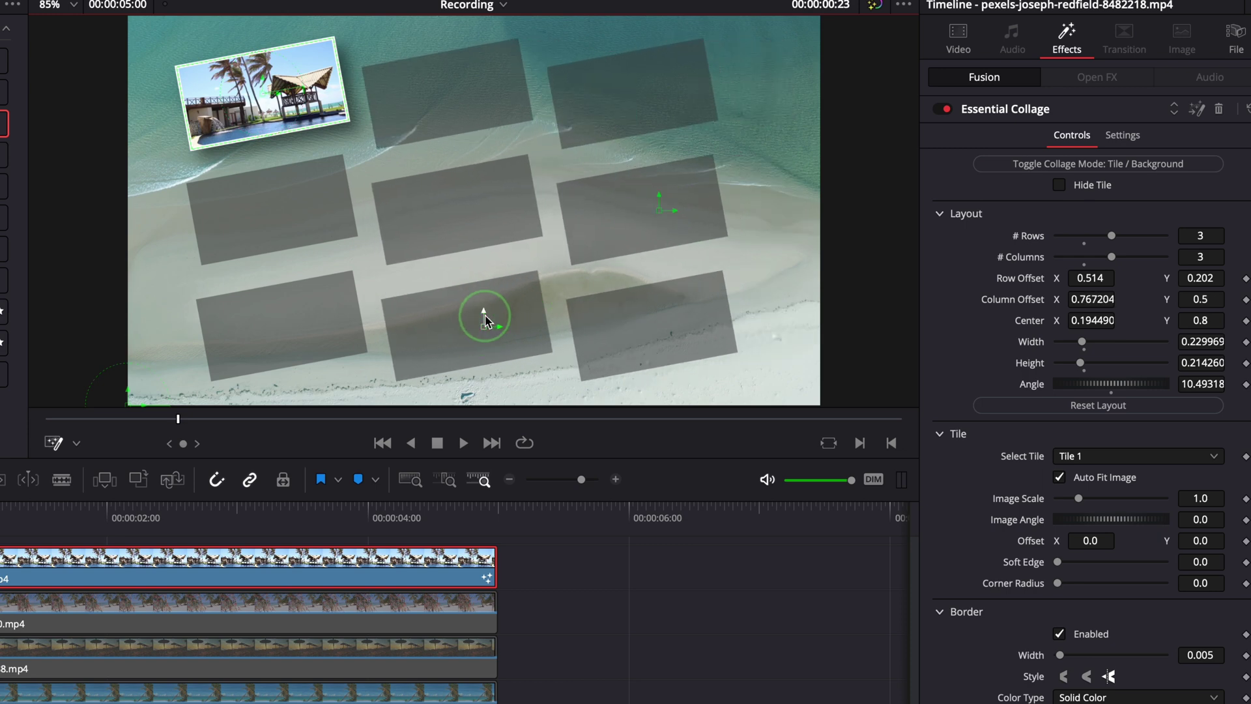
mouse_move(483, 316)
left_mouse_down()
mouse_move(477, 302)
mouse_move(506, 316)
left_mouse_up()
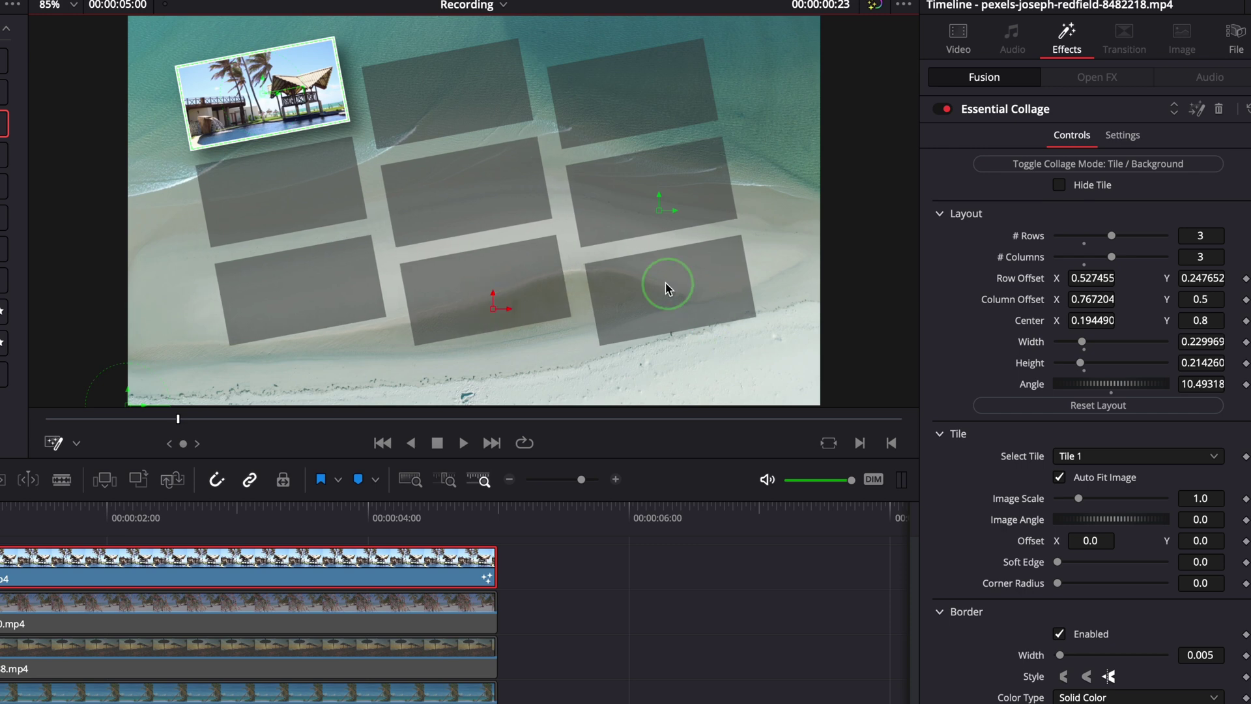
left_click_drag(264, 93, 271, 110)
scroll(162, 348, "down", 2)
scroll(162, 348, "down", 1)
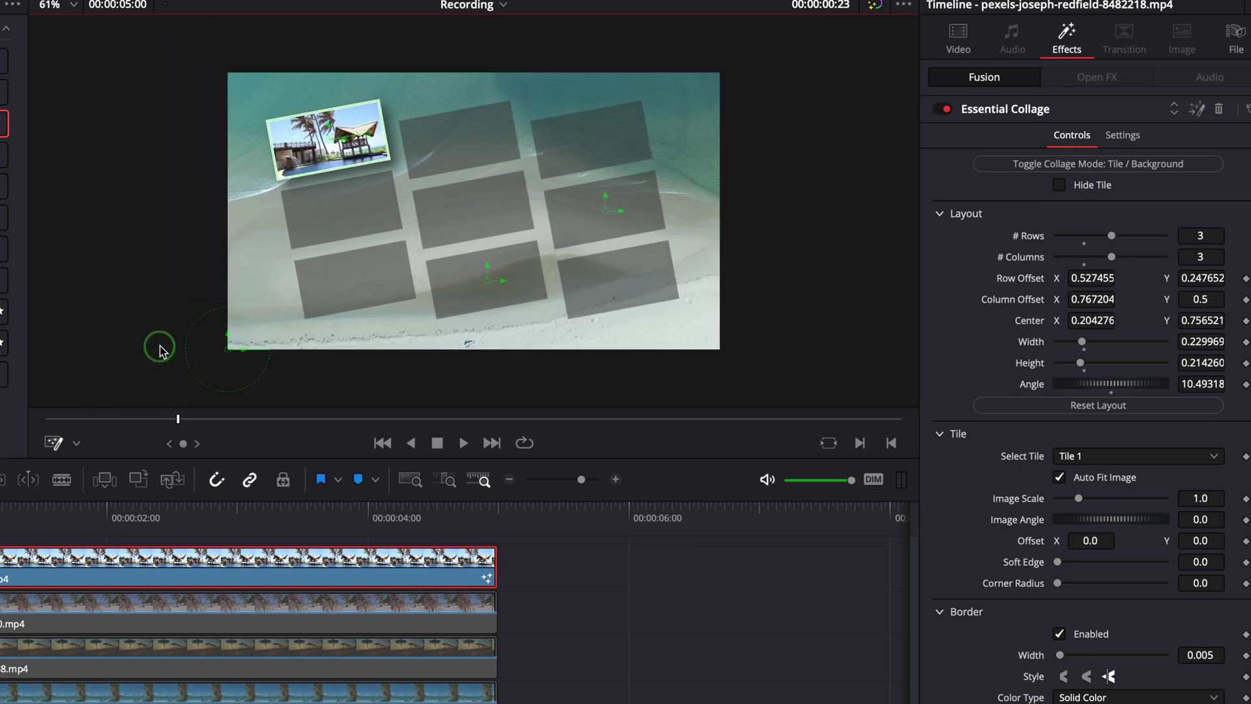
Test moving and rotating the photo in Tile 1, then reset its offset to 0,0 and angle to 0.
left_click_drag(224, 356, 296, 374)
left_click(1146, 462)
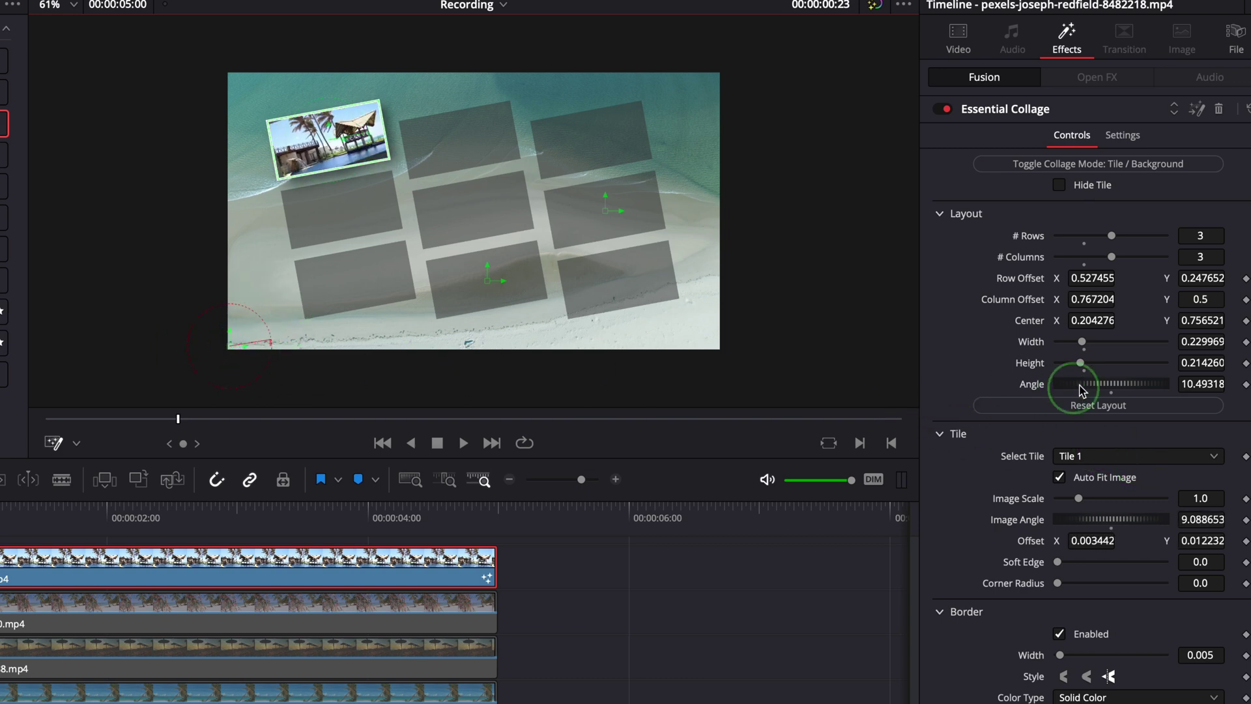
left_click(1091, 540)
type("0")
key("Tab")
type("0")
key("Return")
left_click_drag(1028, 528, 1088, 519)
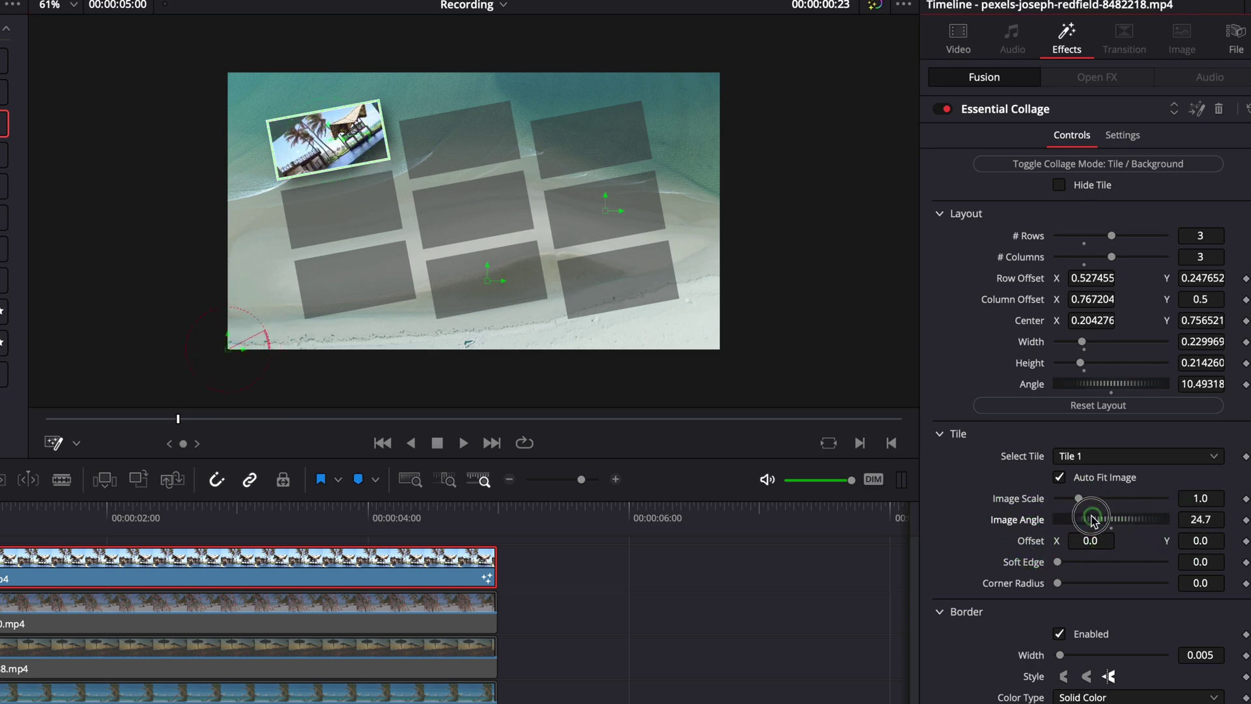
double_click(1019, 519)
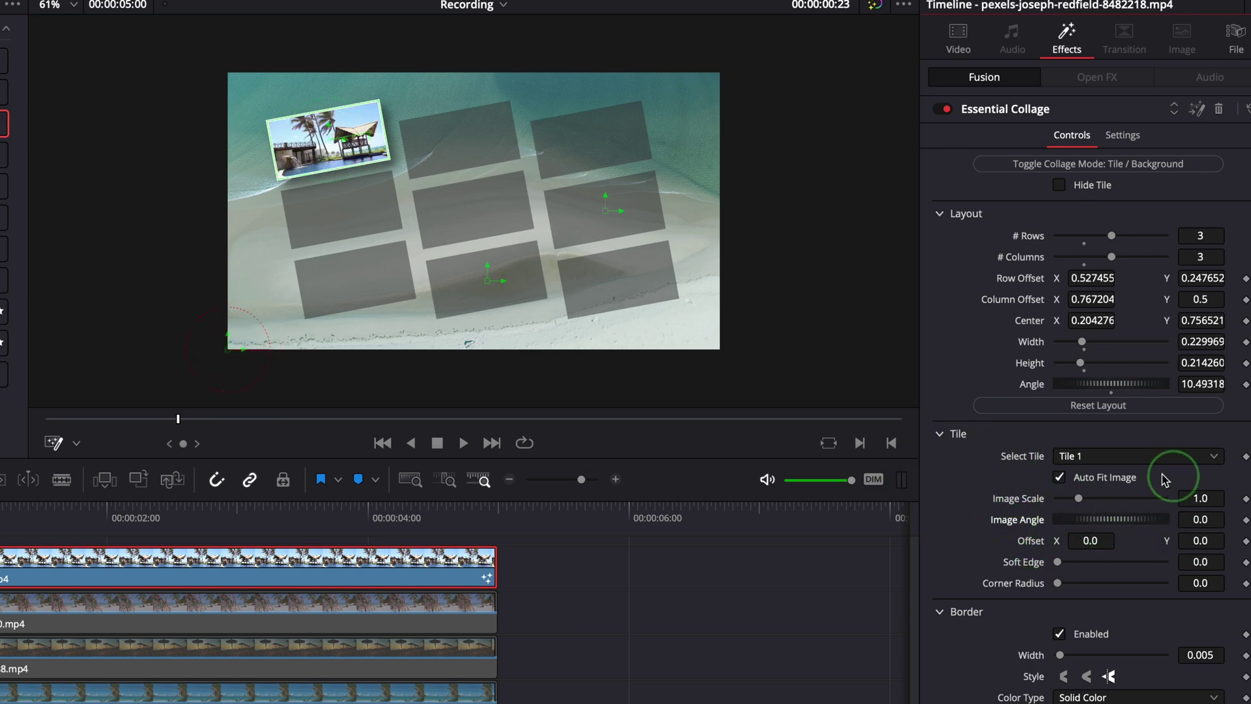
Try placing the photo in Tiles 2, 3, 6 and 9 via Select Tile.
left_click(1139, 456)
left_click(1086, 501)
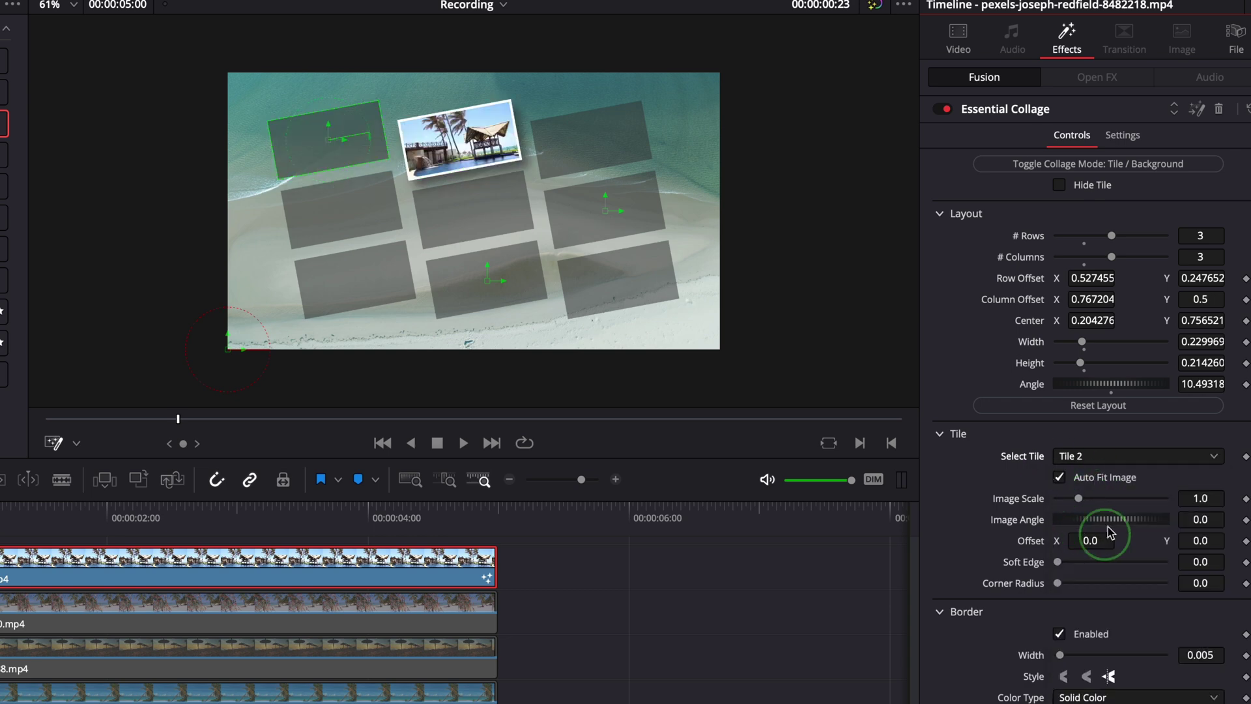
left_click(1101, 461)
left_click(1100, 517)
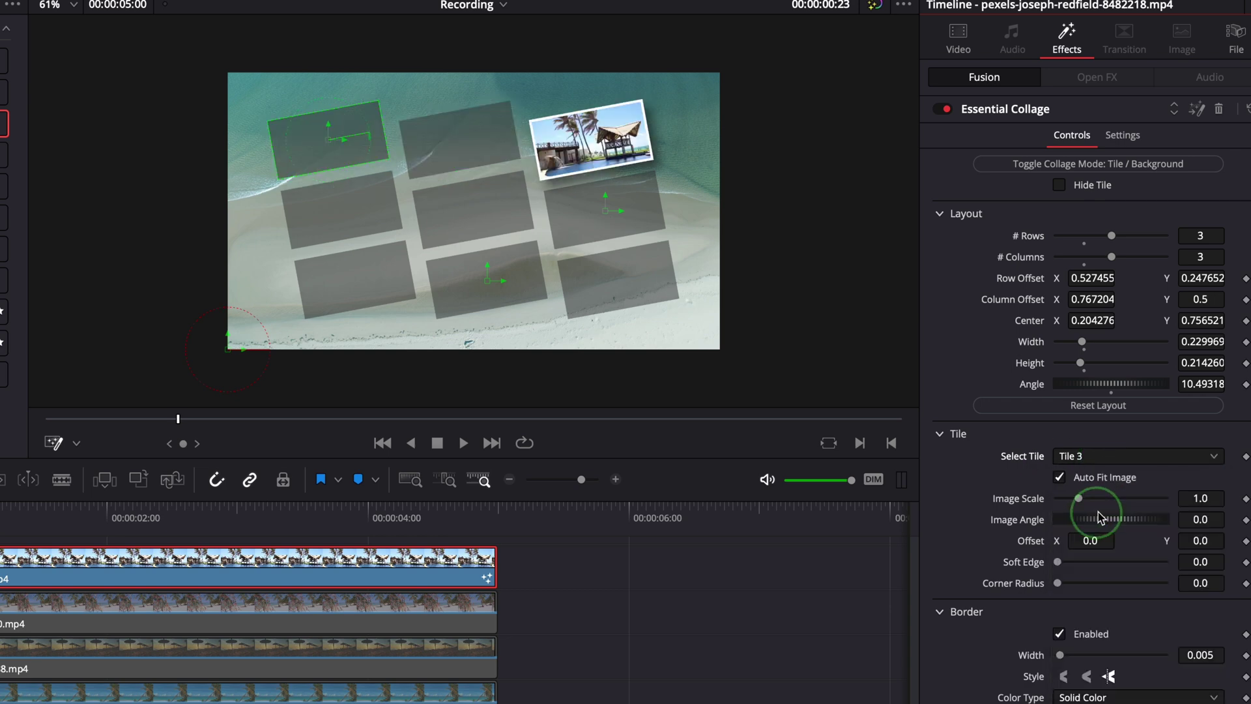
left_click(1097, 457)
left_click(1089, 566)
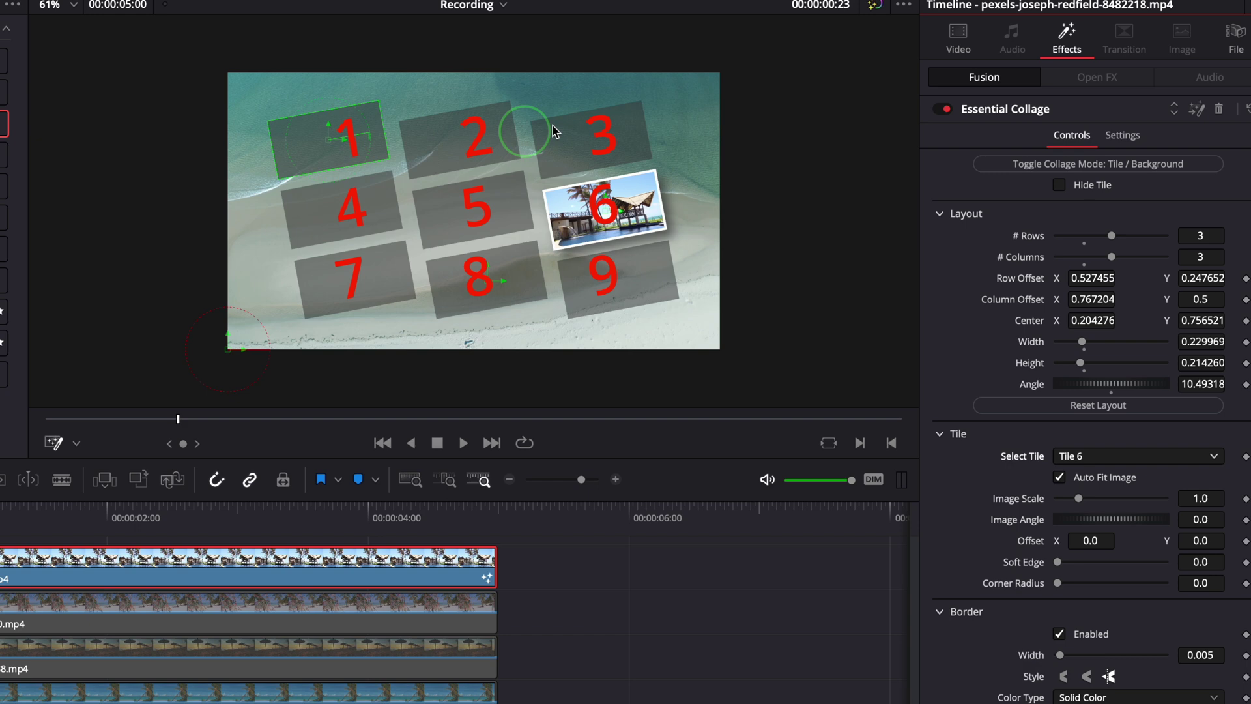
left_click(1169, 459)
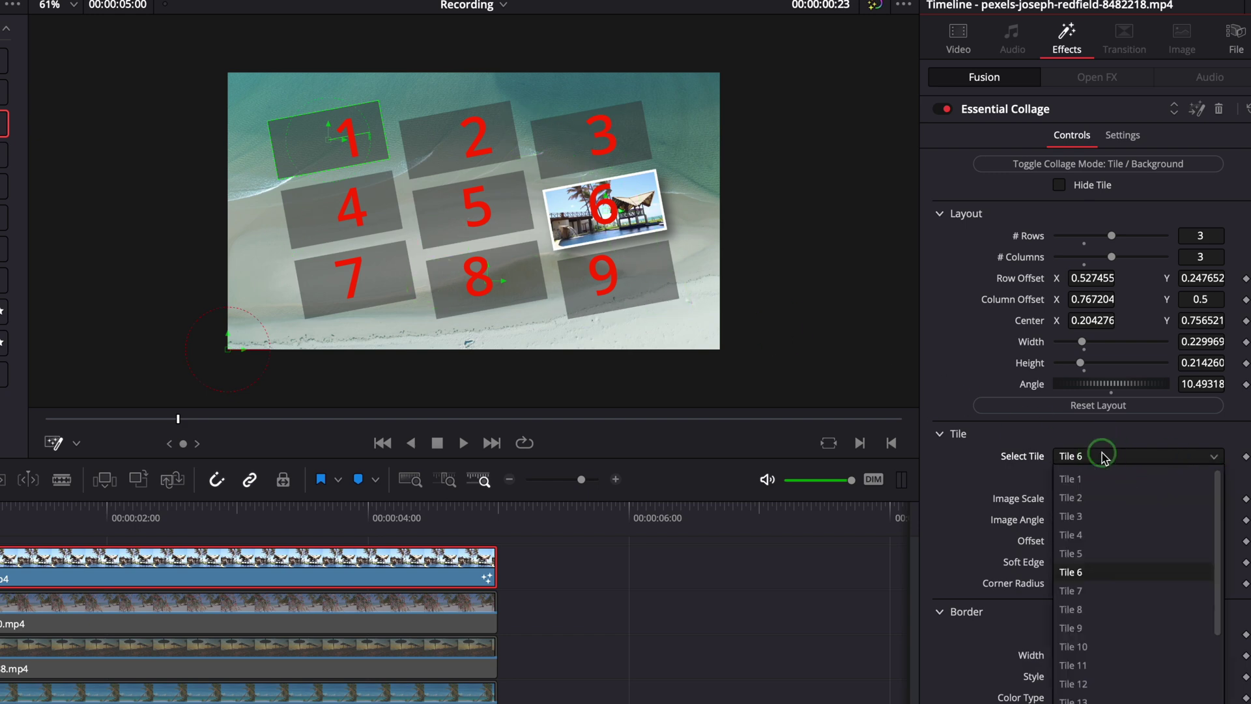
left_click(1088, 637)
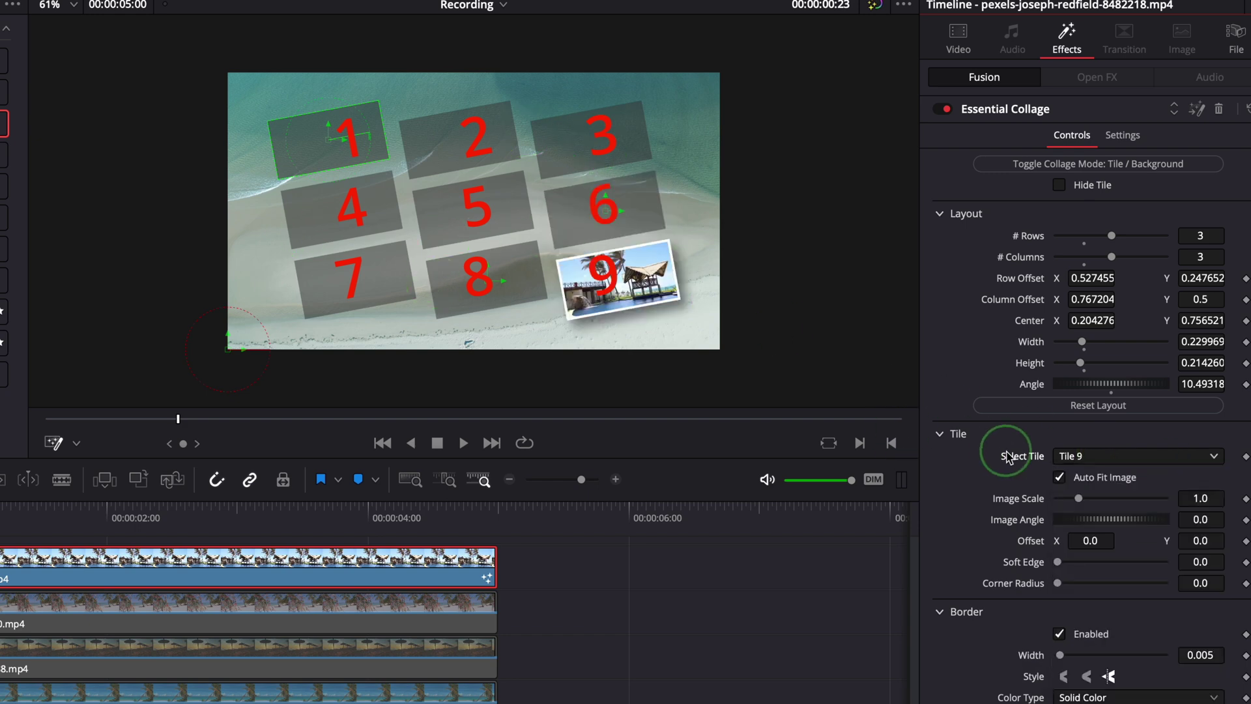
left_click(1109, 456)
Return the photo to Tile 2 and toggle Auto Fit Image off and back on.
left_click(1119, 507)
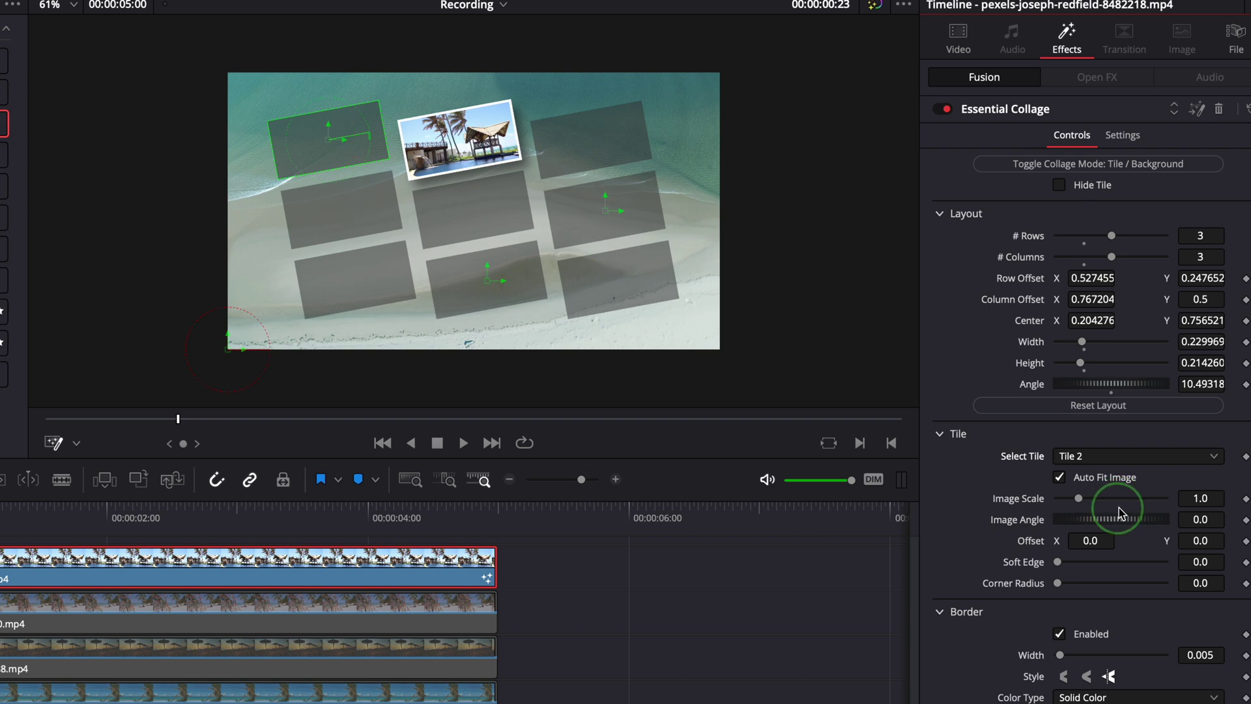
left_click(1059, 479)
left_click(447, 141)
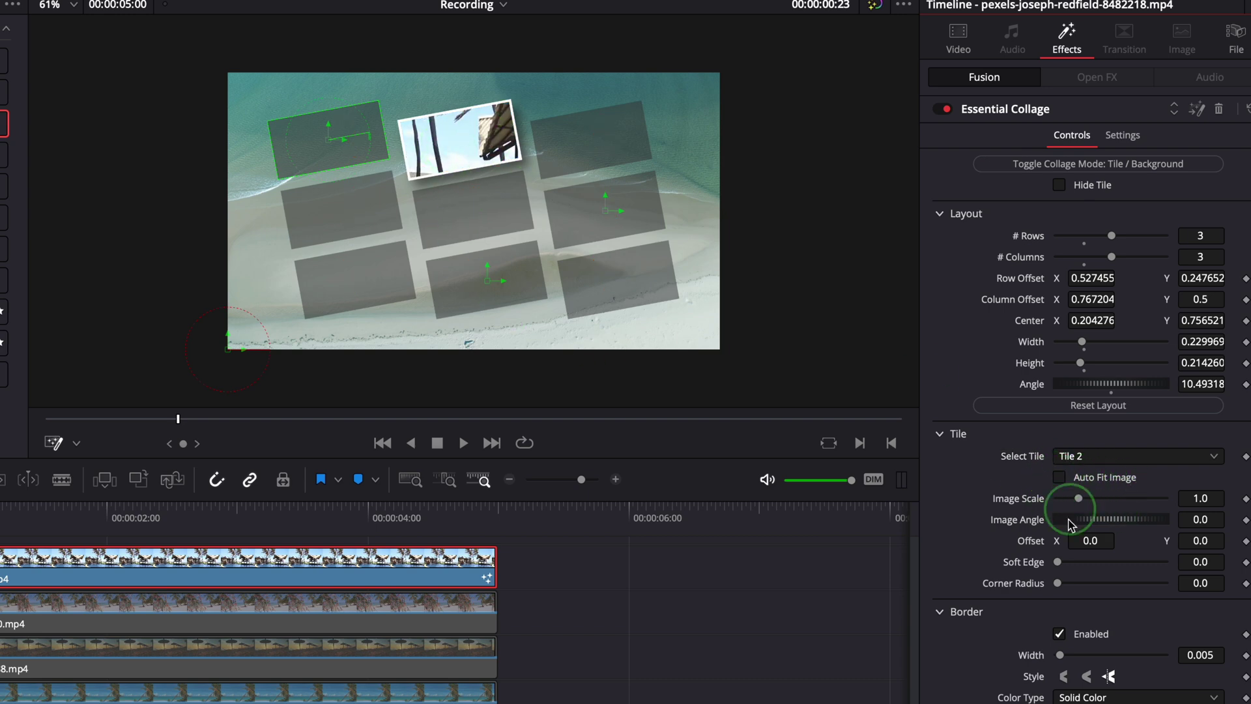
left_click(1059, 477)
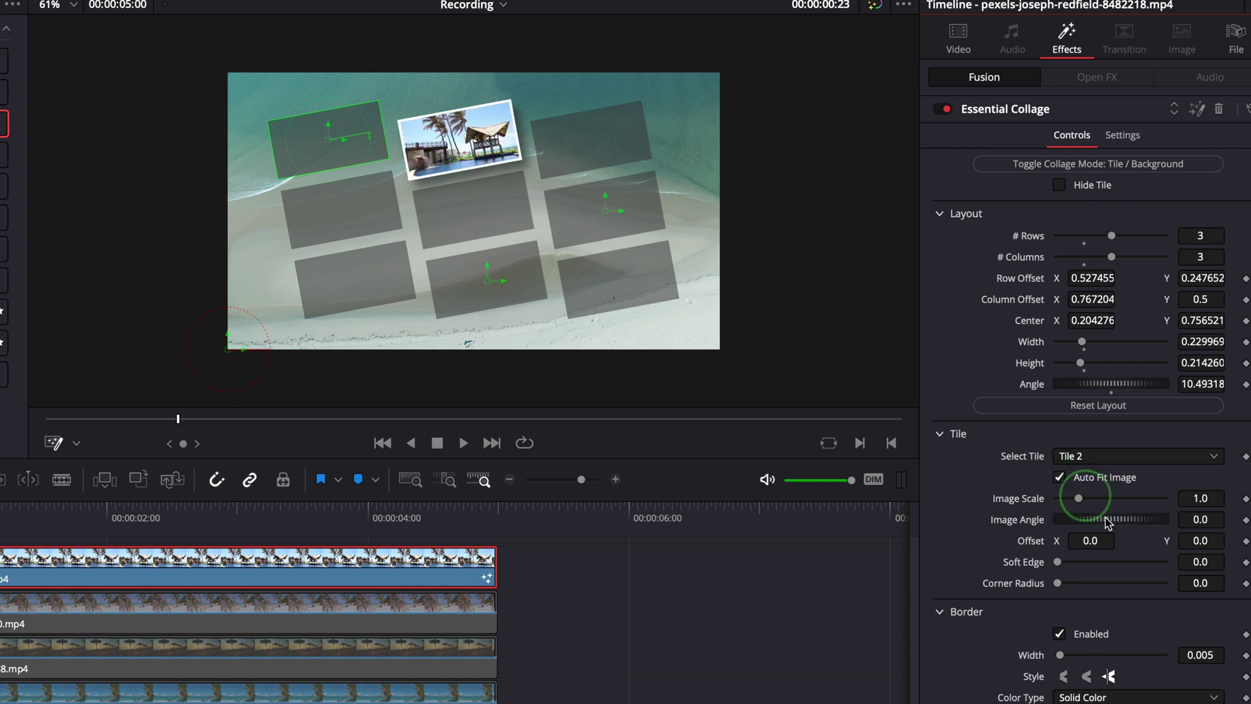
mouse_move(1082, 498)
left_mouse_down()
mouse_move(1109, 505)
mouse_move(1062, 510)
left_mouse_up()
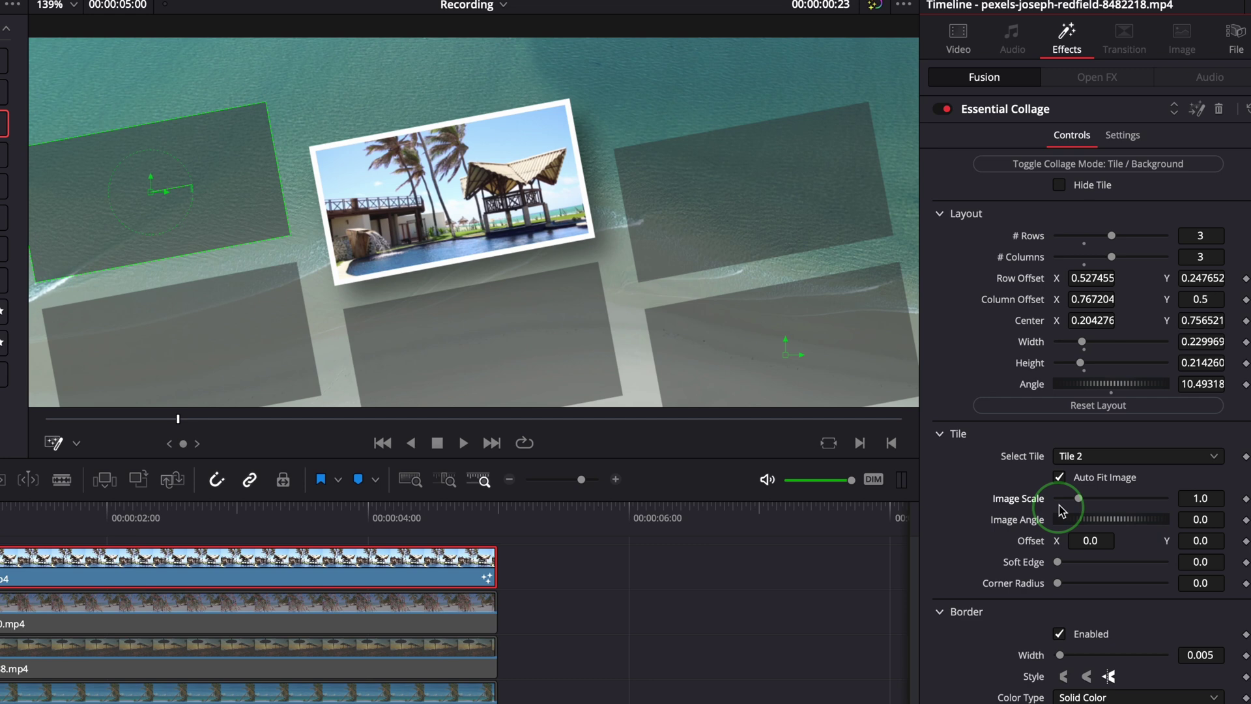
Test Soft Edge then reset it to 0, and set Corner Radius to 0.22.
left_click(1058, 563)
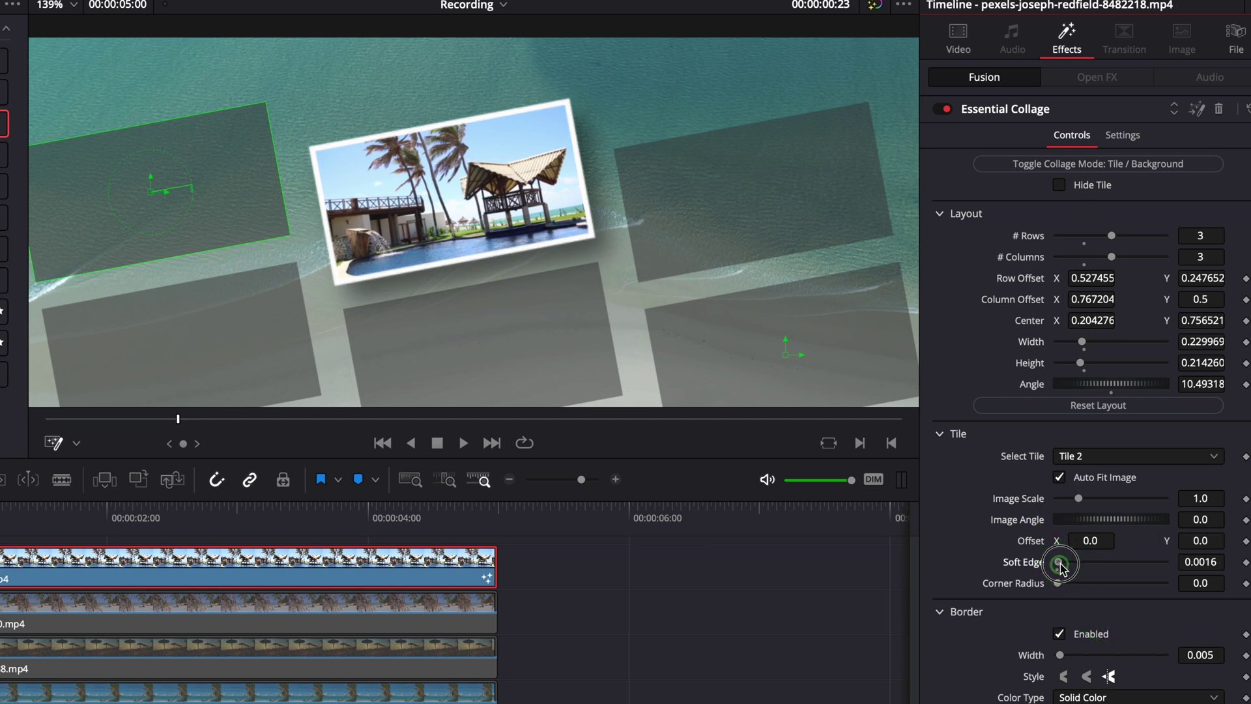
left_click_drag(1060, 567, 1061, 563)
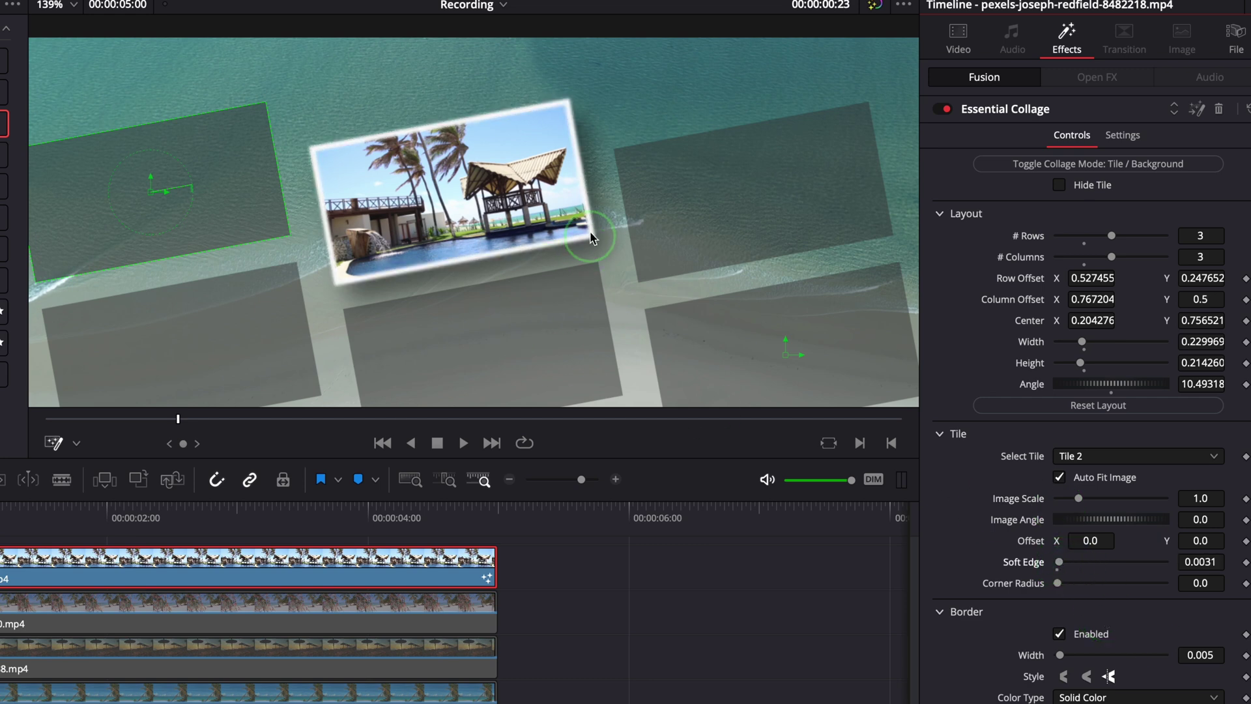
double_click(1058, 562)
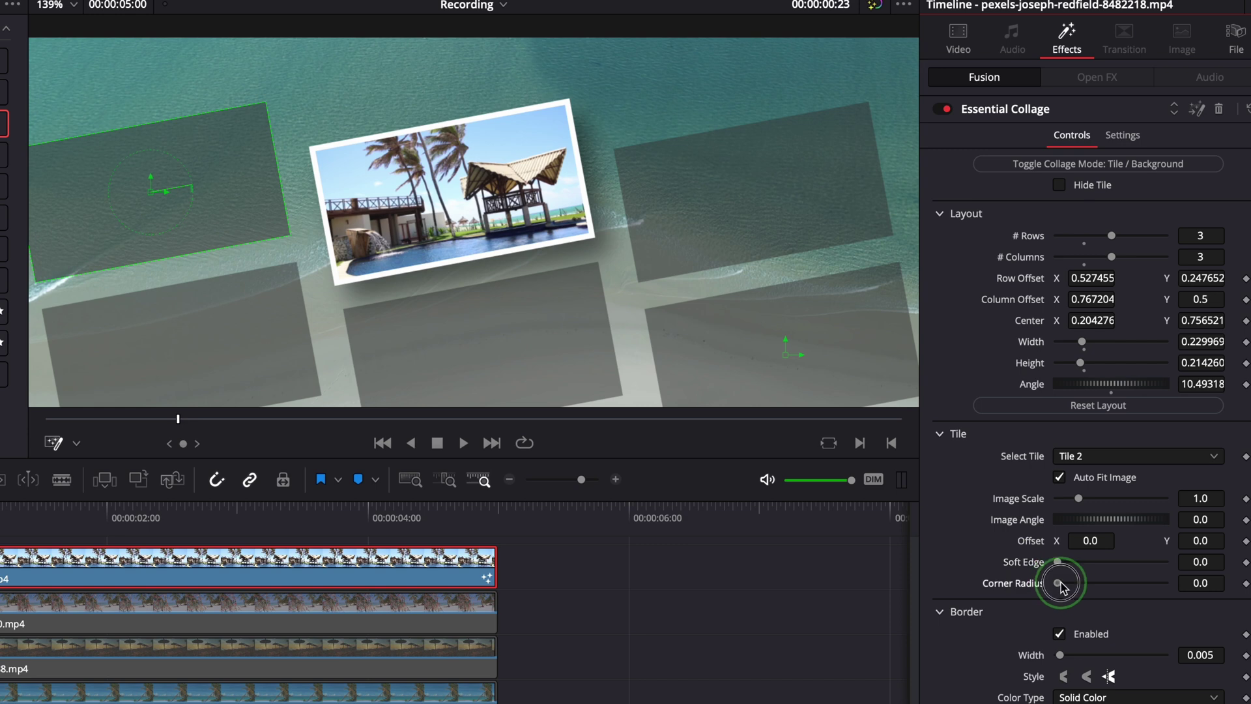
left_click_drag(1059, 583, 1100, 586)
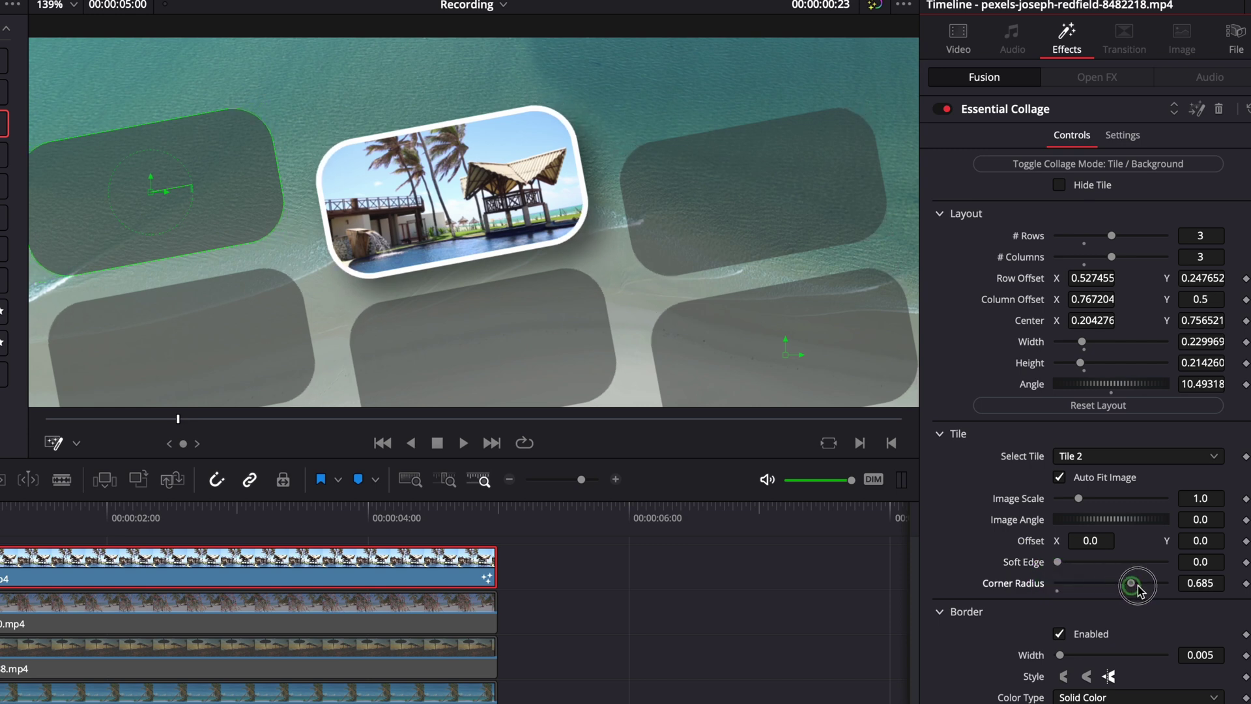
left_click_drag(1137, 590, 1084, 585)
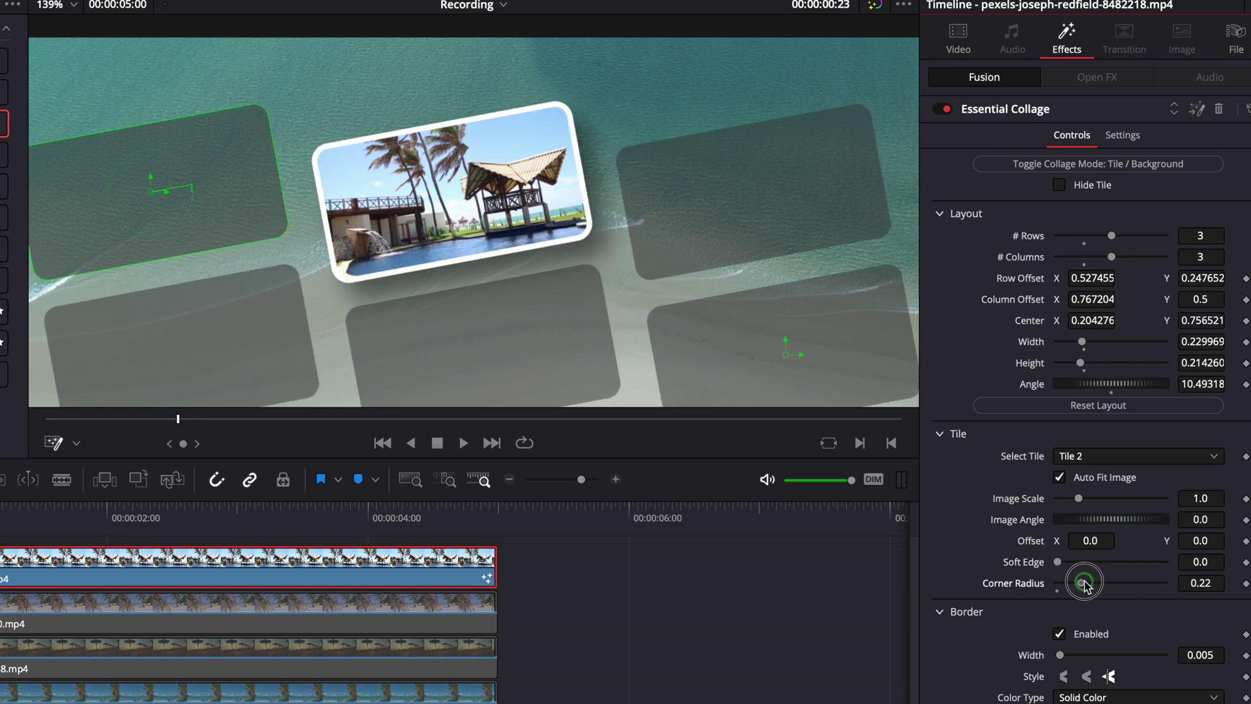
scroll(1026, 629, "down", 5)
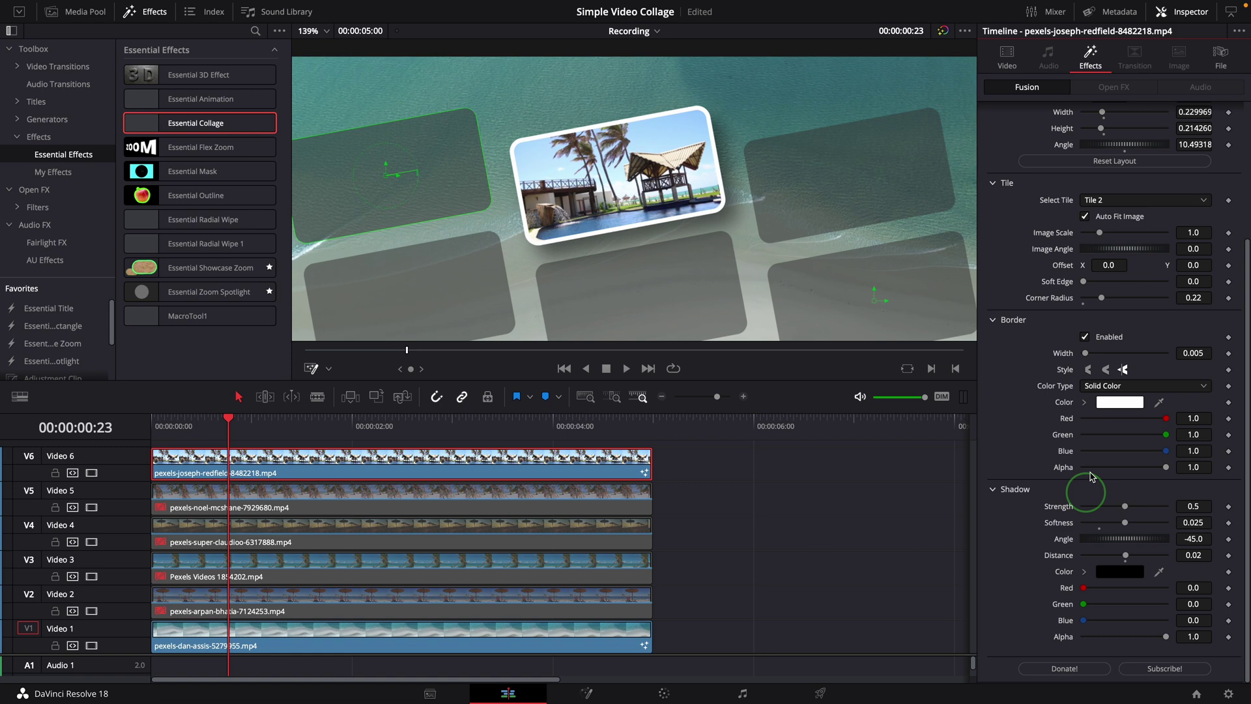
Switch the Tile 2 border Color Type to Gradient, running from red to white.
left_click(1137, 385)
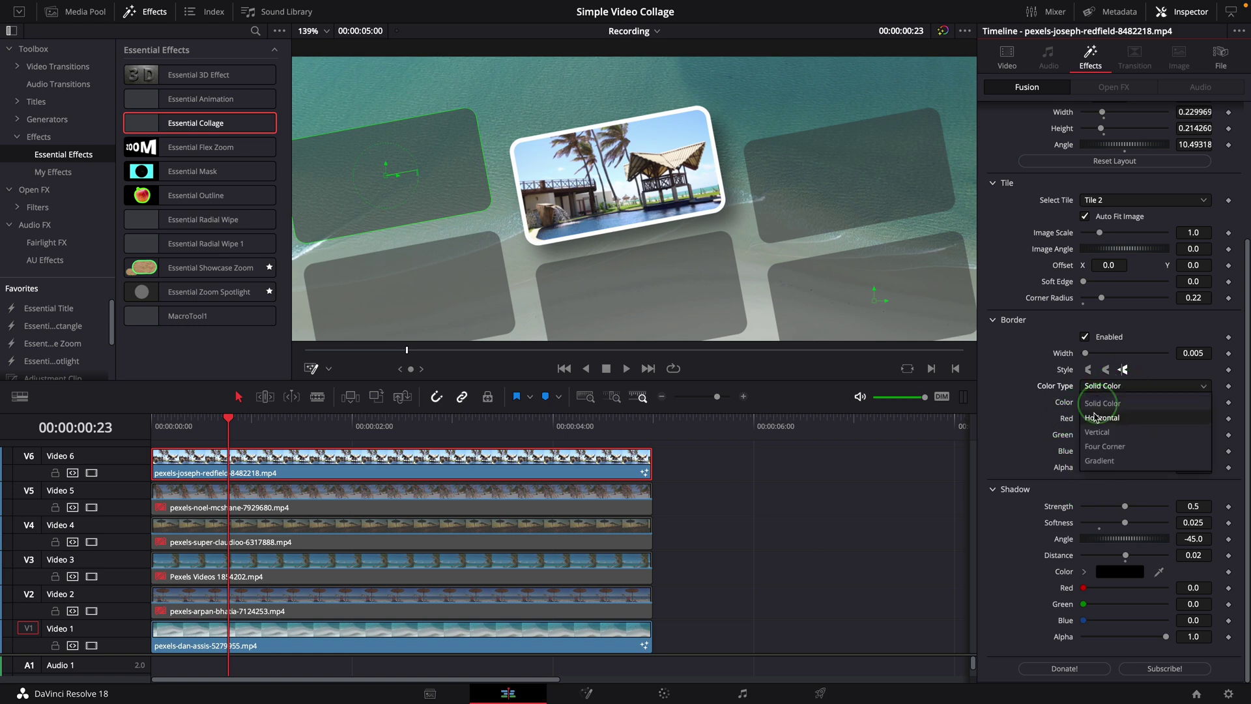
left_click(1101, 461)
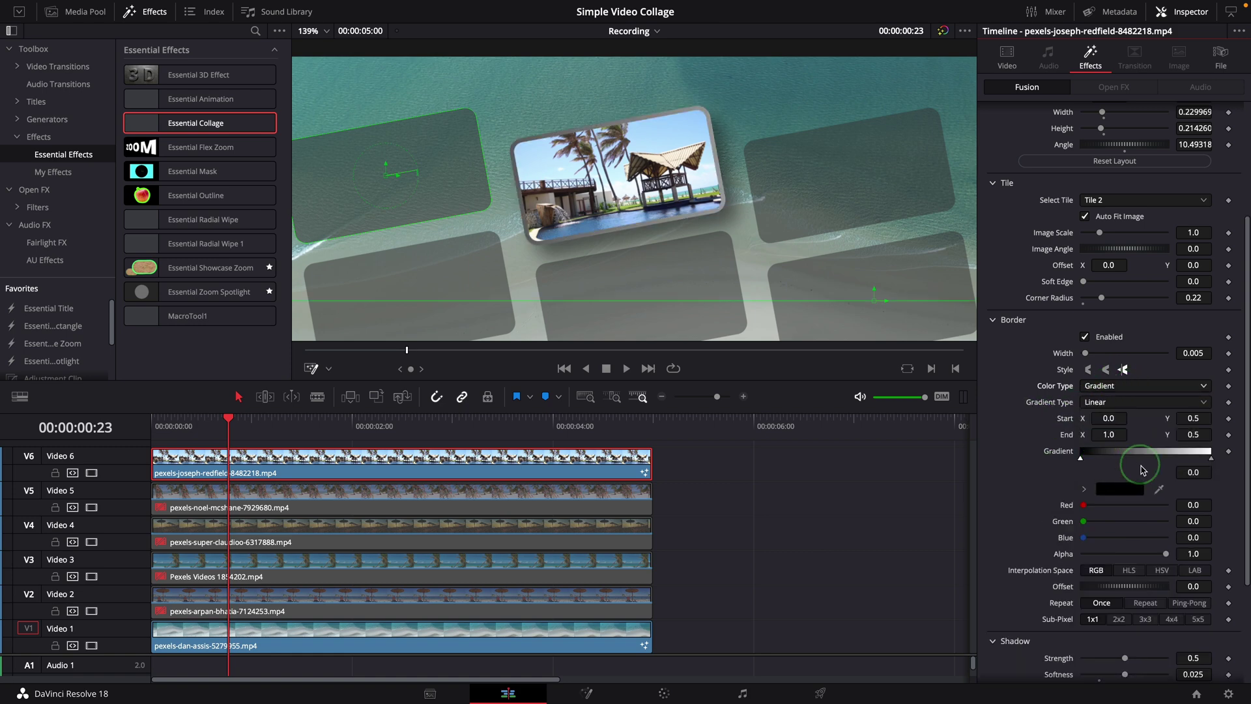
left_click(1098, 489)
left_click(899, 433)
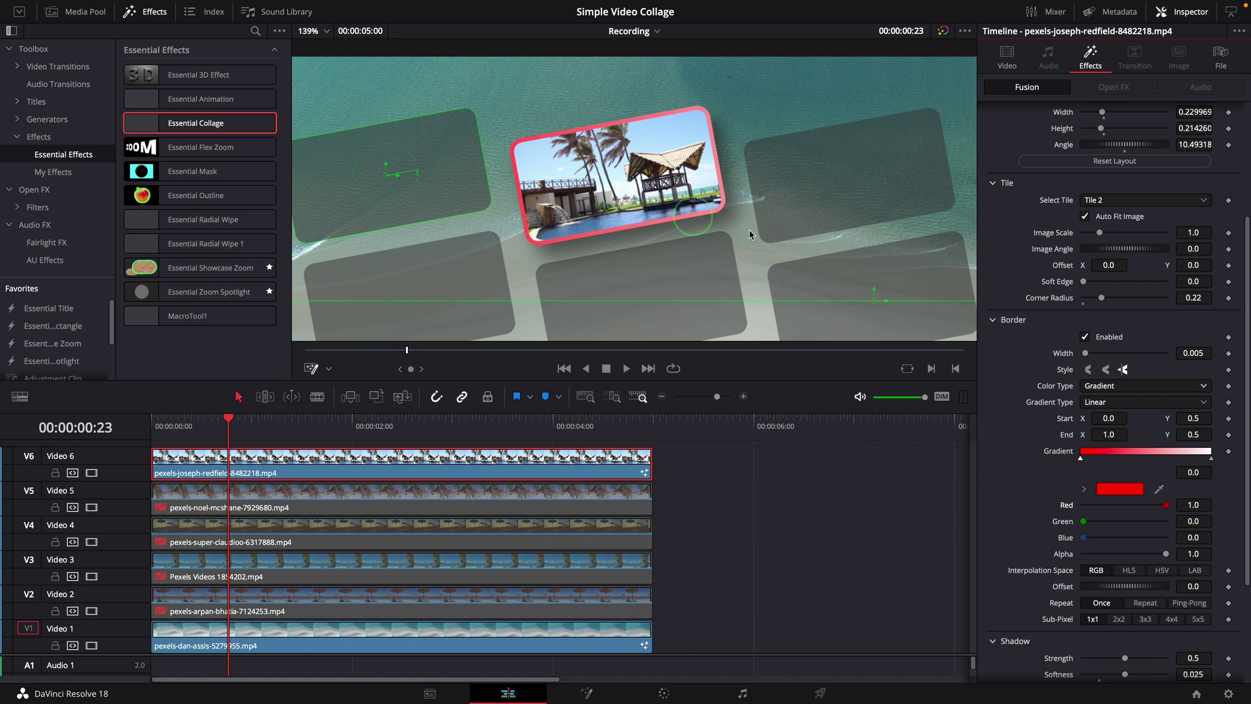
scroll(1049, 300, "up", 3)
scroll(762, 181, "down", 6)
scroll(709, 173, "up", 3)
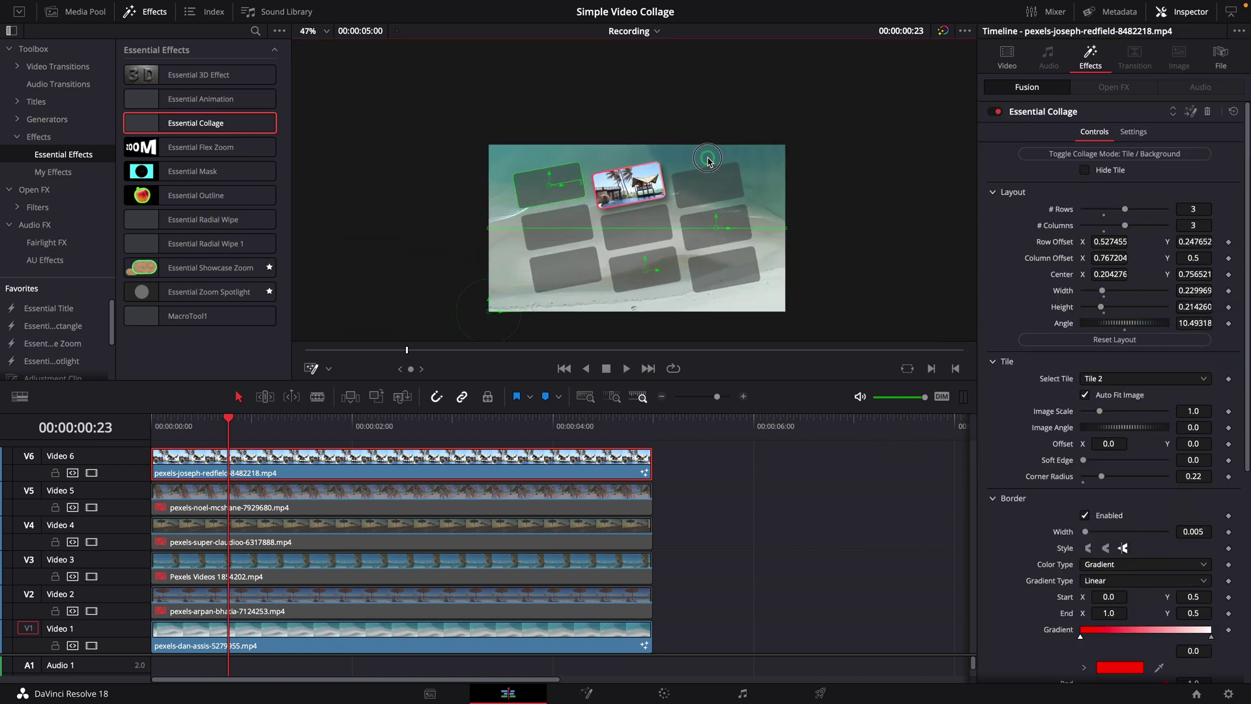
Tick Hide Tile for the empty placeholders and copy the top V6 clip.
left_click(1072, 208)
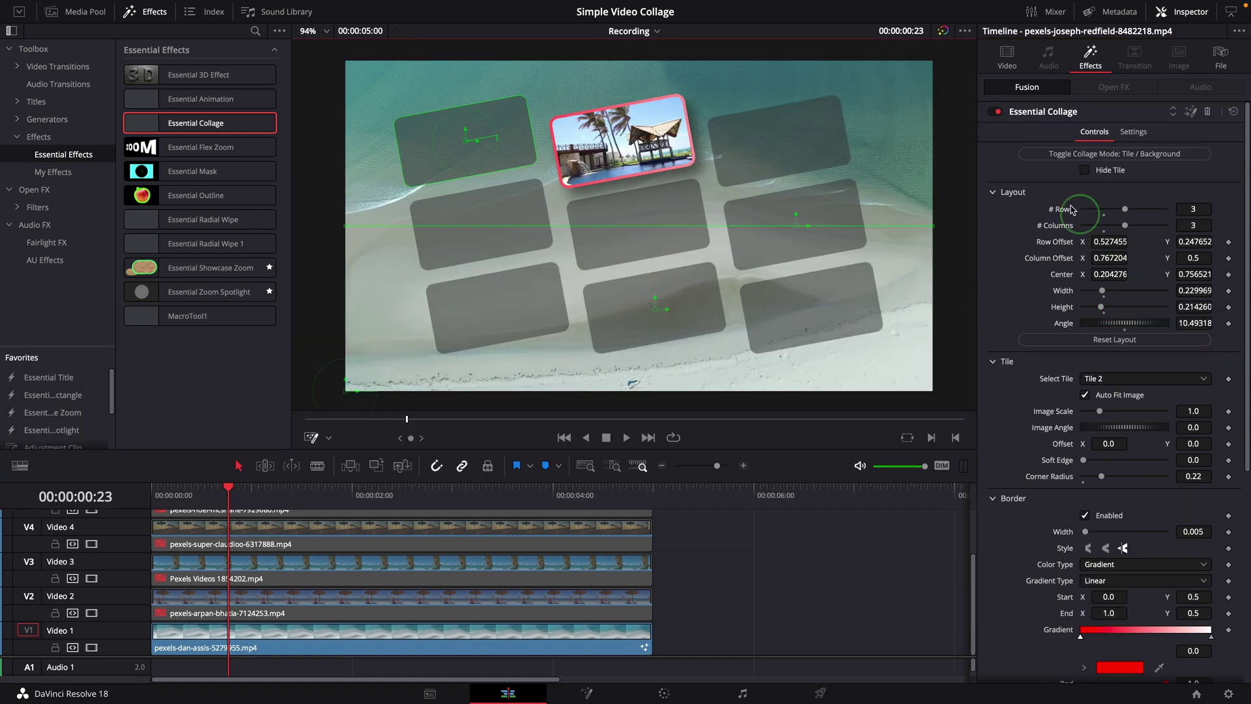
left_click(1084, 172)
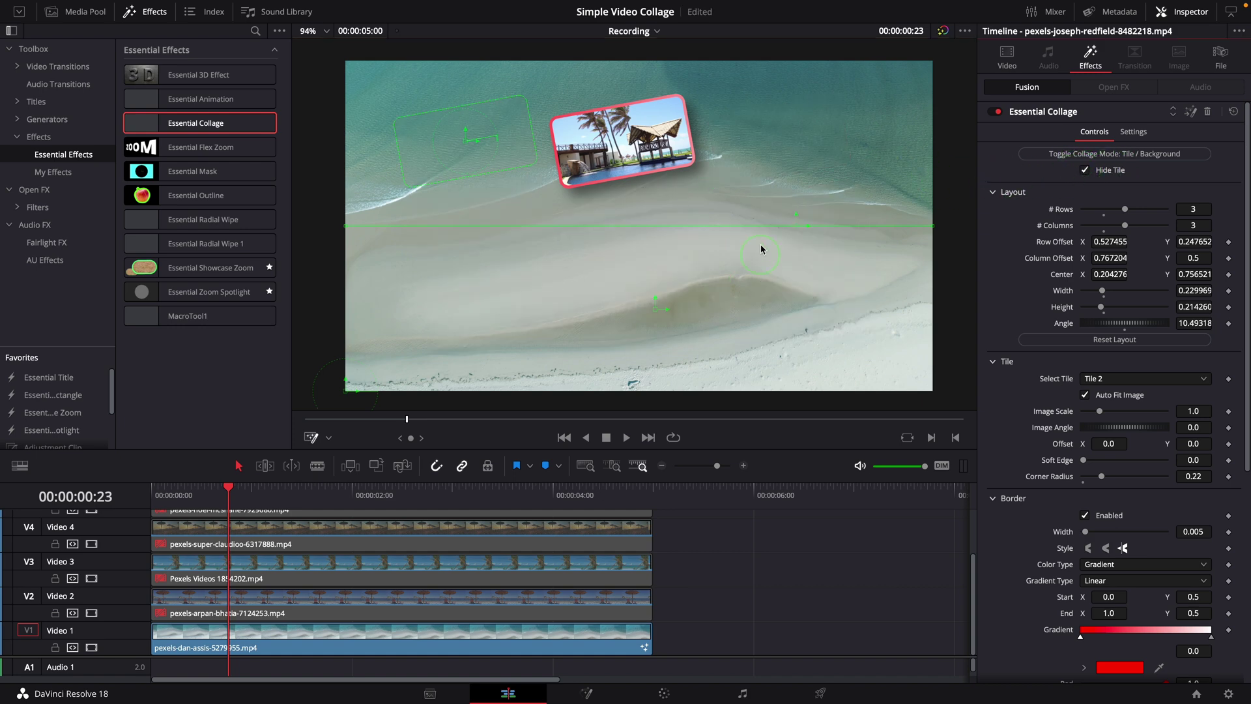
scroll(610, 562, "up", 2)
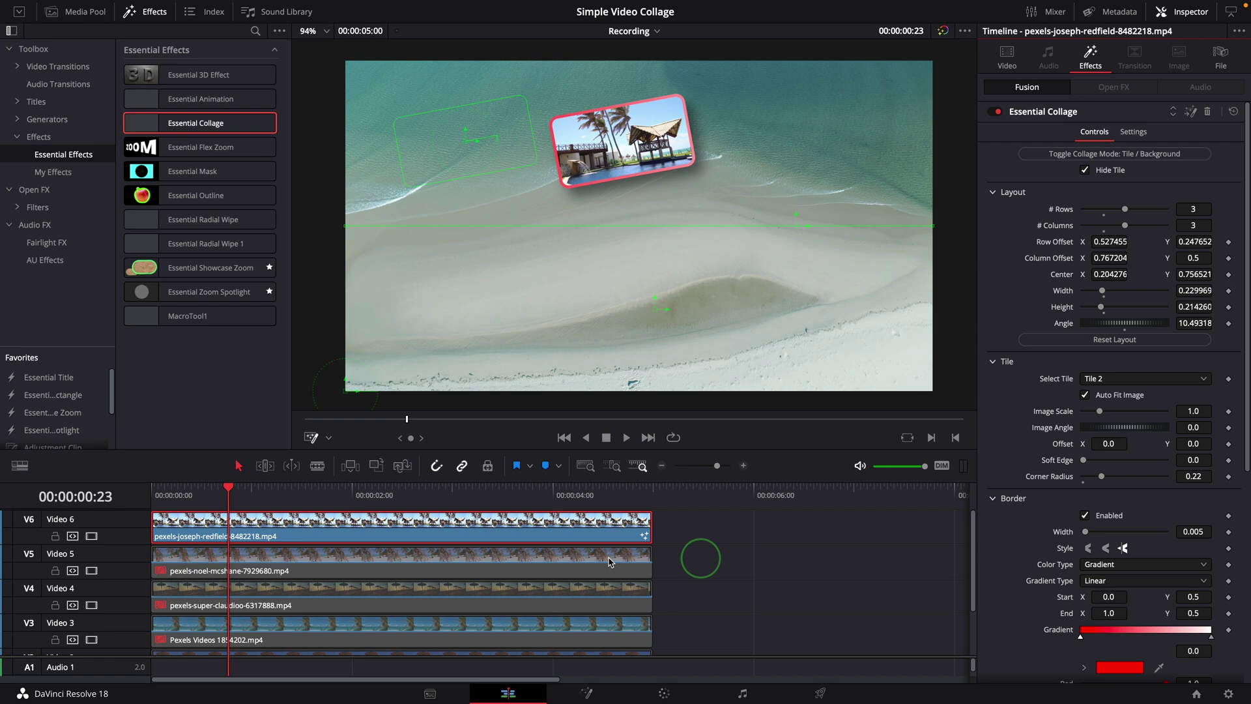
right_click(502, 519)
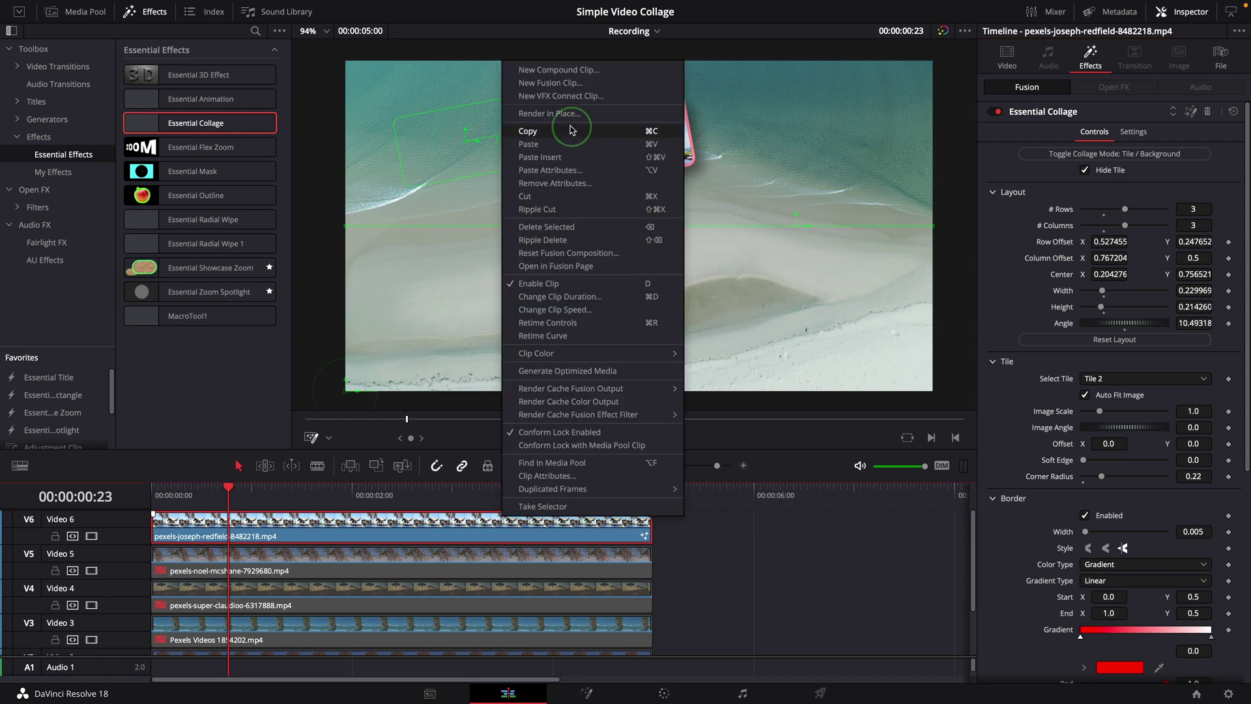
left_click(540, 134)
Re-enable the V5 to V2 clips, select all four and bring up Paste Attributes with Alt+V.
left_click(622, 558)
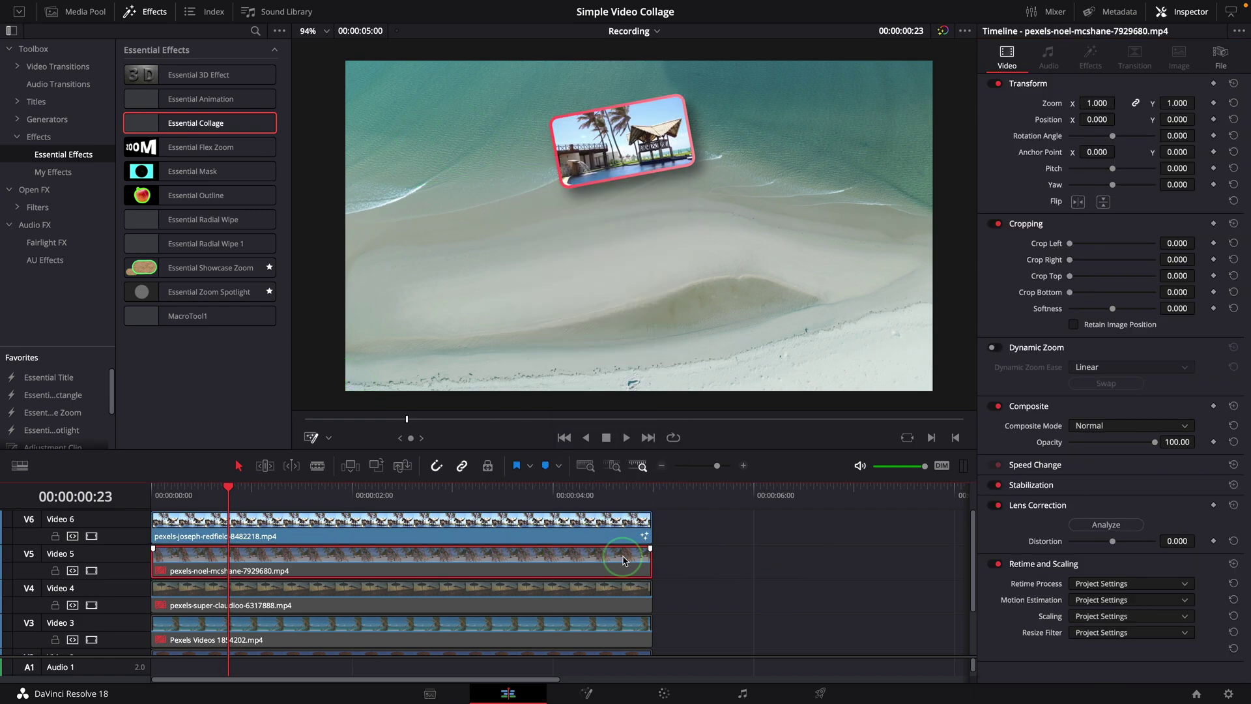
key("d")
scroll(673, 572, "down", 1)
left_click(629, 580)
key("d")
left_click(635, 583)
key("d")
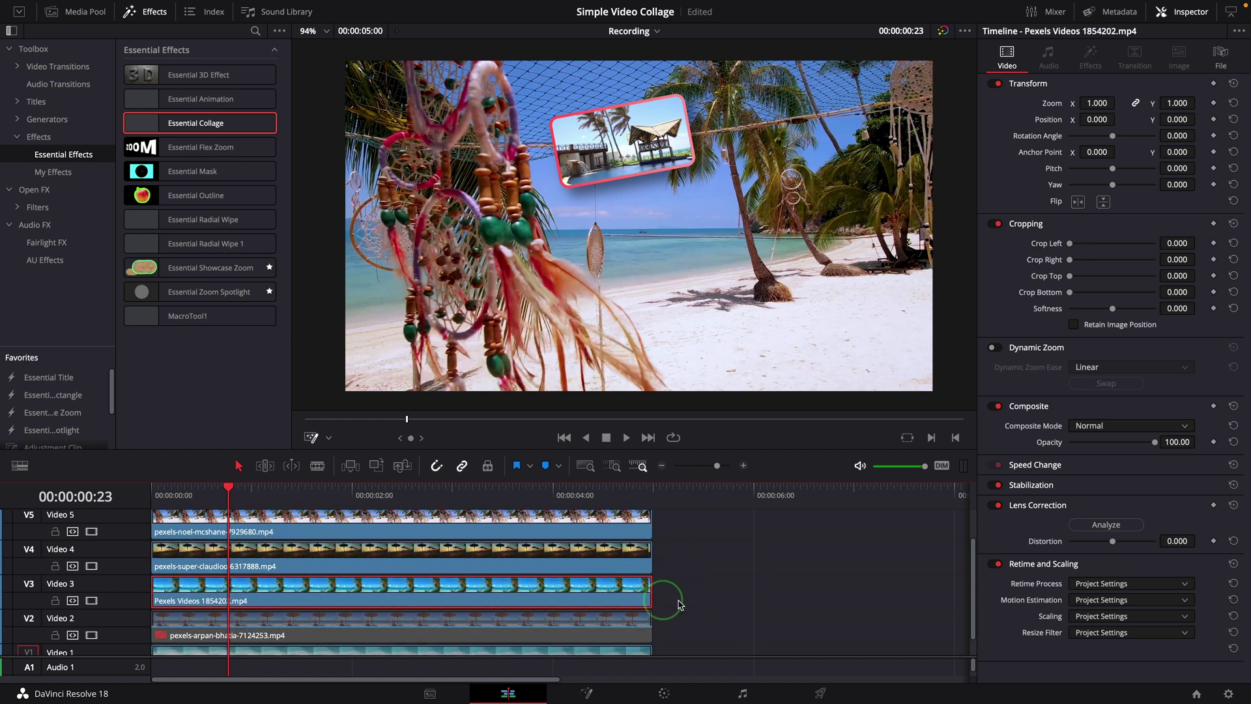
scroll(664, 598, "down", 1)
left_click(638, 586)
key("d")
scroll(692, 583, "down", 3)
left_click_drag(678, 547, 590, 628)
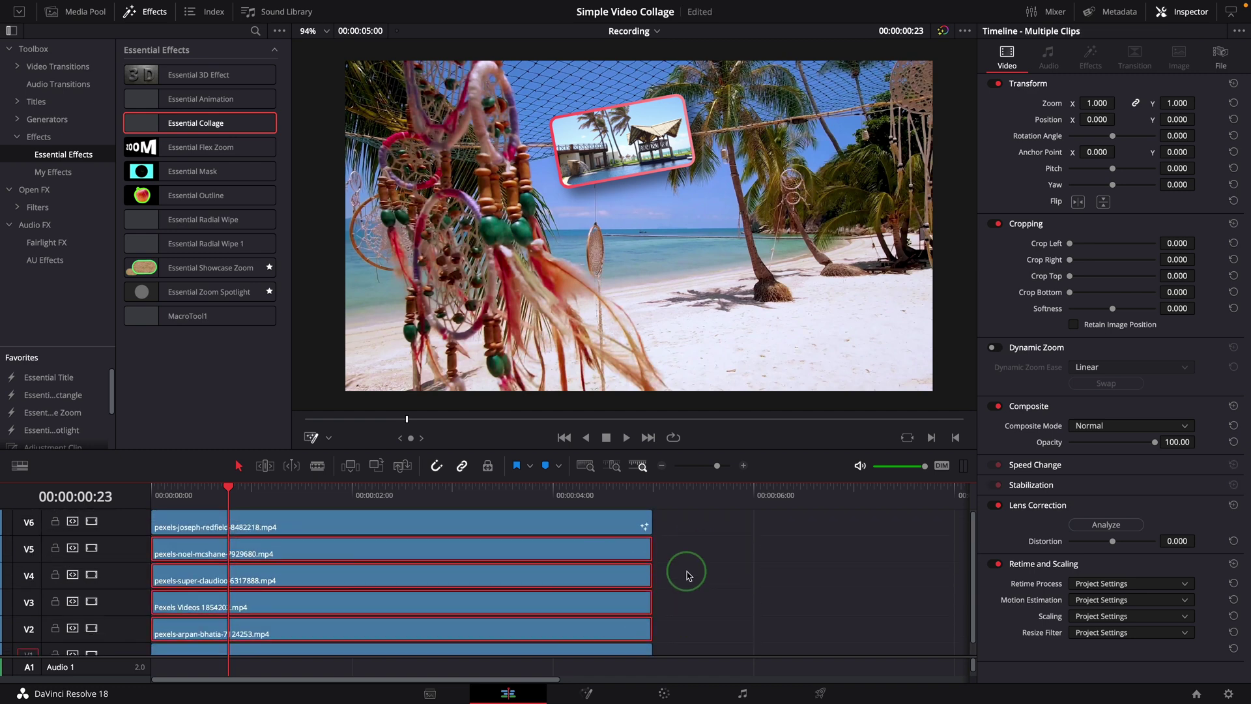
key("alt+v")
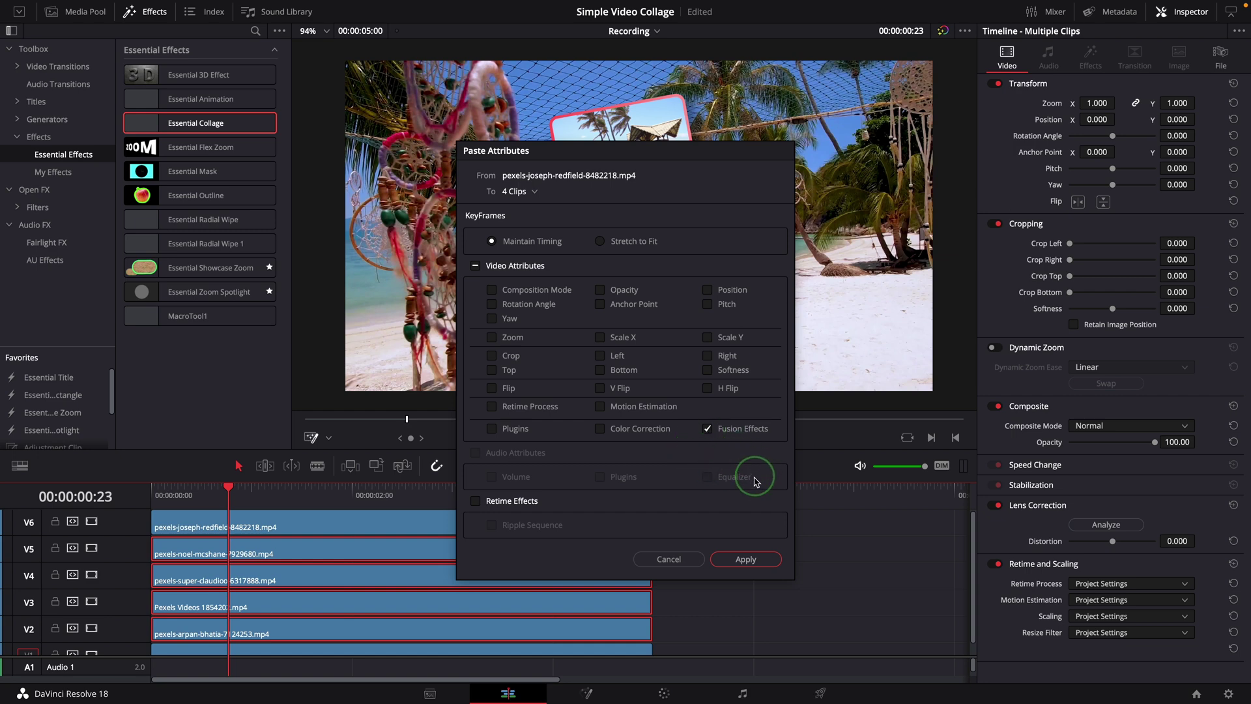
Paste the Fusion effects onto the four clips and place the Video 5 clip in Tile 4.
left_click(746, 560)
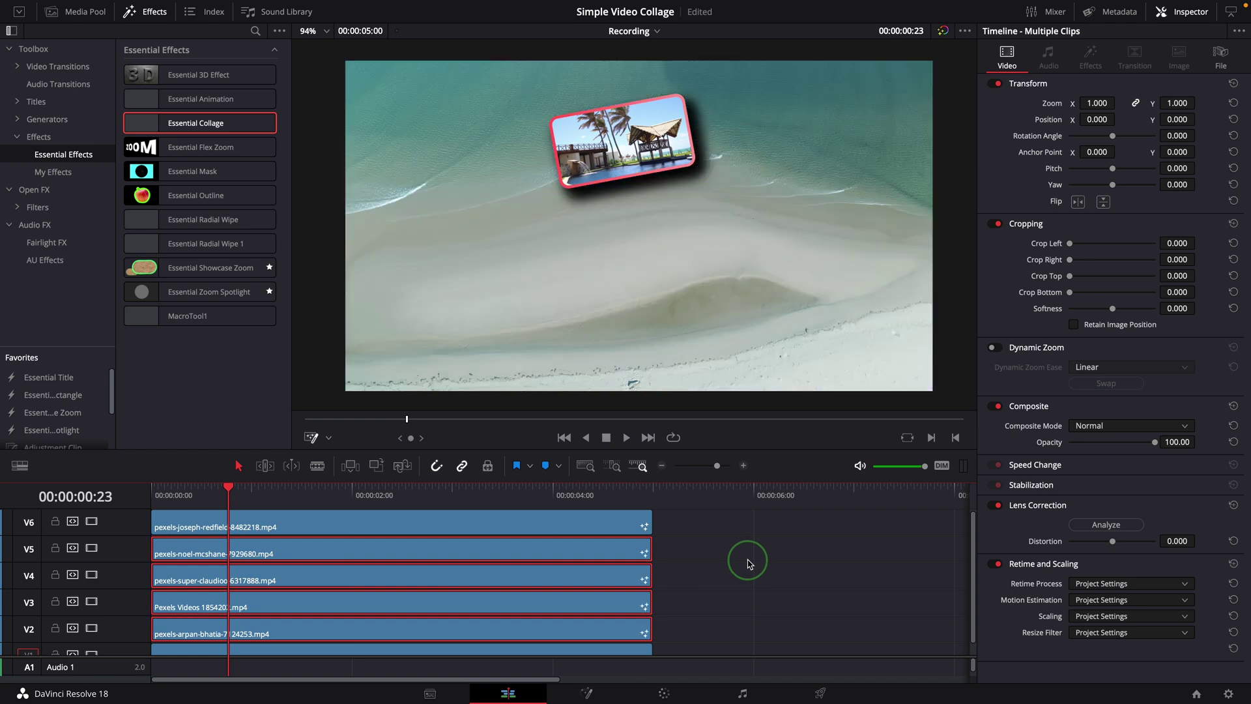
left_click(559, 551)
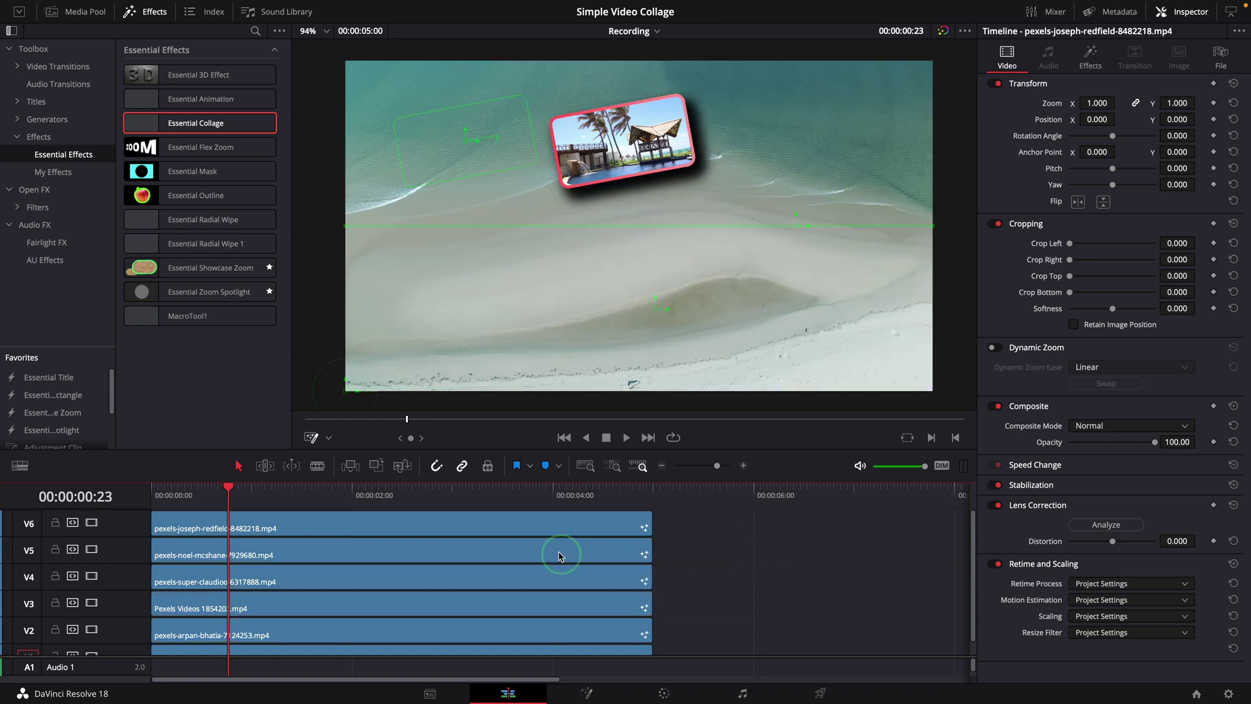
left_click(1090, 55)
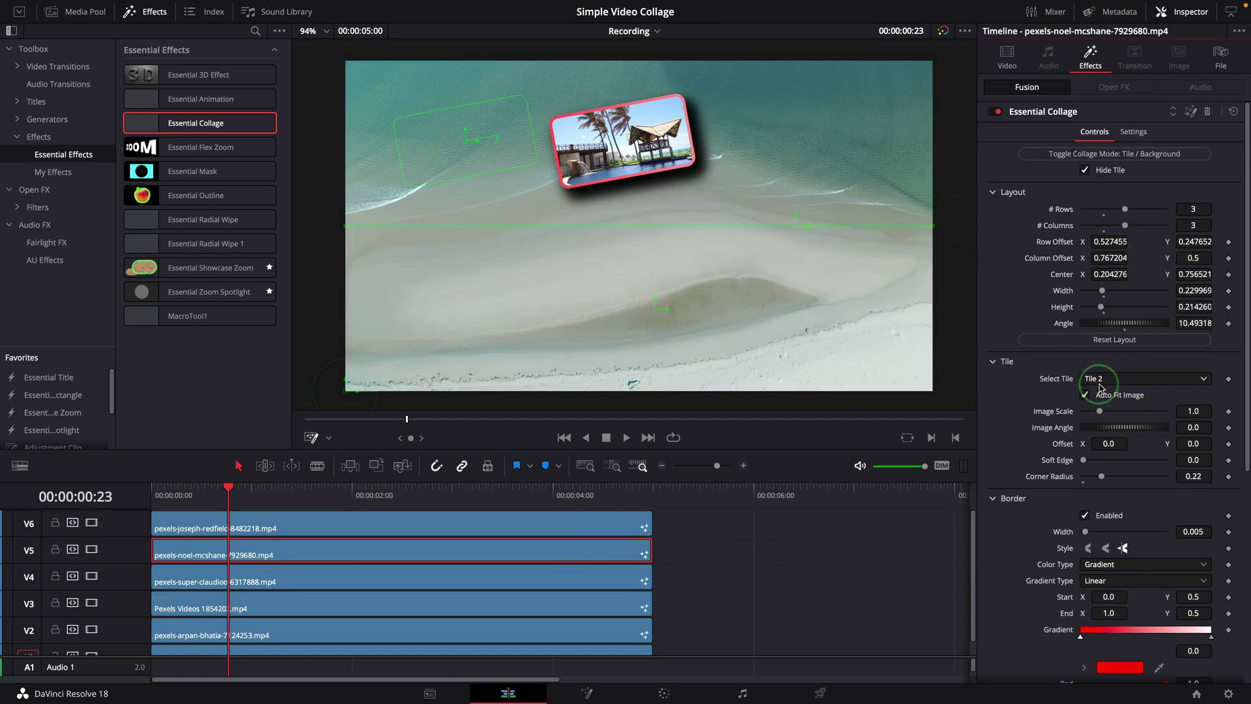
left_click(1119, 383)
left_click(1090, 436)
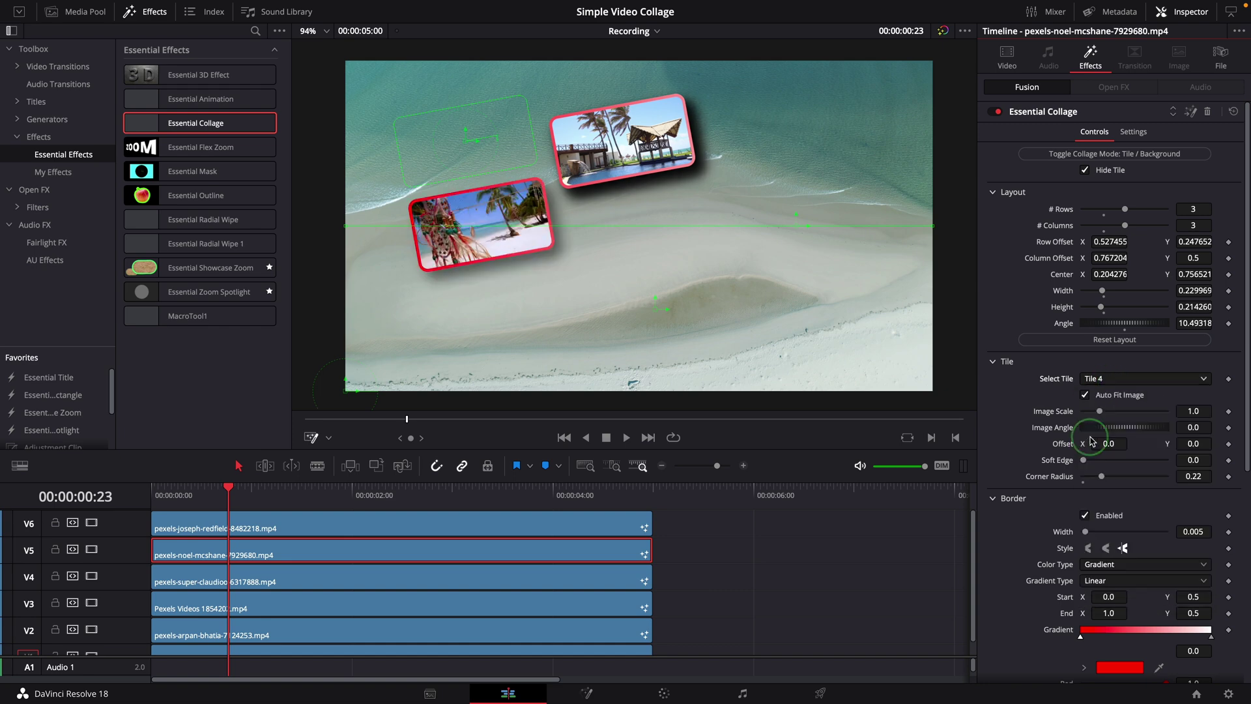
Place the V4, V3 and V2 clips in Tiles 5, 6 and 8, then play the collage.
left_click(587, 579)
left_click(1095, 378)
left_click(1101, 450)
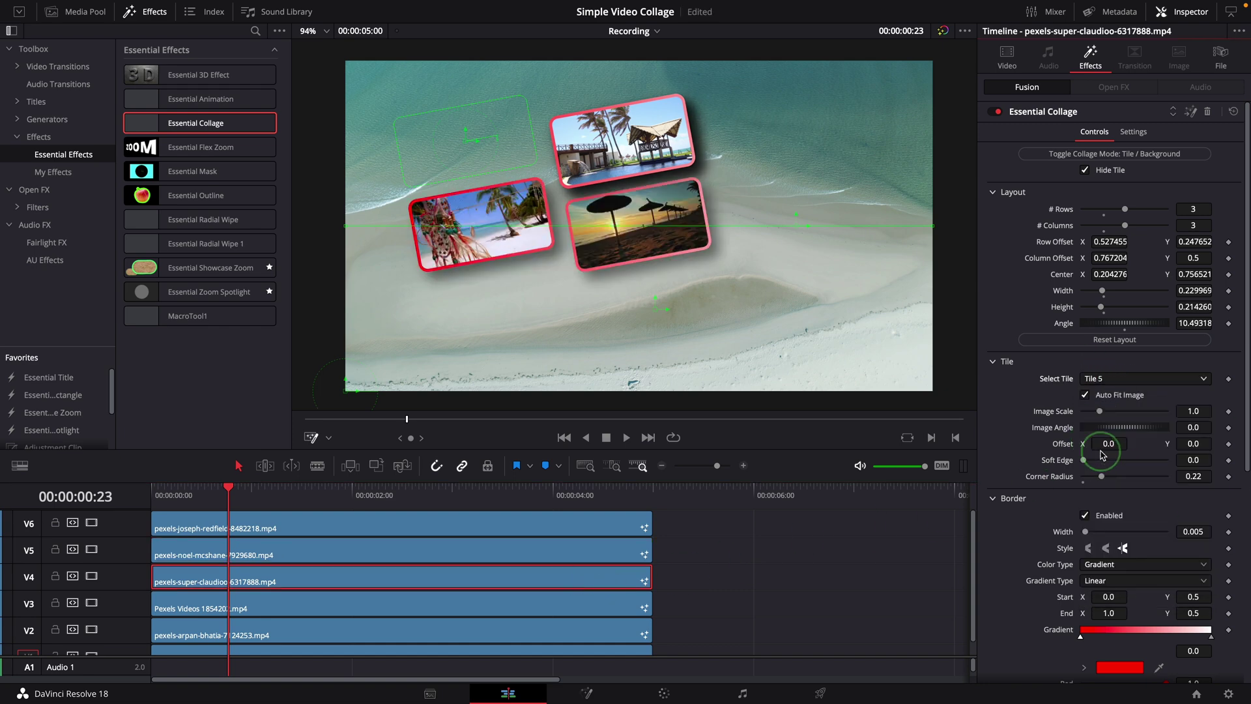
left_click(503, 603)
left_click(1108, 379)
left_click(1101, 463)
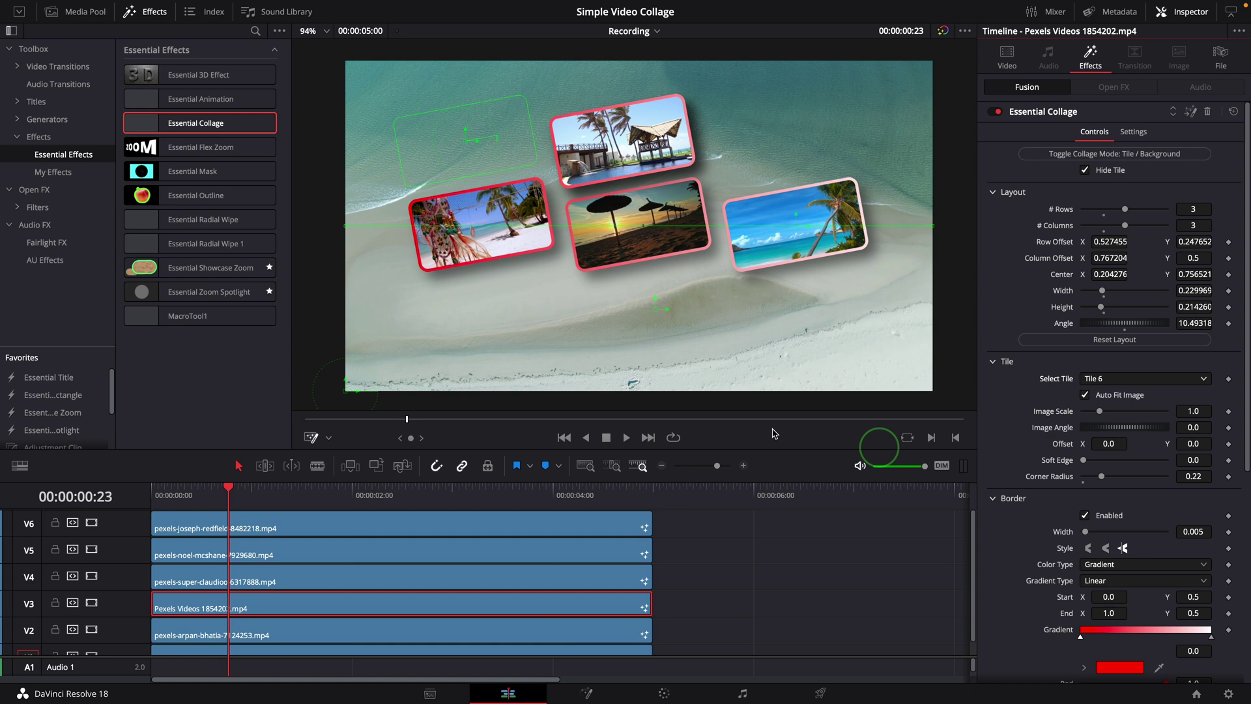
left_click(498, 624)
left_click(1107, 379)
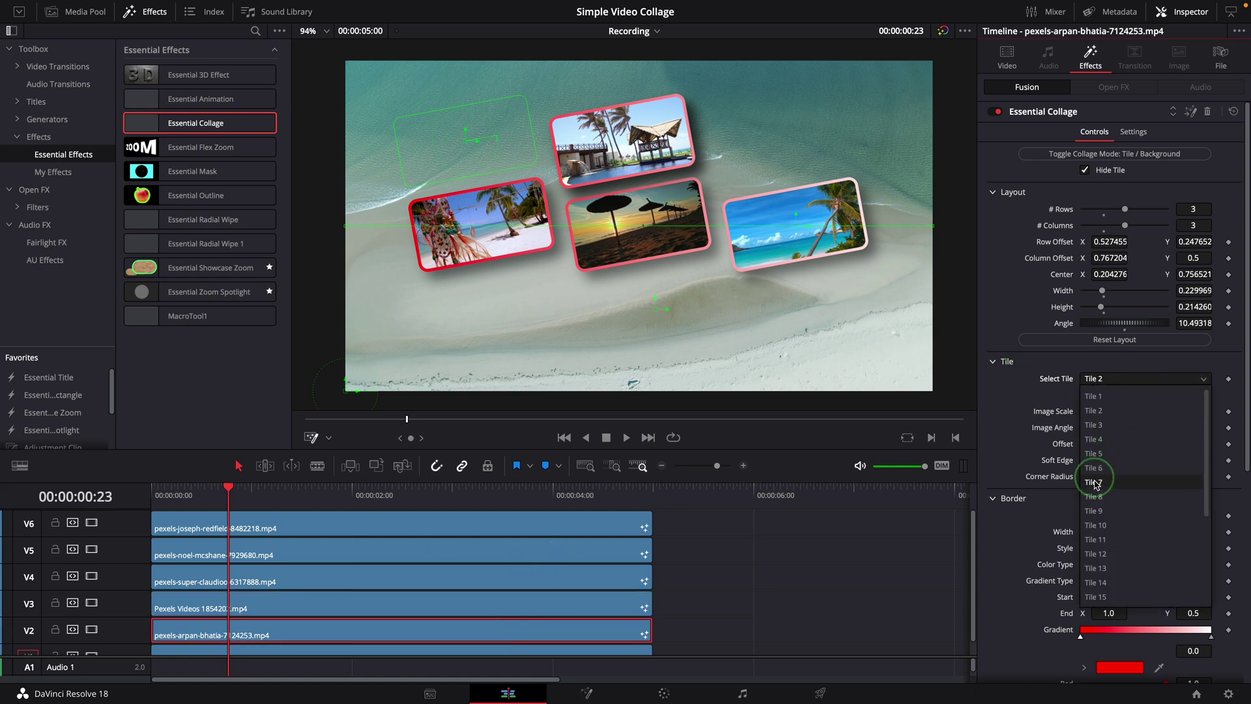
left_click(1108, 496)
left_click(311, 528)
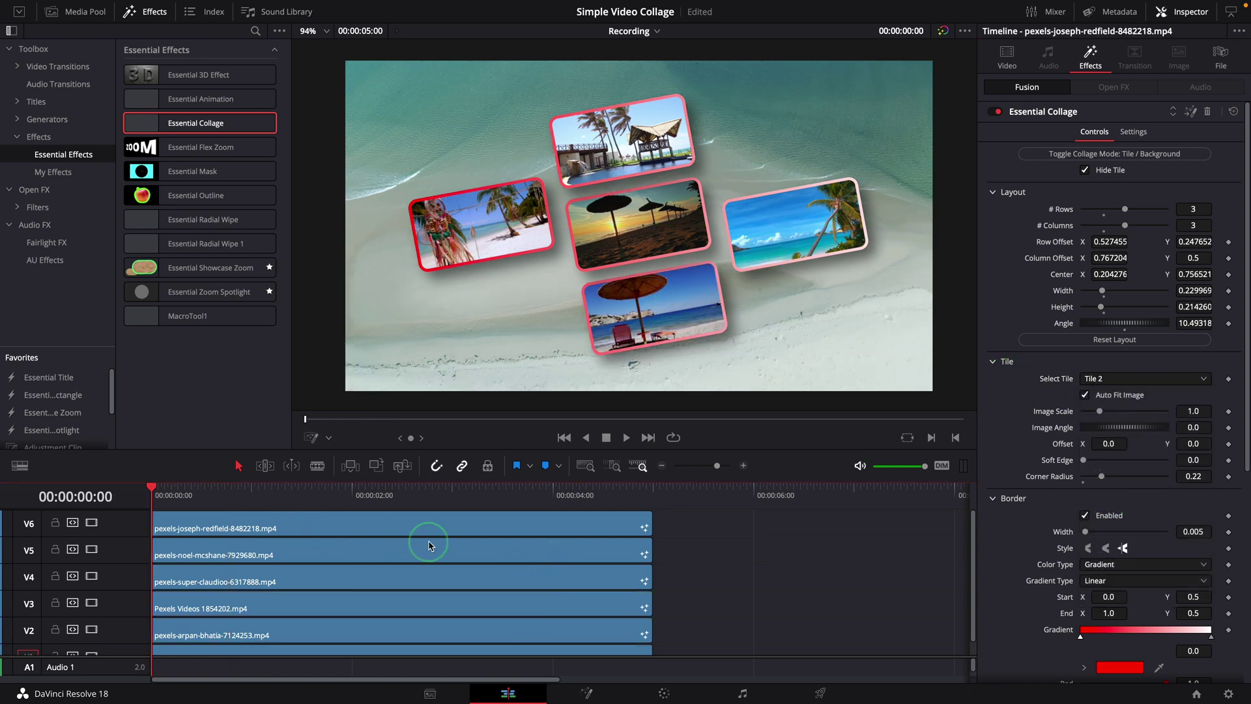
key("space")
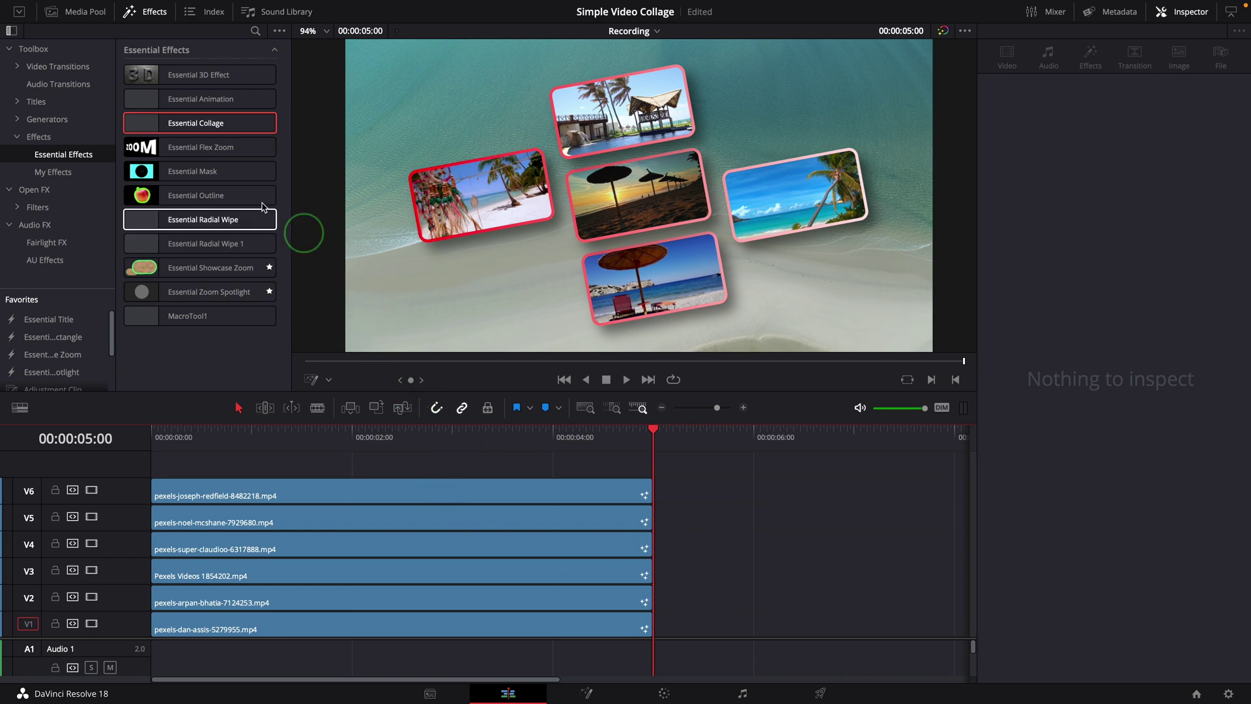
Add a Push transition to the start of the V6 clip and preview it from the timeline start.
left_click(58, 67)
left_click(269, 93)
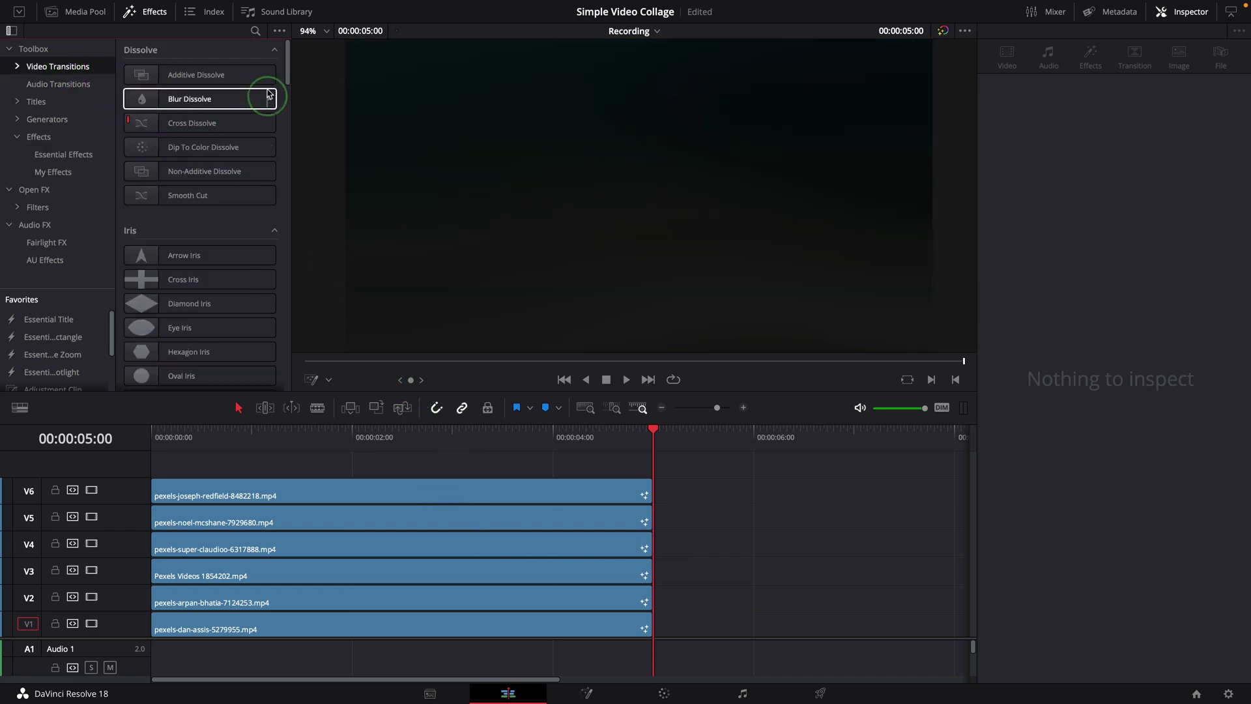
left_click(278, 72)
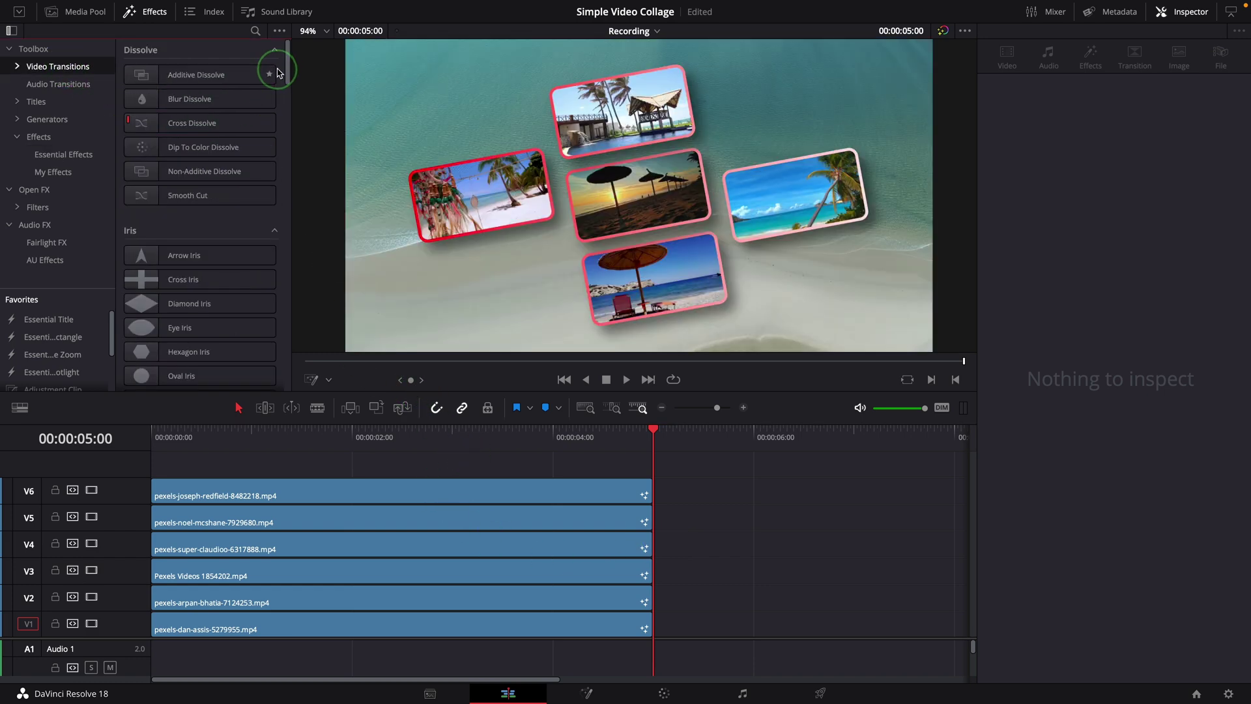
left_click_drag(285, 60, 285, 104)
left_click(157, 232)
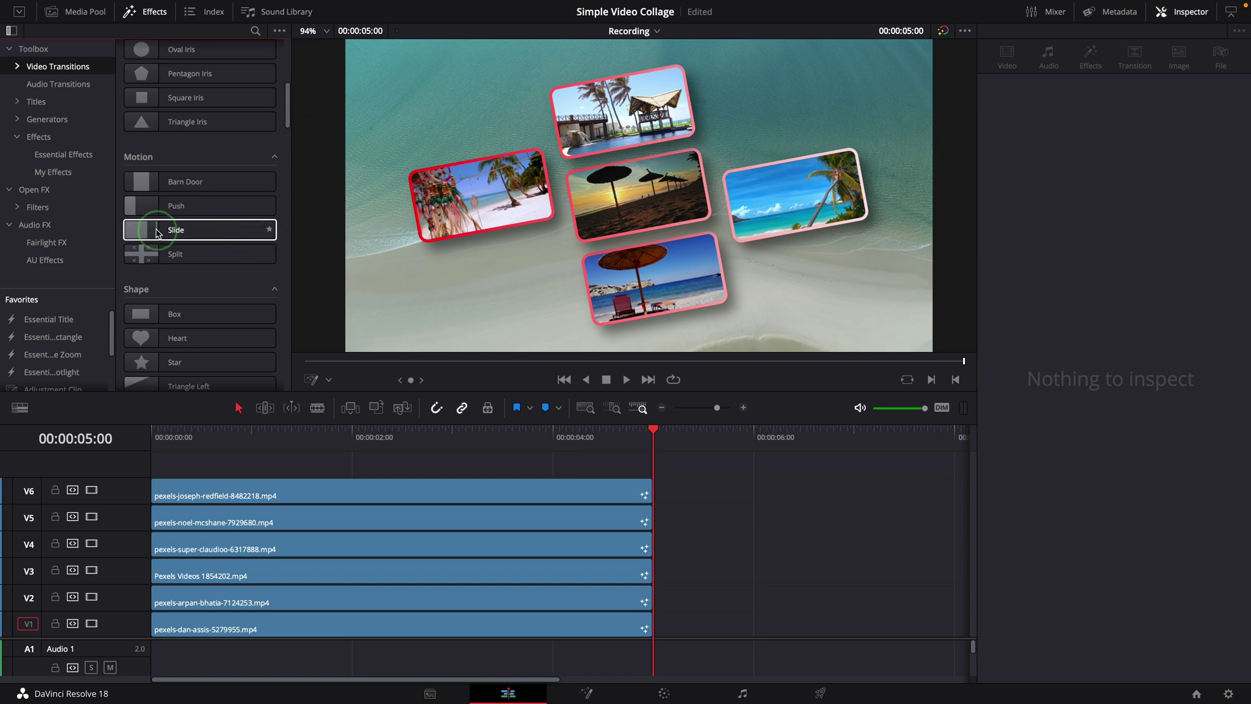
left_click_drag(176, 205, 287, 484)
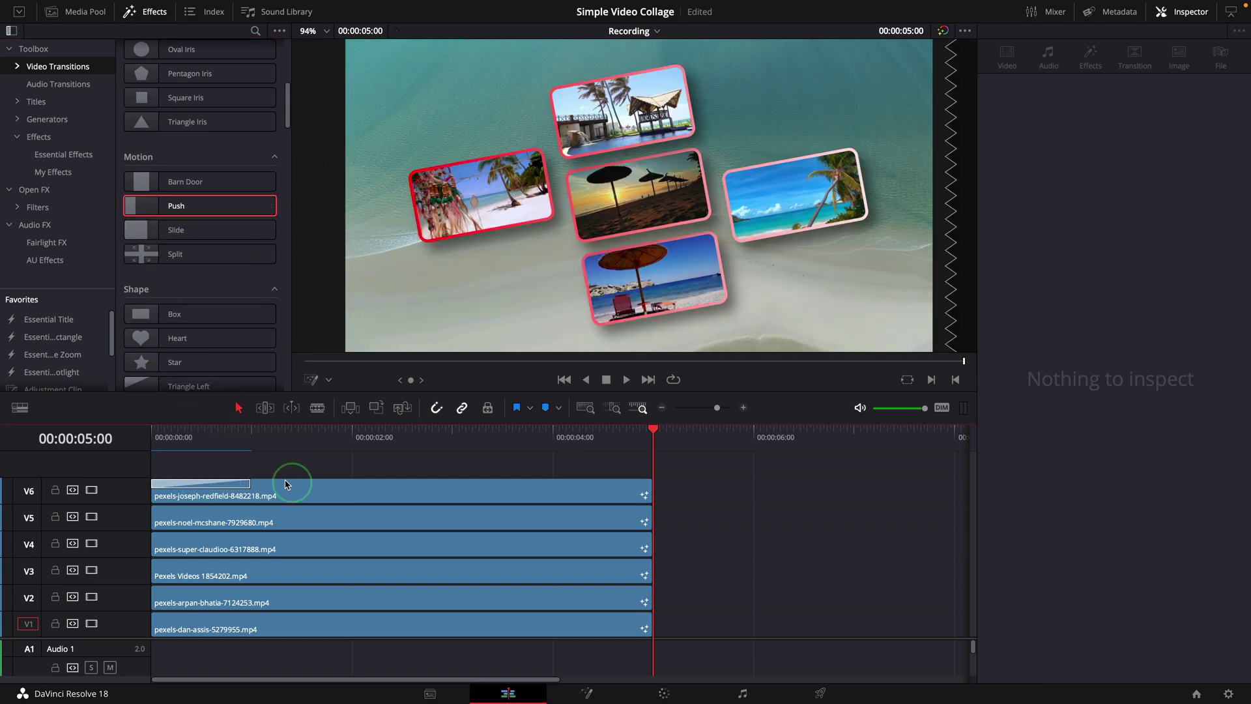
left_click(159, 435)
key("space")
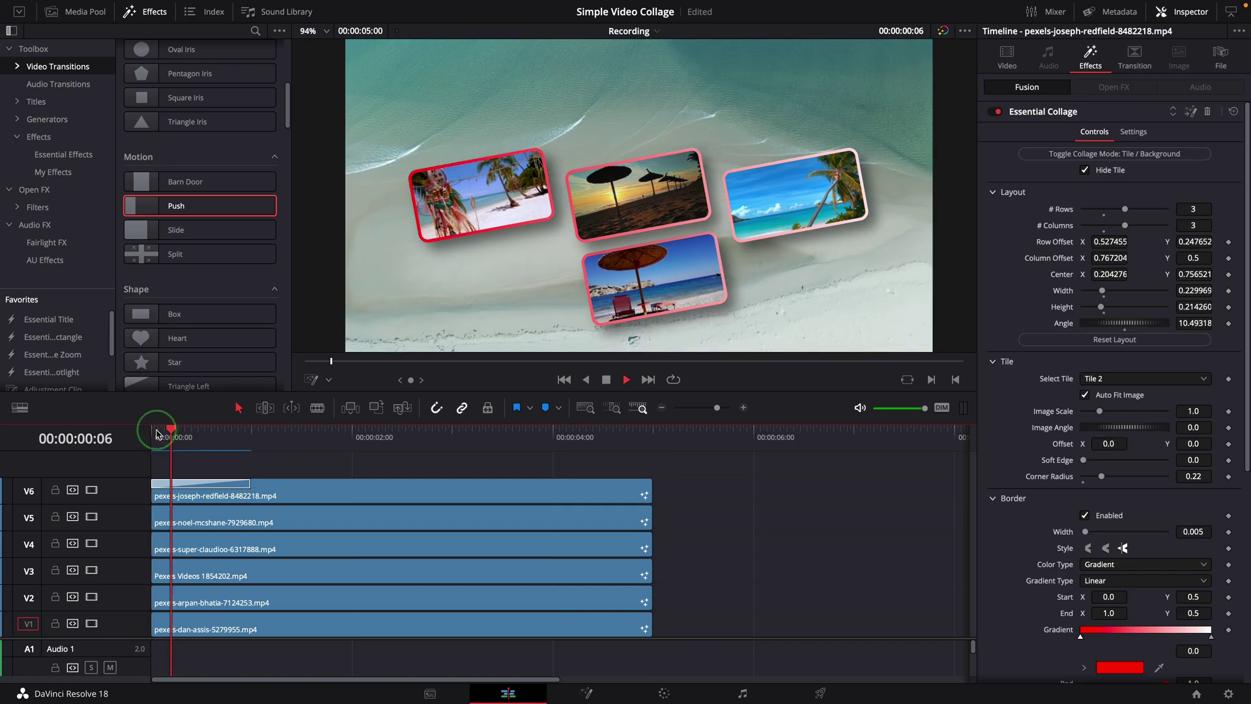
key("space")
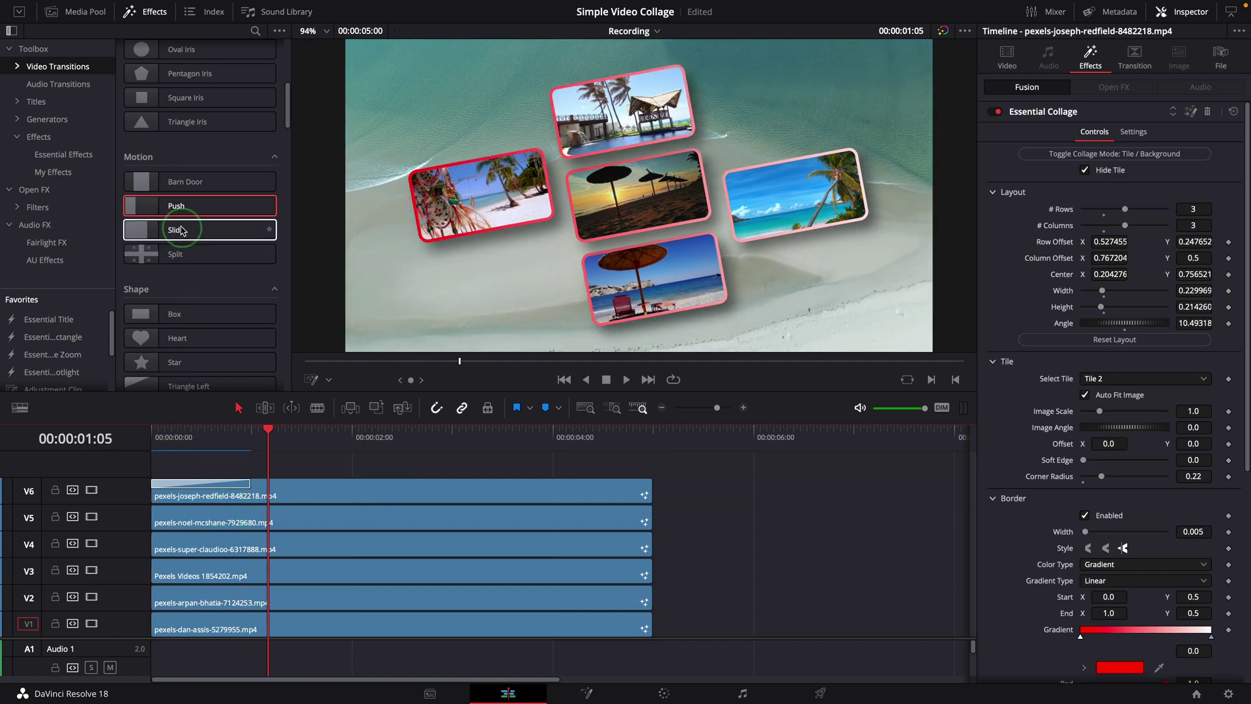
Add Push to the Video 5 clip's start, shift that clip later, and play from the start.
left_click_drag(251, 207, 196, 514)
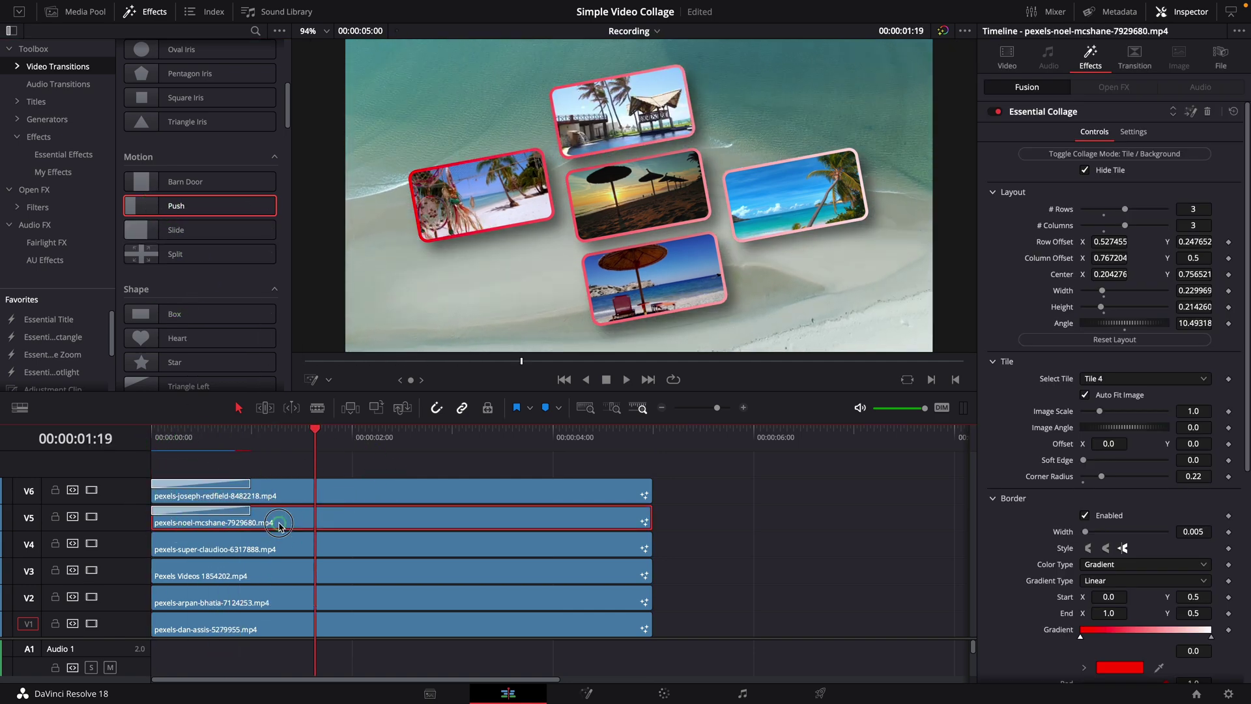
left_click_drag(279, 525, 359, 526)
left_click(158, 435)
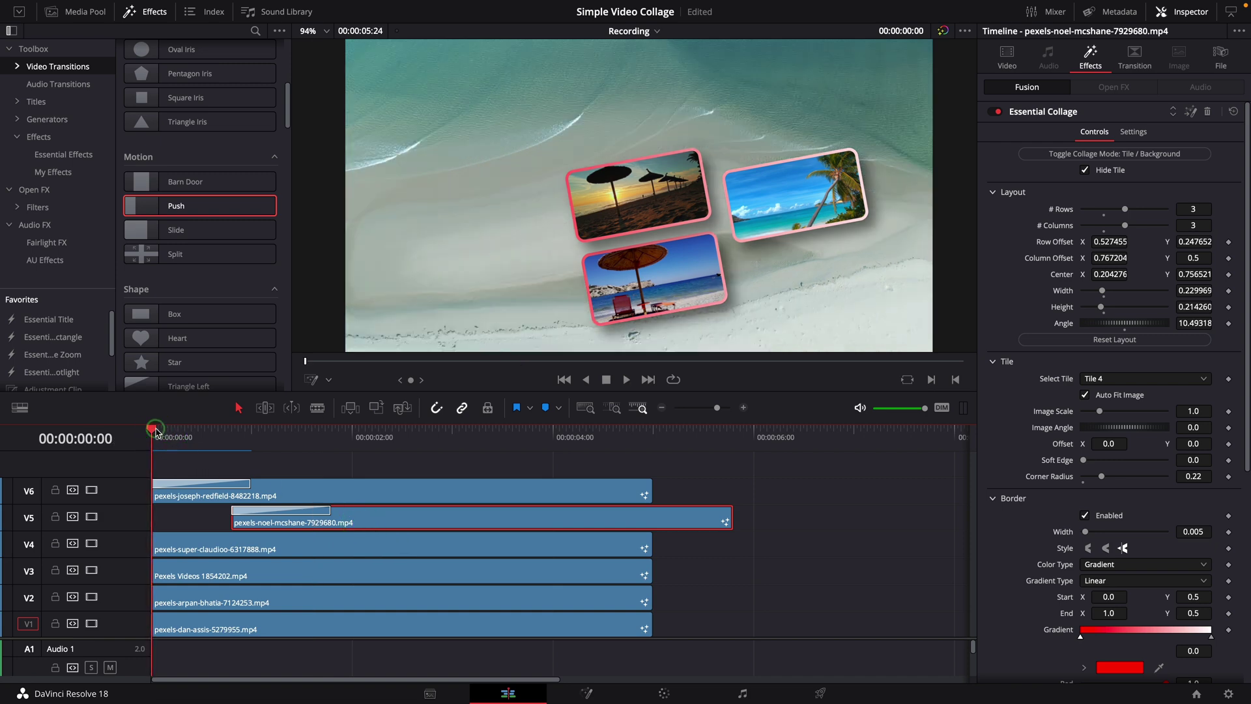
key("space")
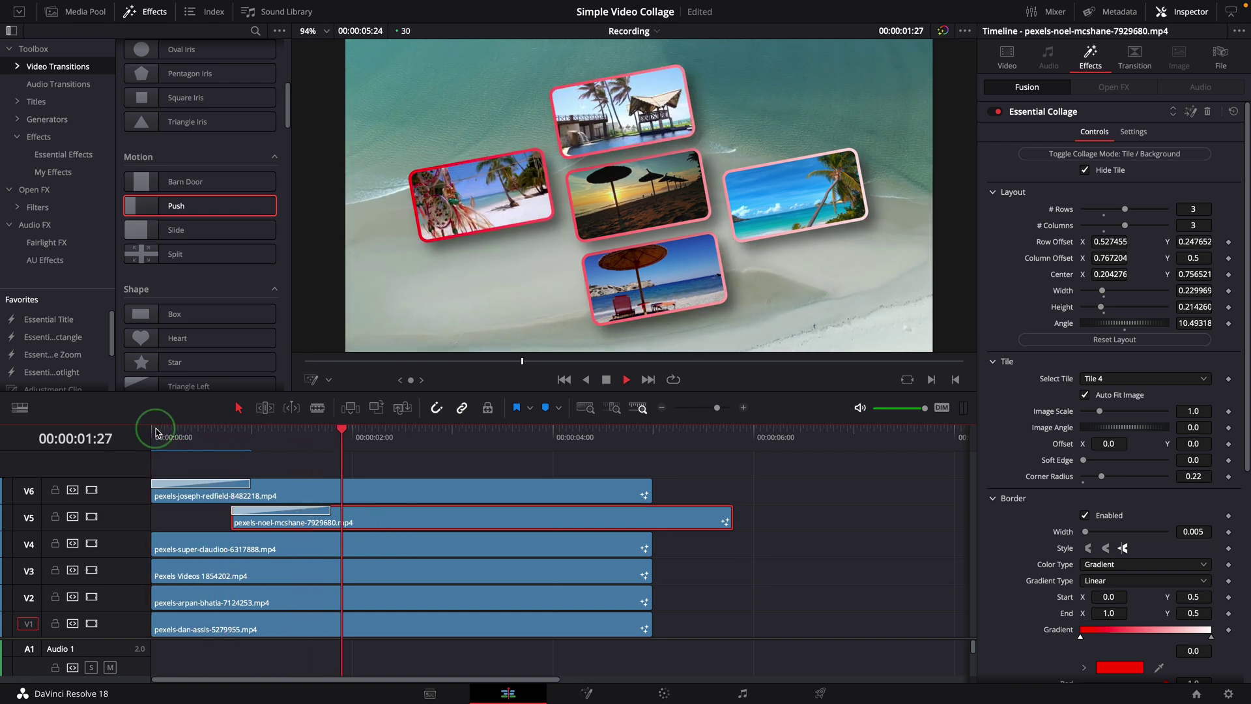
key("space")
Add Essential Animation with a looping Swing to the V6 tile, then play the collage from the start.
left_click(451, 499)
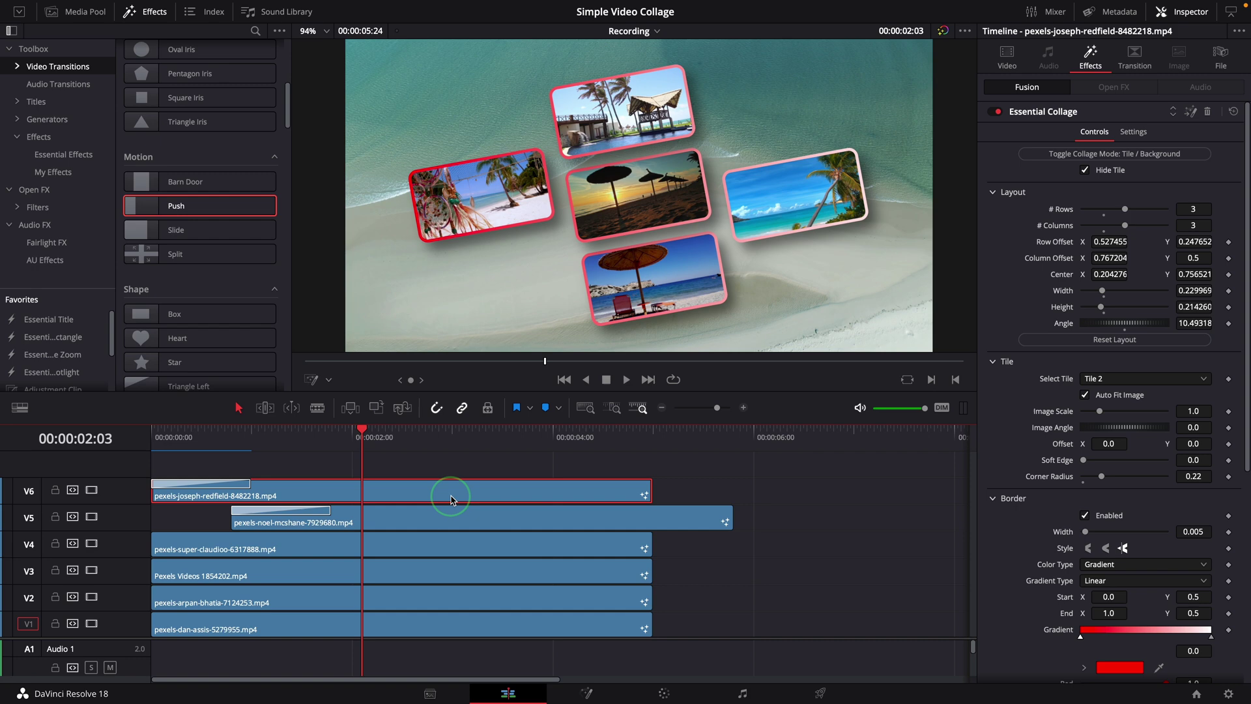
left_click(63, 154)
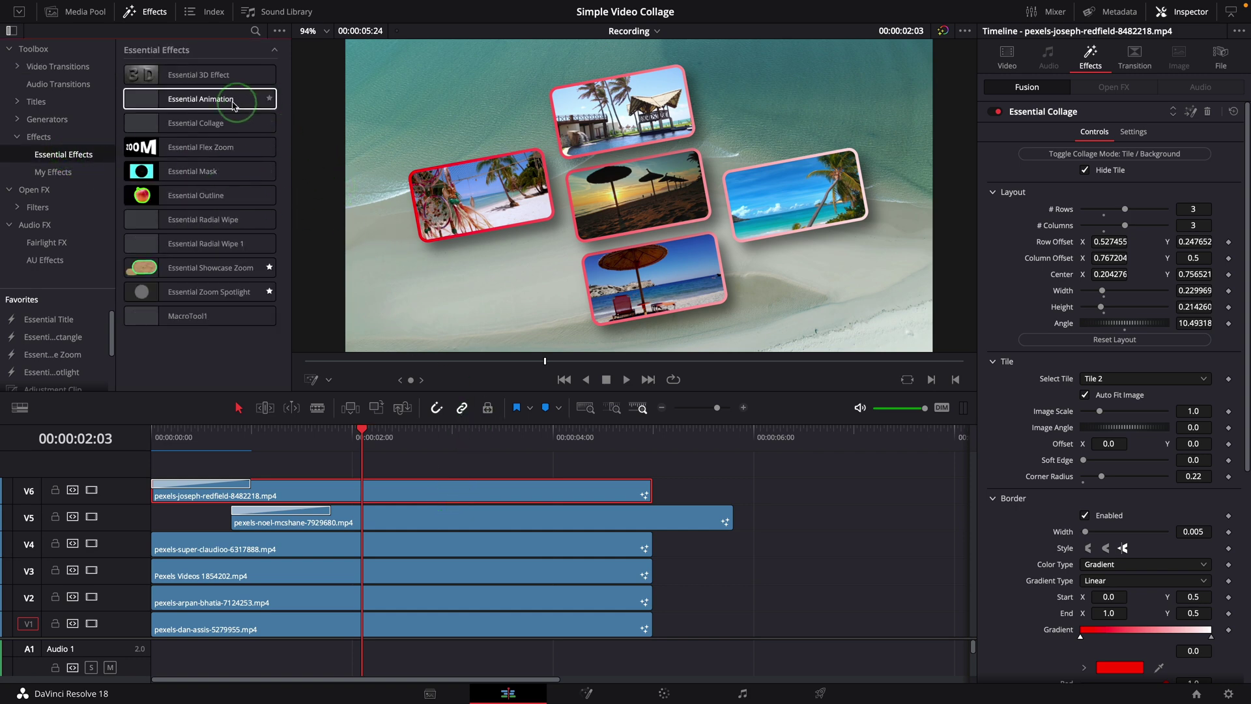
left_click_drag(264, 99, 459, 496)
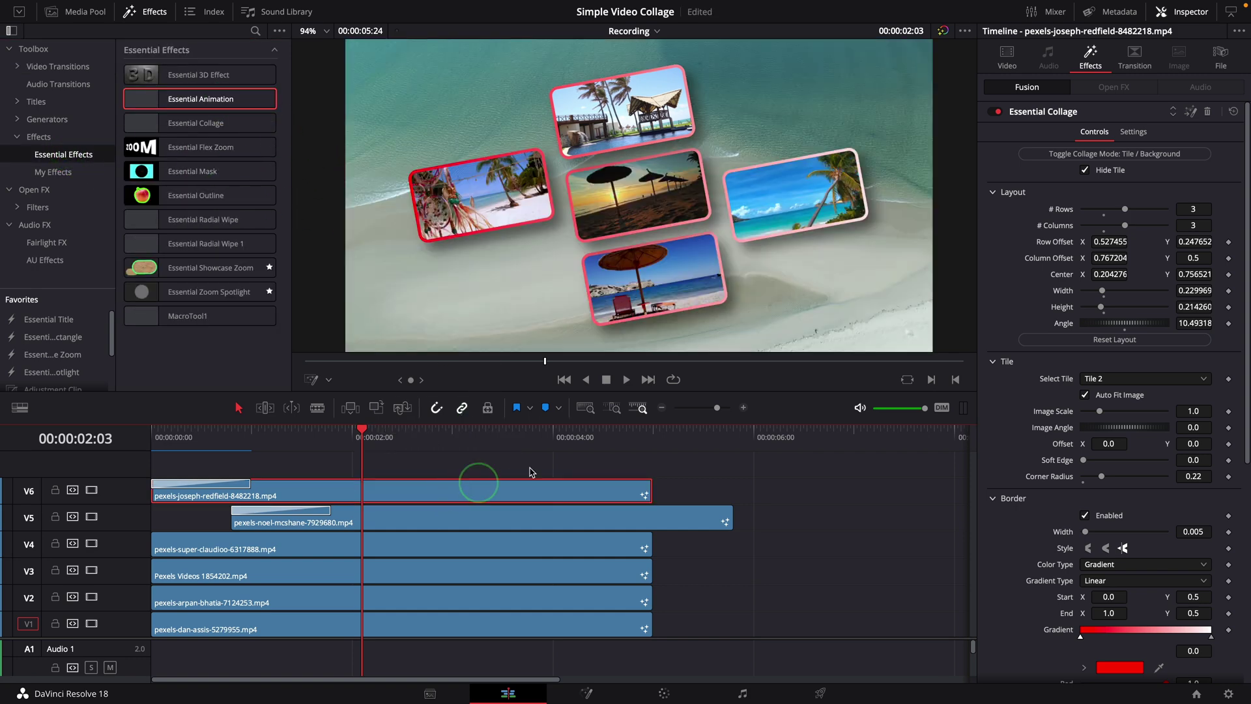
scroll(1155, 399, "down", 10)
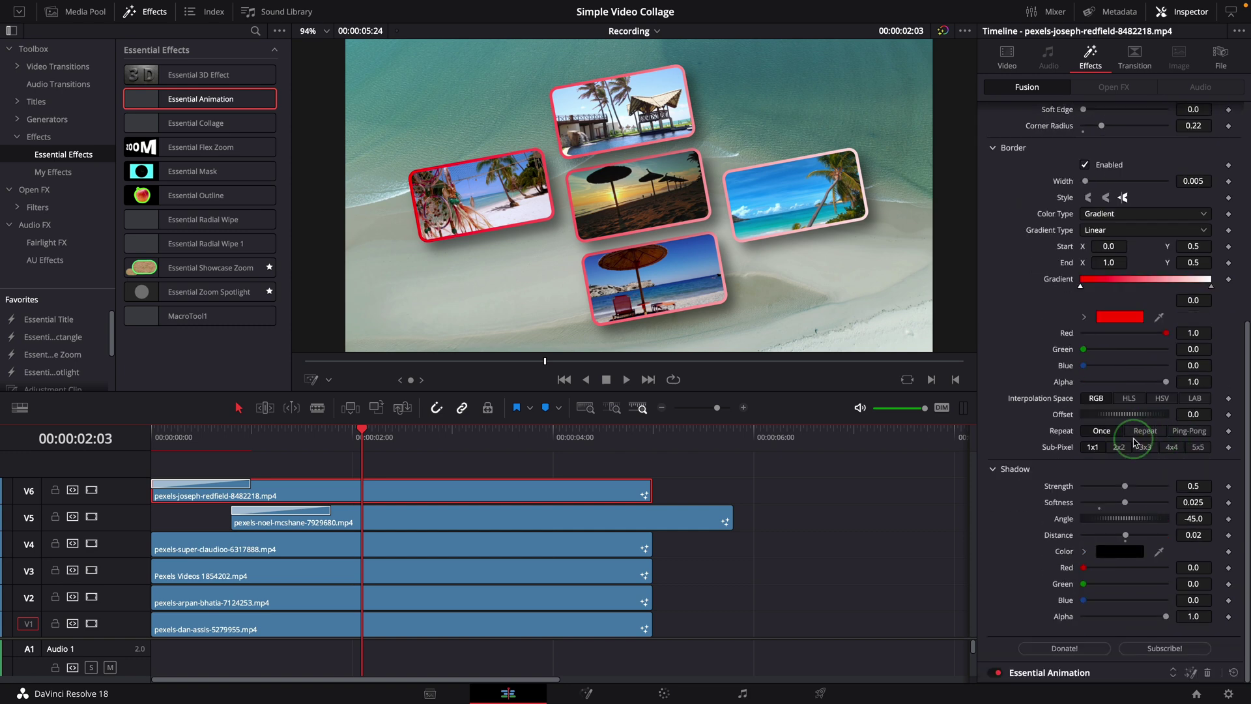
left_click(1055, 672)
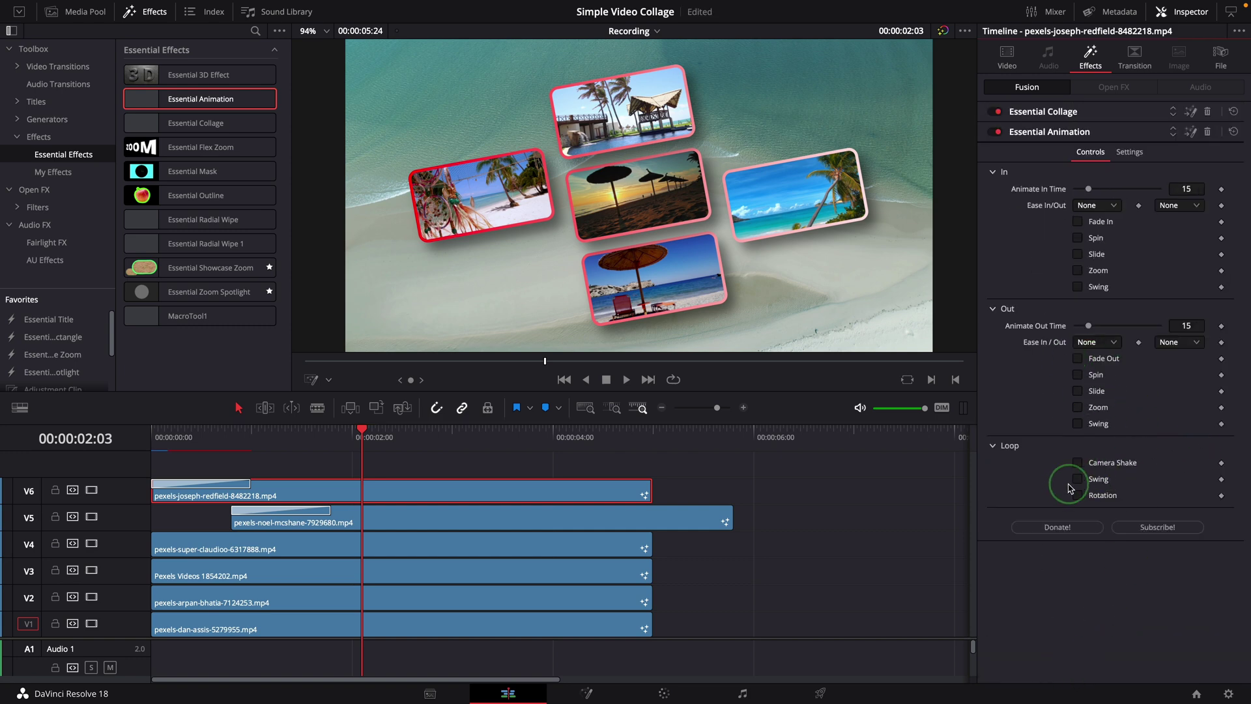
left_click(1077, 481)
left_click(154, 432)
key("space")
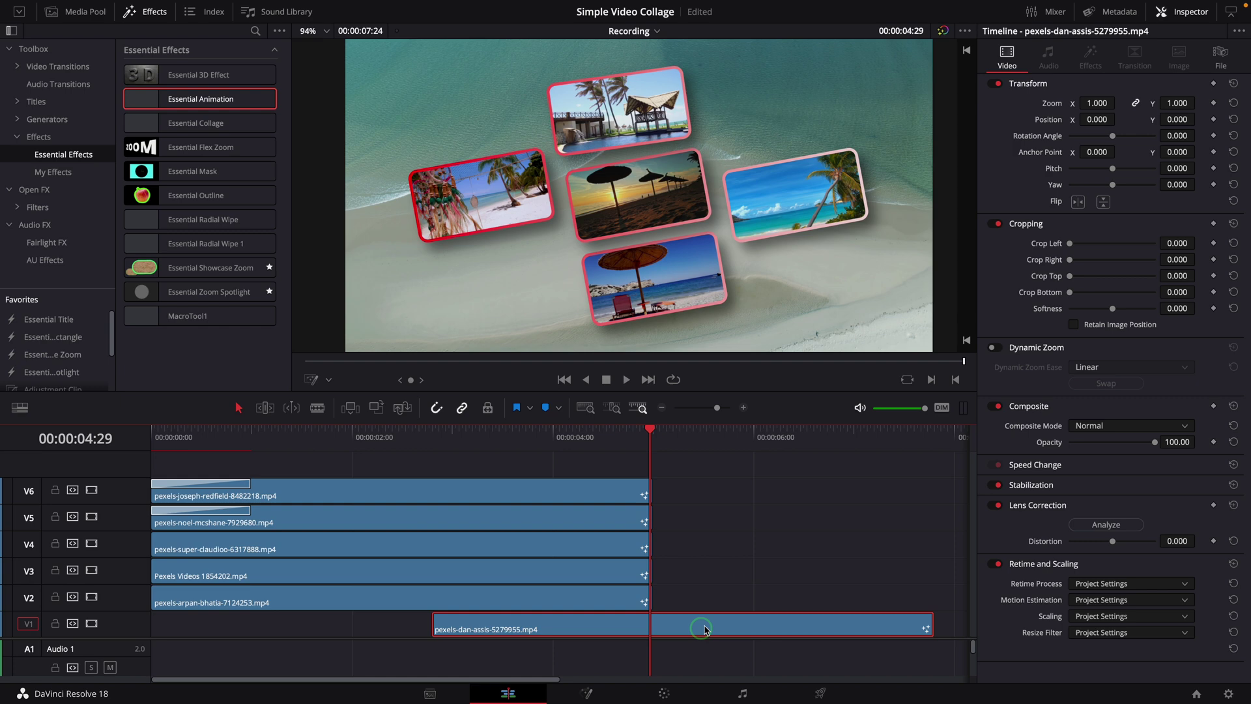
Shift the V1 aerial beach clip later on the timeline, to around 00:00:05:22.
left_click(728, 445)
scroll(586, 498, "right", 5)
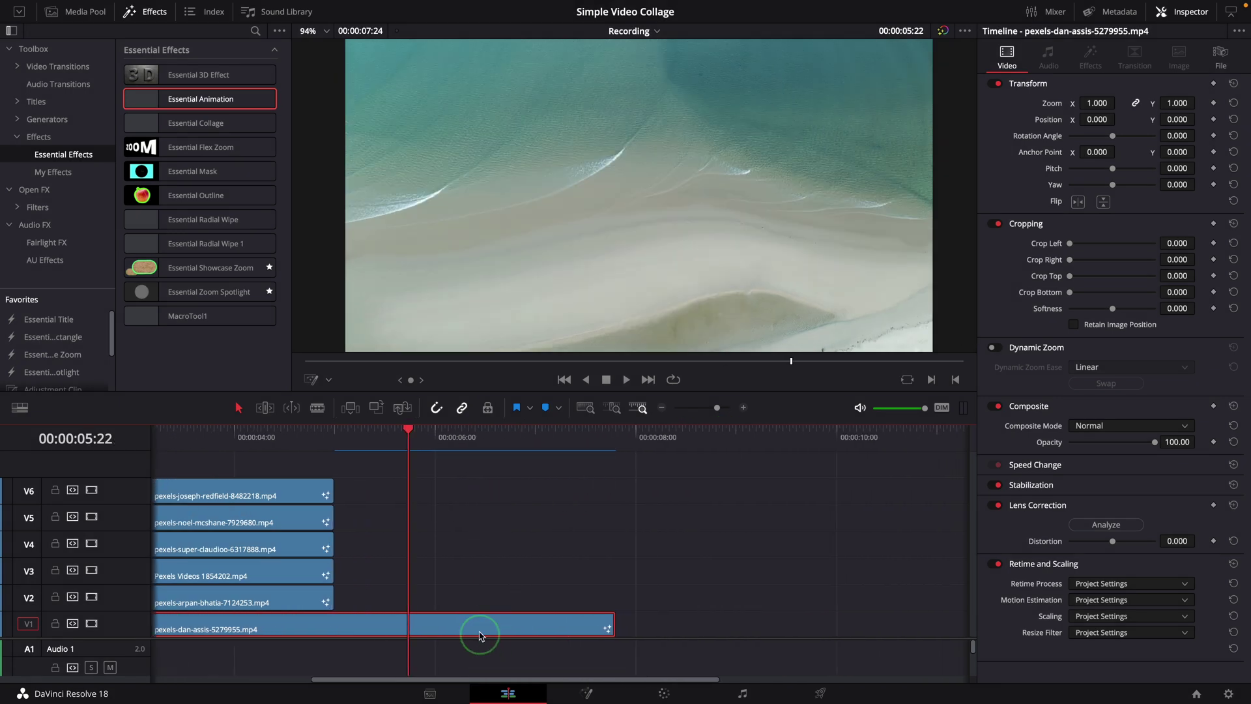
left_click_drag(475, 625, 753, 630)
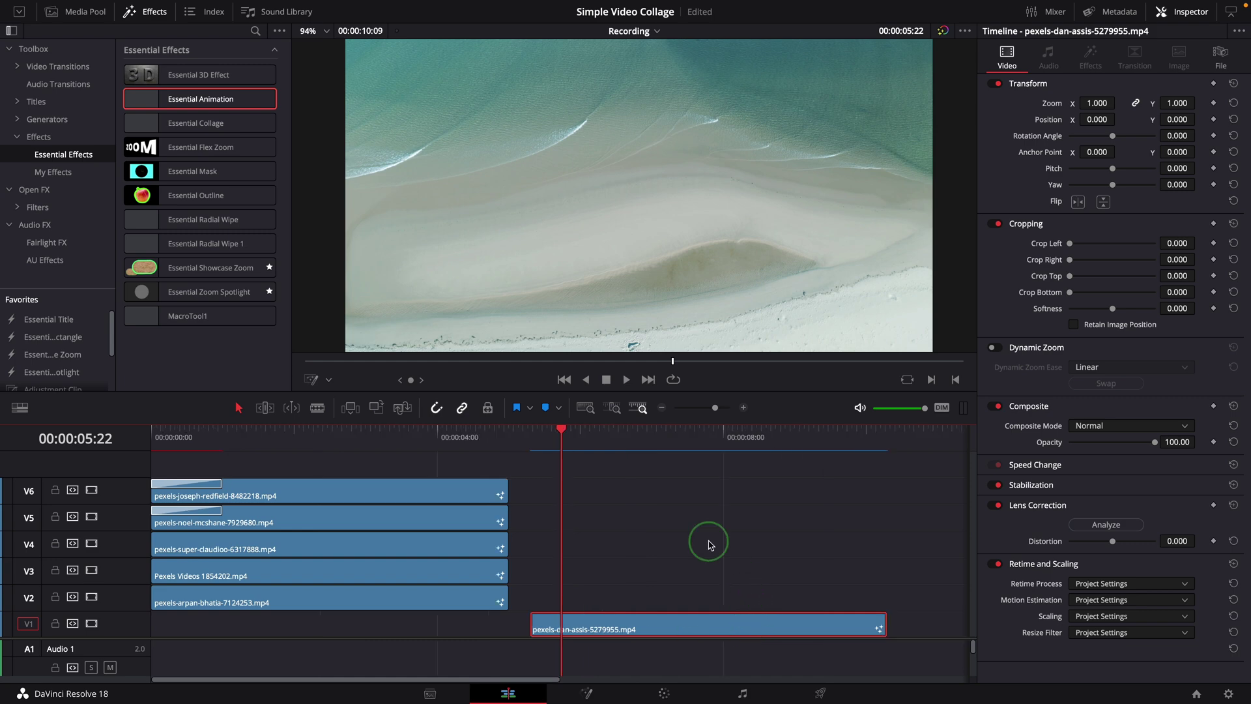
mouse_move(656, 439)
left_mouse_down()
mouse_move(555, 437)
mouse_move(659, 441)
mouse_move(614, 441)
mouse_move(654, 441)
mouse_move(650, 454)
left_mouse_up()
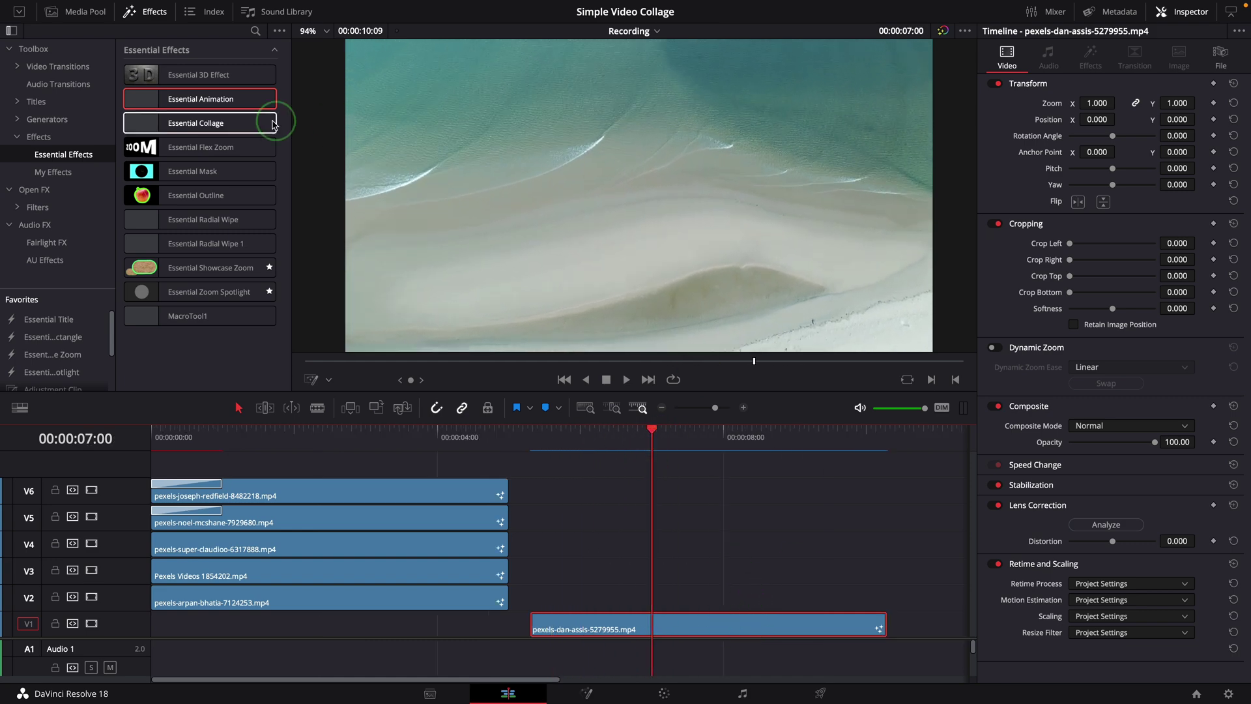
Apply Essential Collage to the aerial beach clip and switch it to Background mode.
left_click_drag(277, 122, 655, 625)
left_click(721, 631)
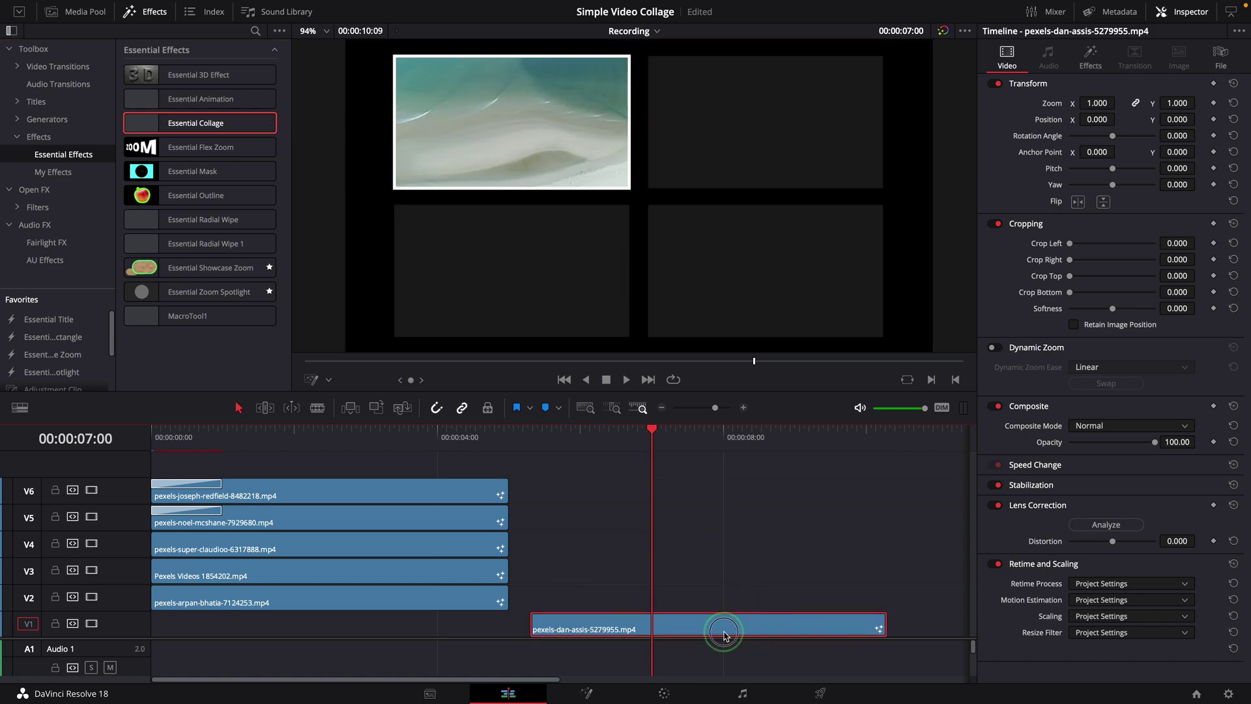
left_click(1090, 58)
left_click(1091, 157)
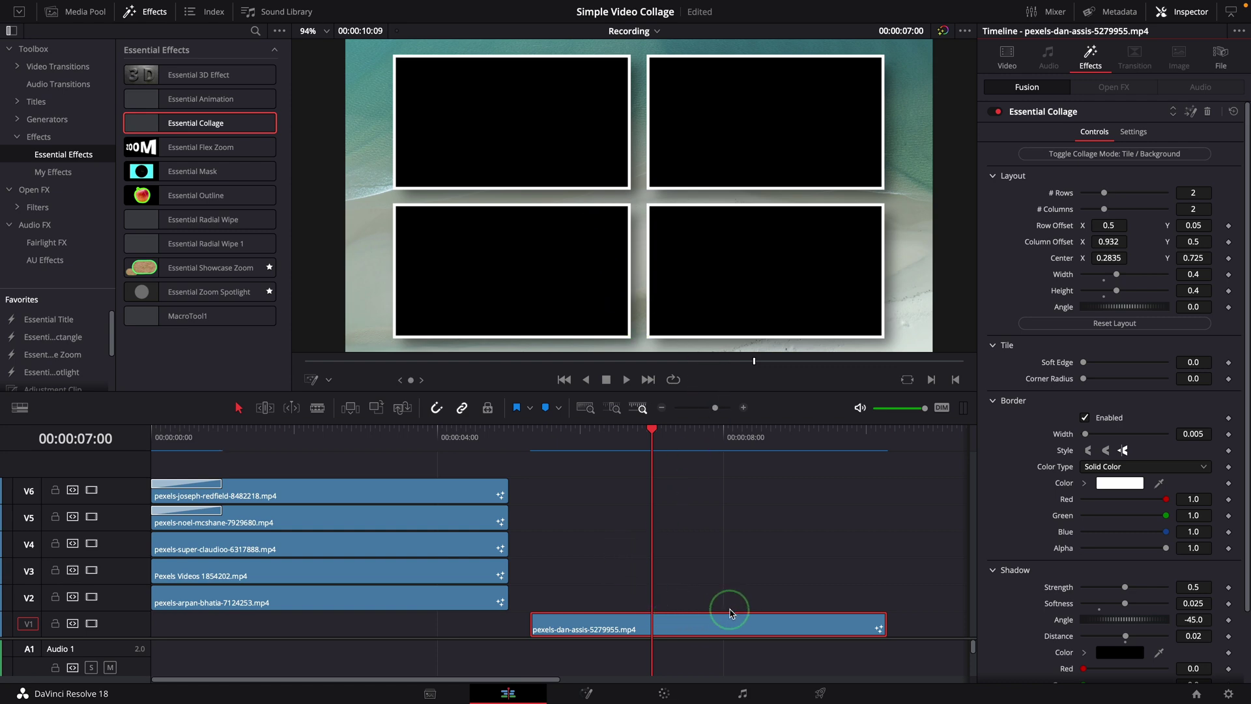
Tilt the collage tiles about -10.9°, shorten them, set 3 rows and 1 column, and move the clip to V5.
mouse_move(391, 363)
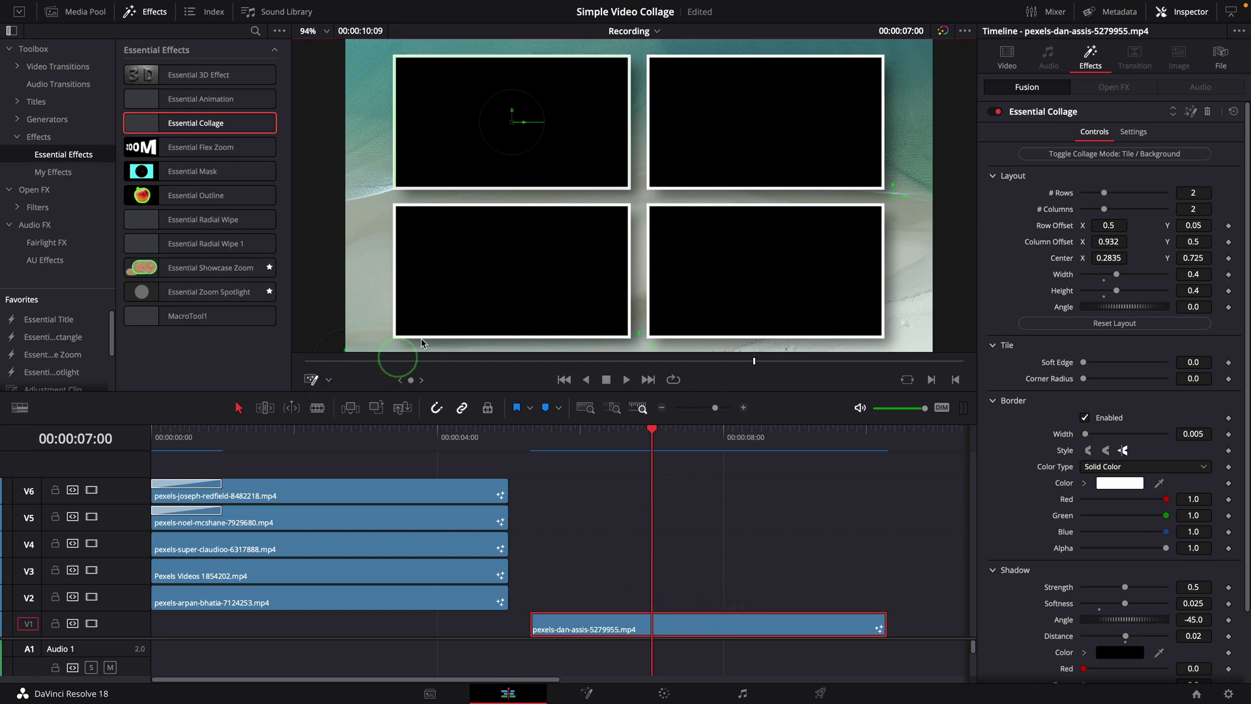
left_click_drag(542, 141, 540, 142)
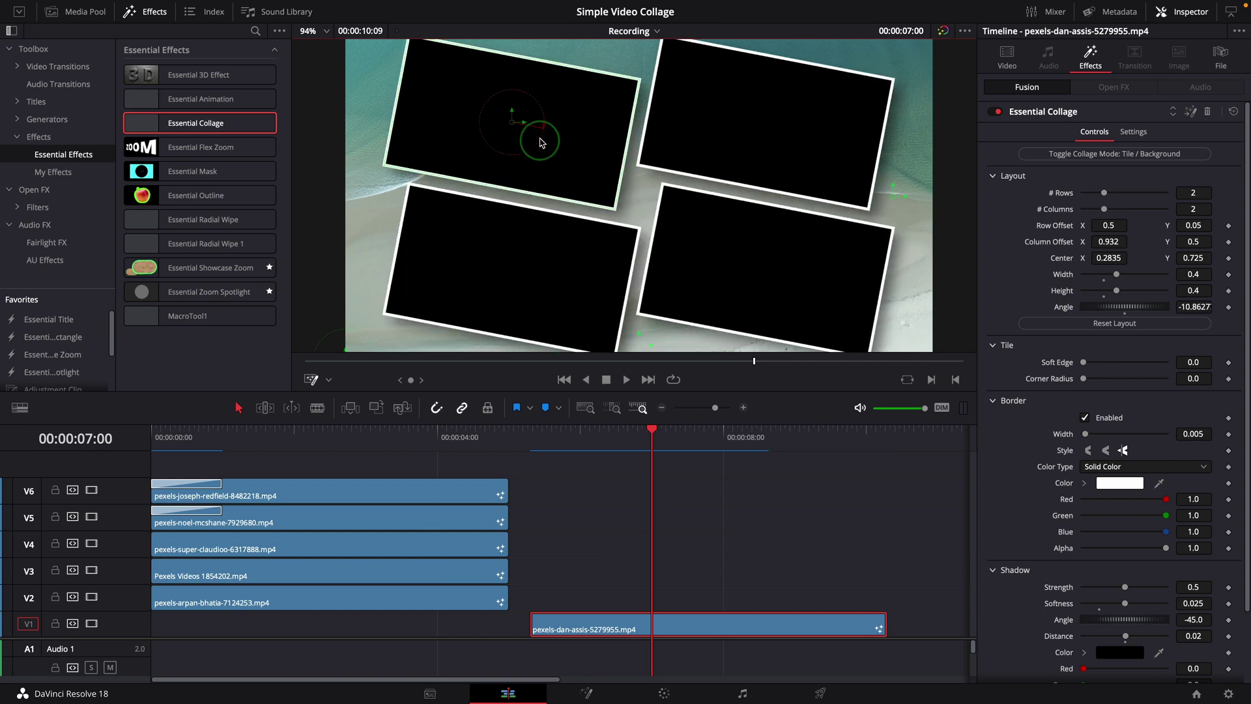
left_click_drag(613, 212, 633, 229)
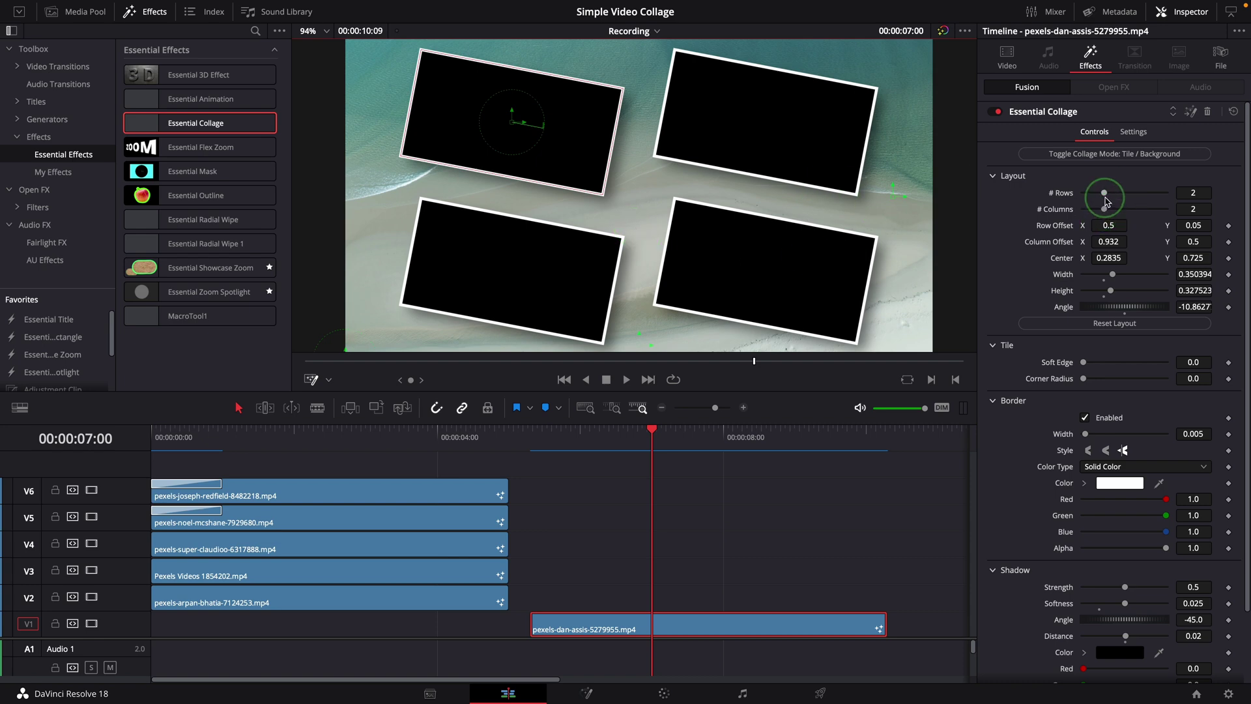
left_click_drag(1105, 207, 1083, 209)
left_click_drag(1084, 379, 1207, 385)
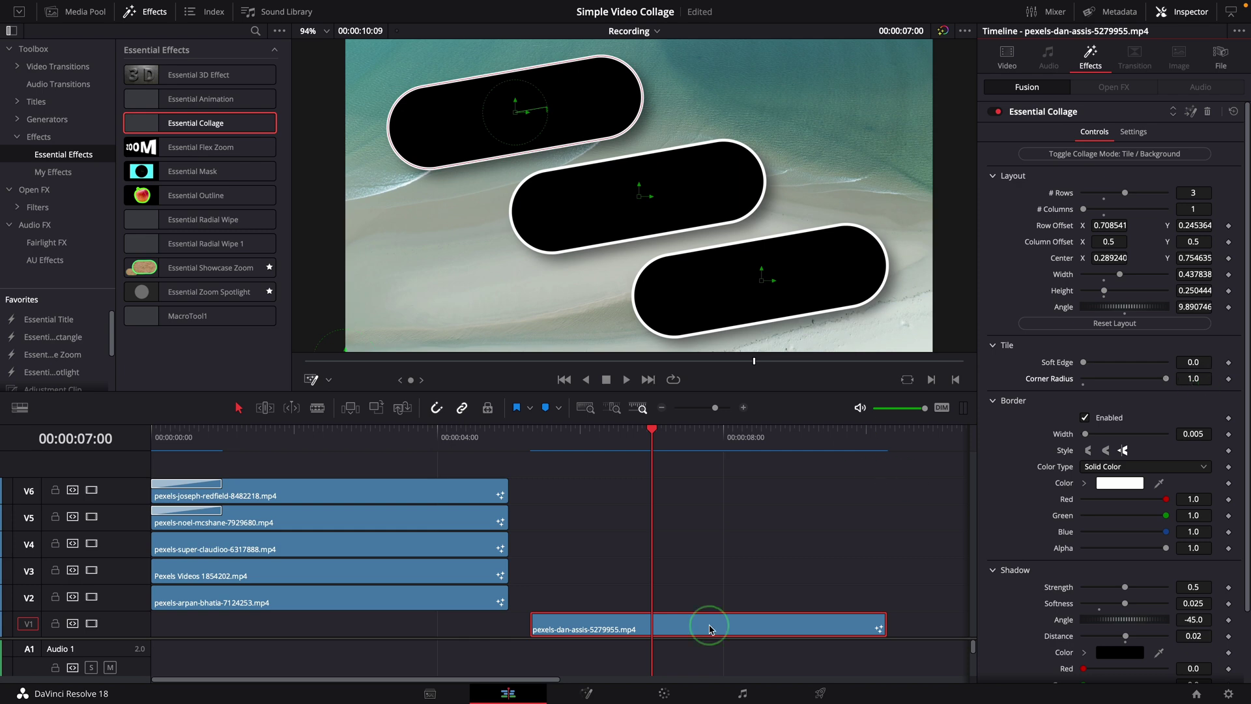
left_click_drag(710, 628, 713, 526)
Shift the V4, V3 and V2 clips later so they start under the V5 aerial background.
left_click(1205, 112)
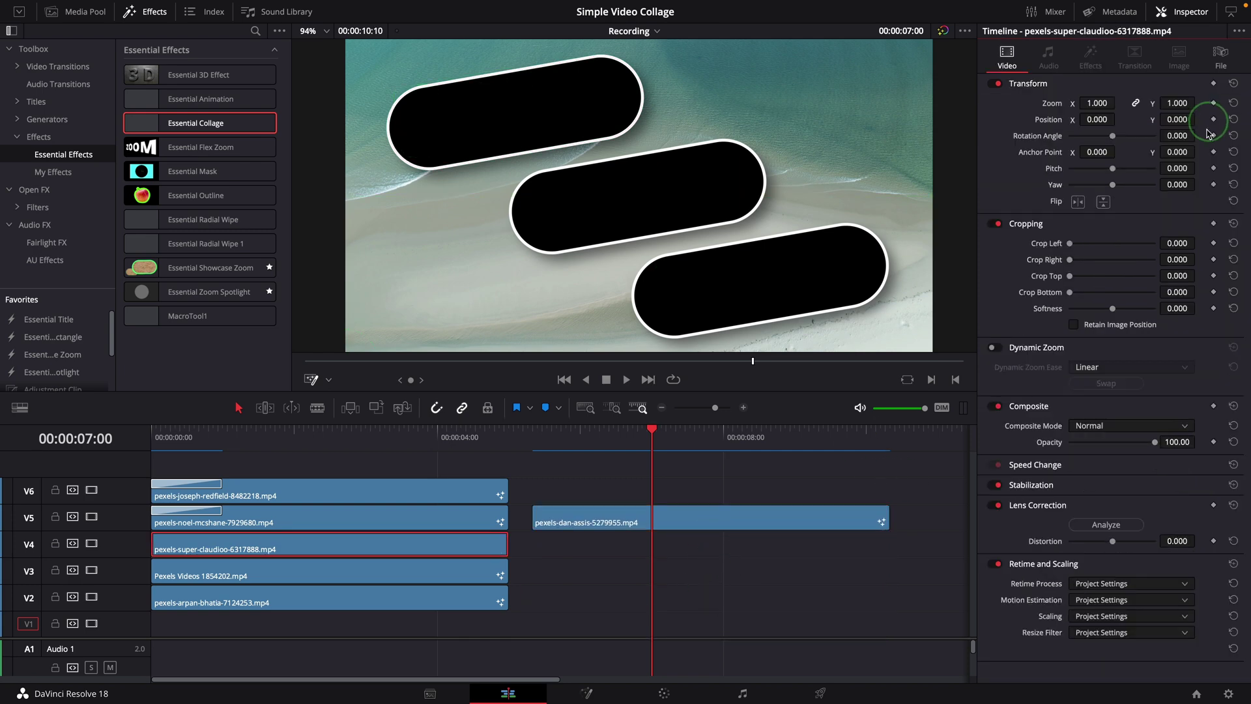
left_click_drag(424, 549, 788, 572)
left_click_drag(391, 600, 772, 606)
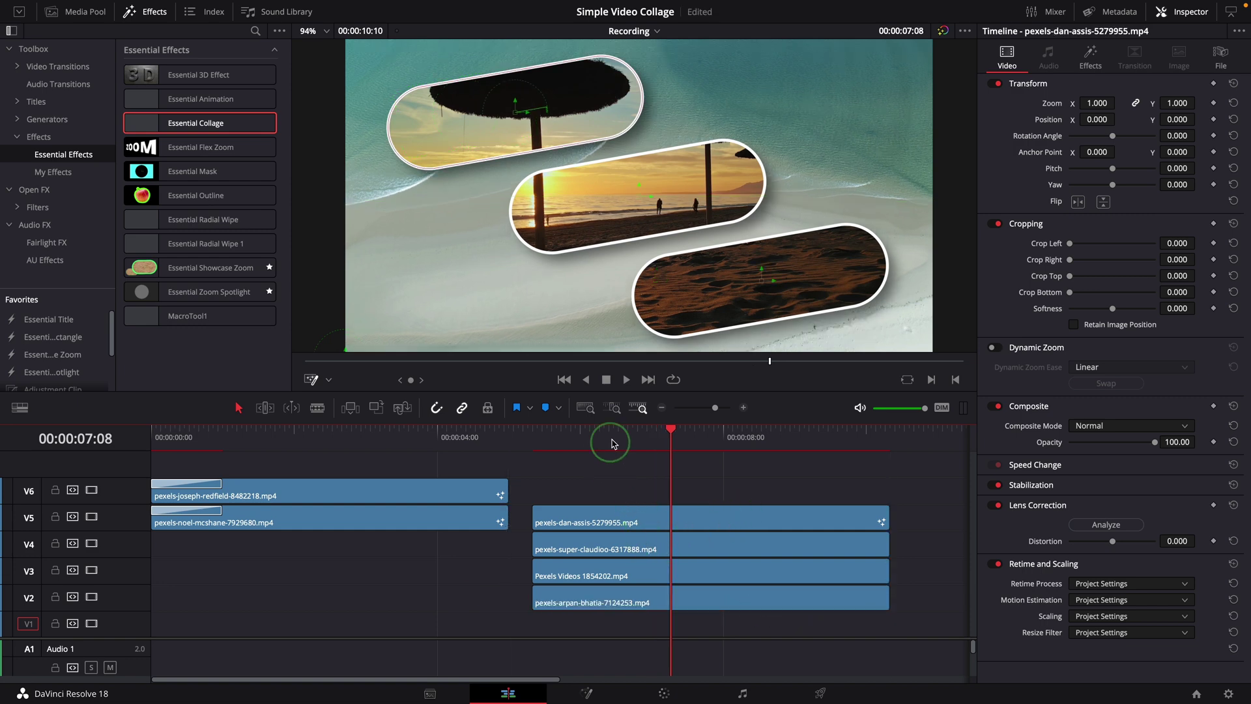
left_click(748, 543)
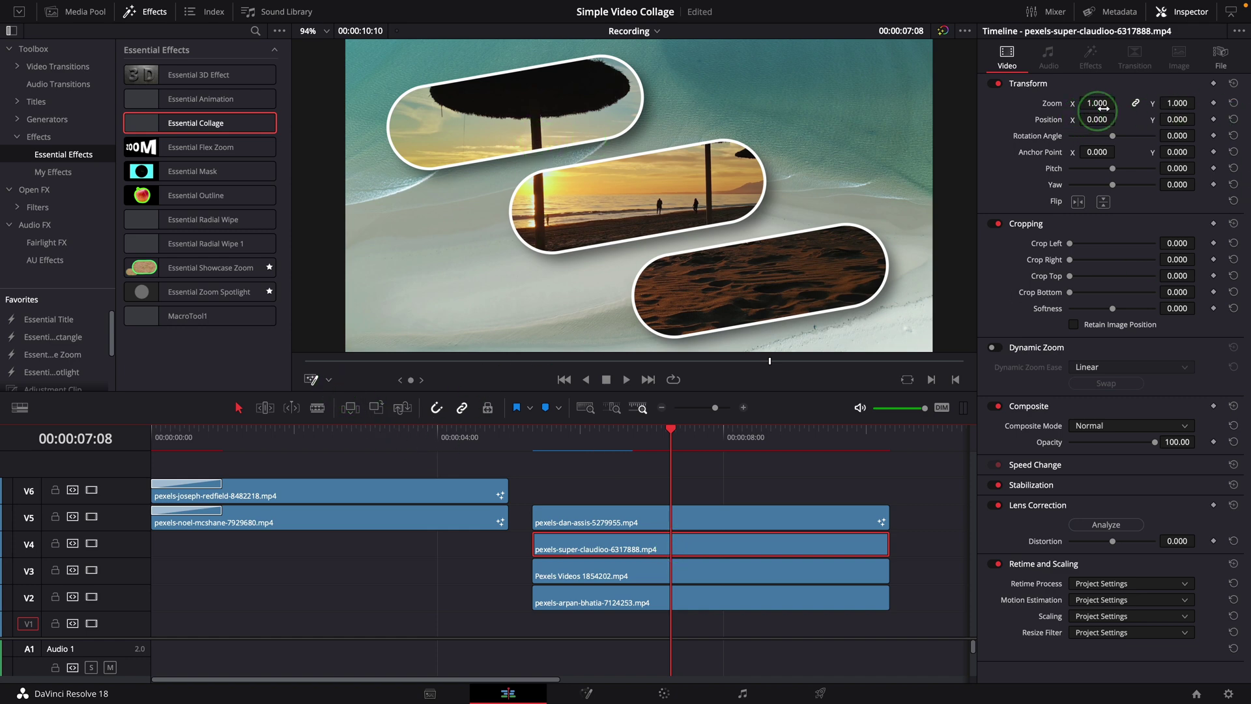
Turn on Transform handles, then shrink, move and tilt the V4 sunset shot into the top pill.
left_click(329, 382)
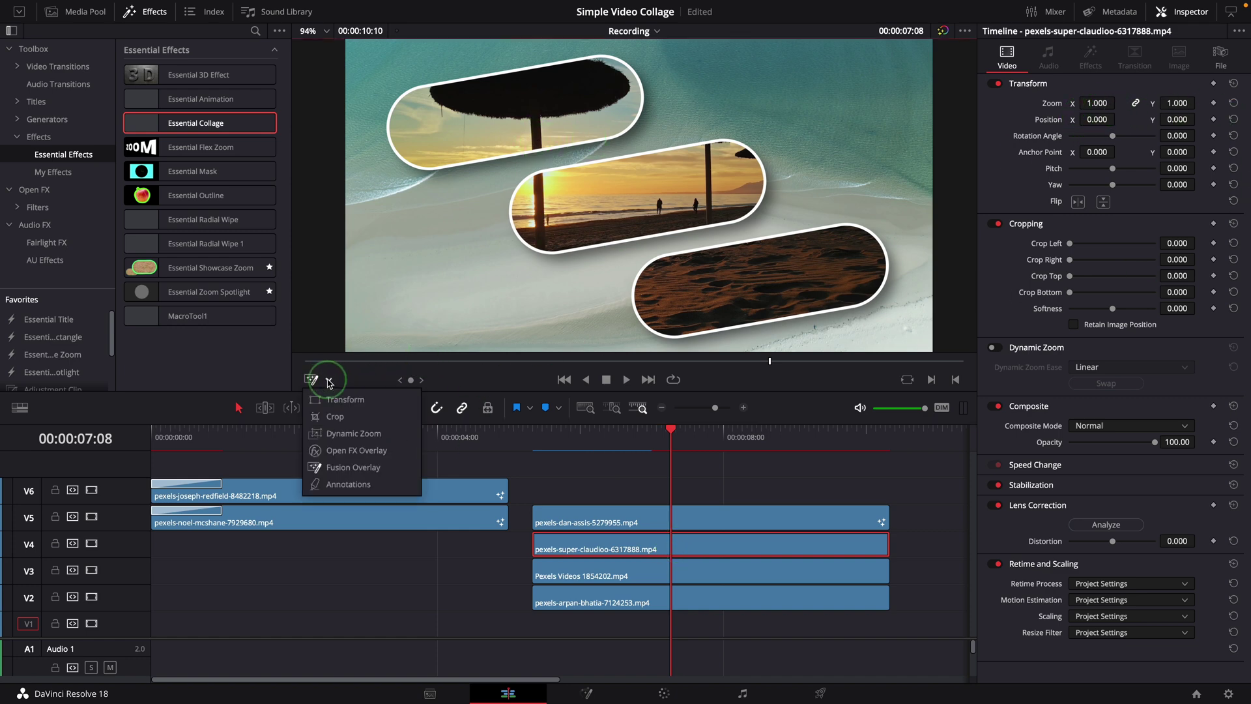
left_click(333, 394)
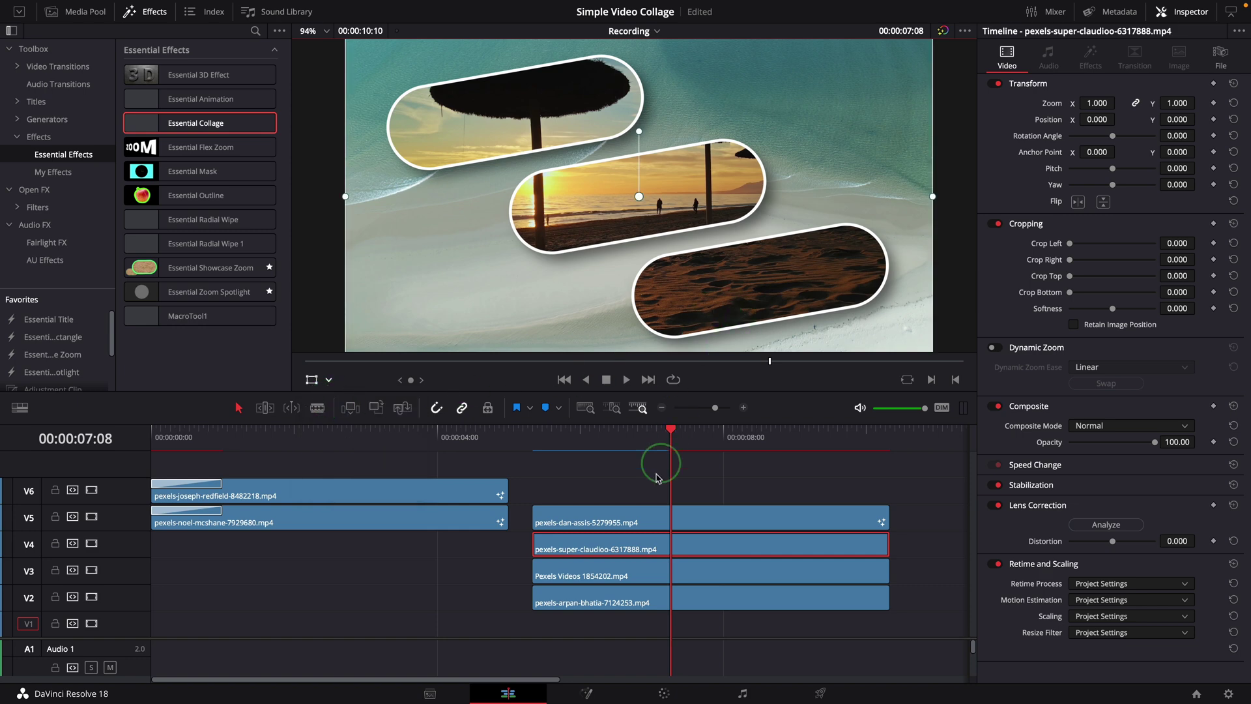
left_click(591, 228)
left_click_drag(918, 347, 750, 251)
scroll(907, 271, "down", 2)
left_click_drag(652, 196, 567, 130)
left_click_drag(544, 57, 555, 68)
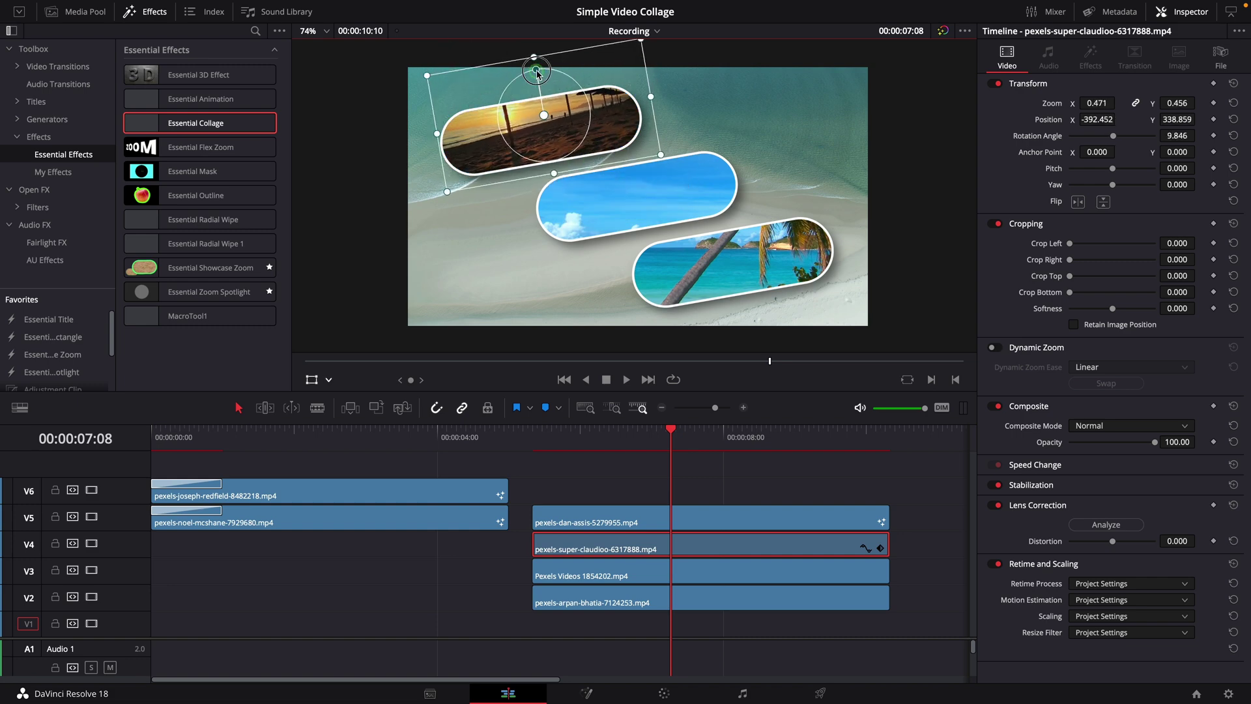
Resize the palms shot into the middle pill and the V2 umbrella shot into the bottom pill.
left_click_drag(753, 236, 749, 223)
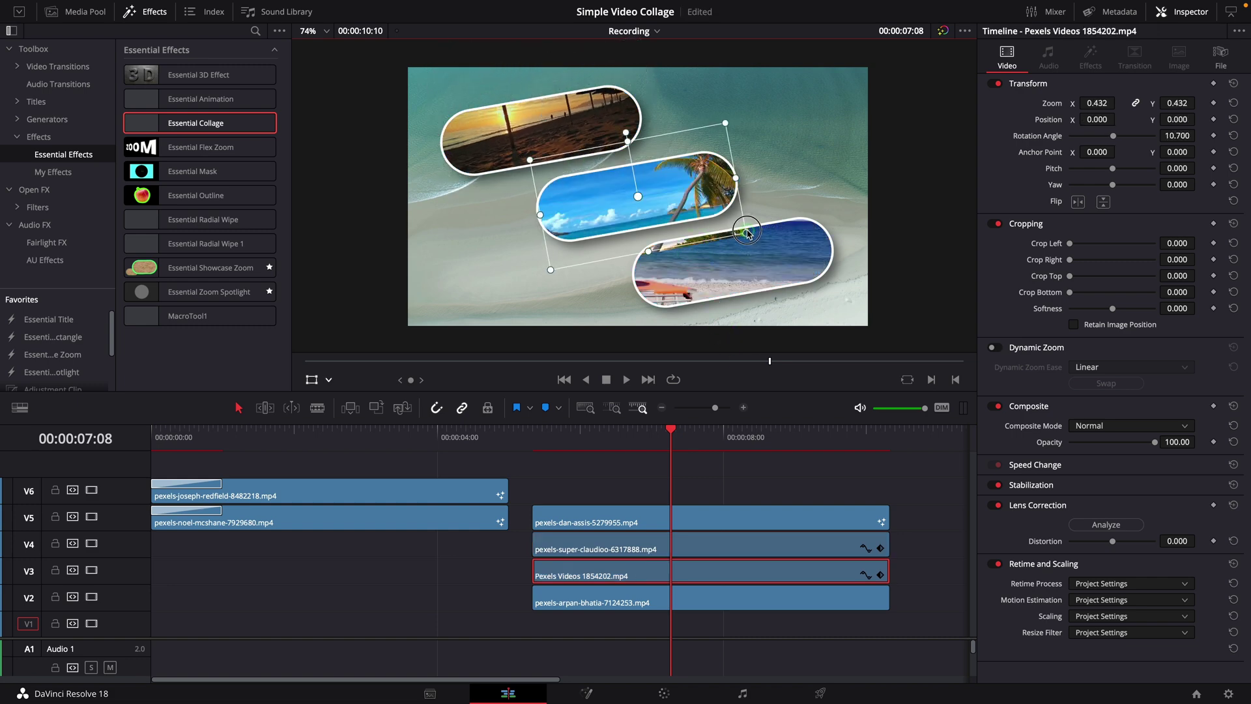
left_click_drag(652, 157, 647, 152)
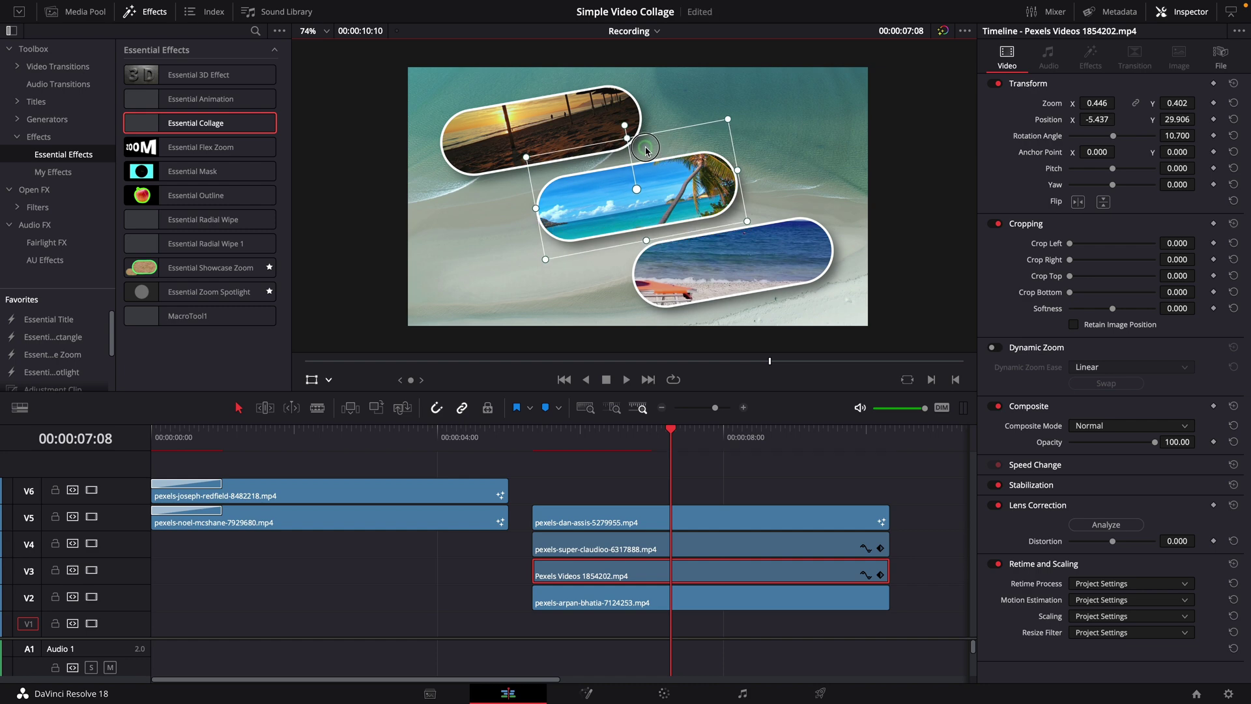
left_click_drag(703, 222, 799, 313)
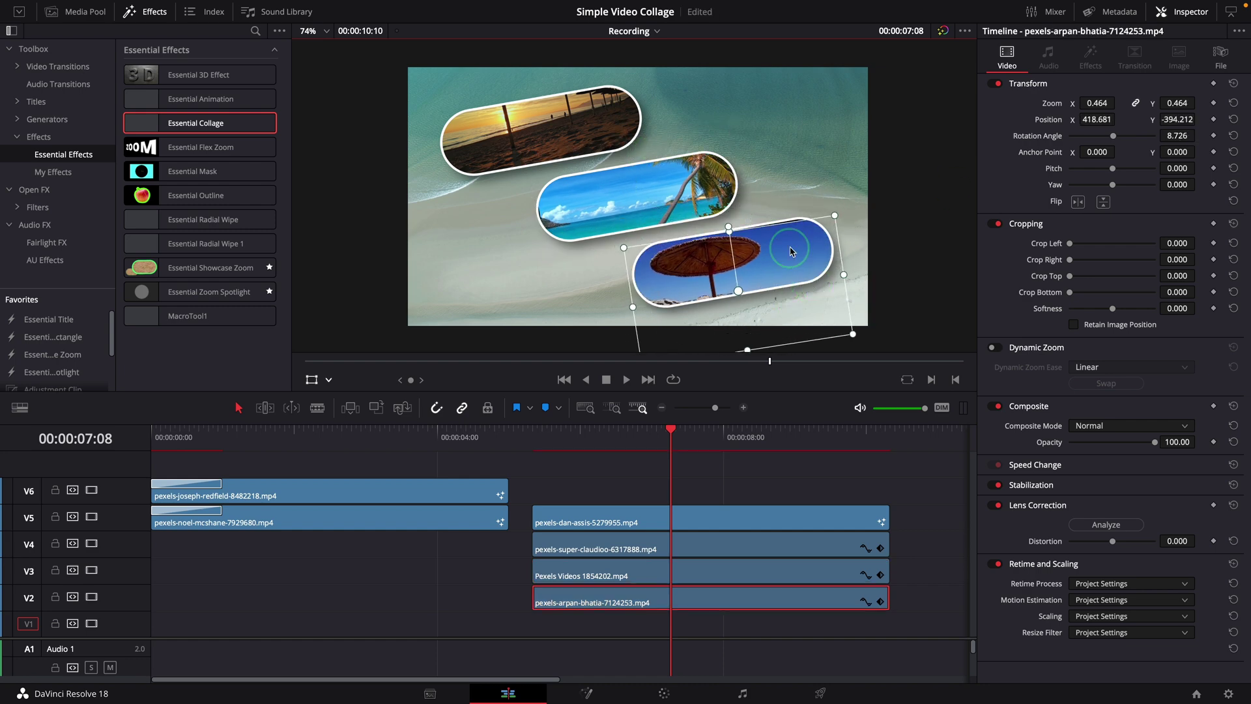
left_click(491, 581)
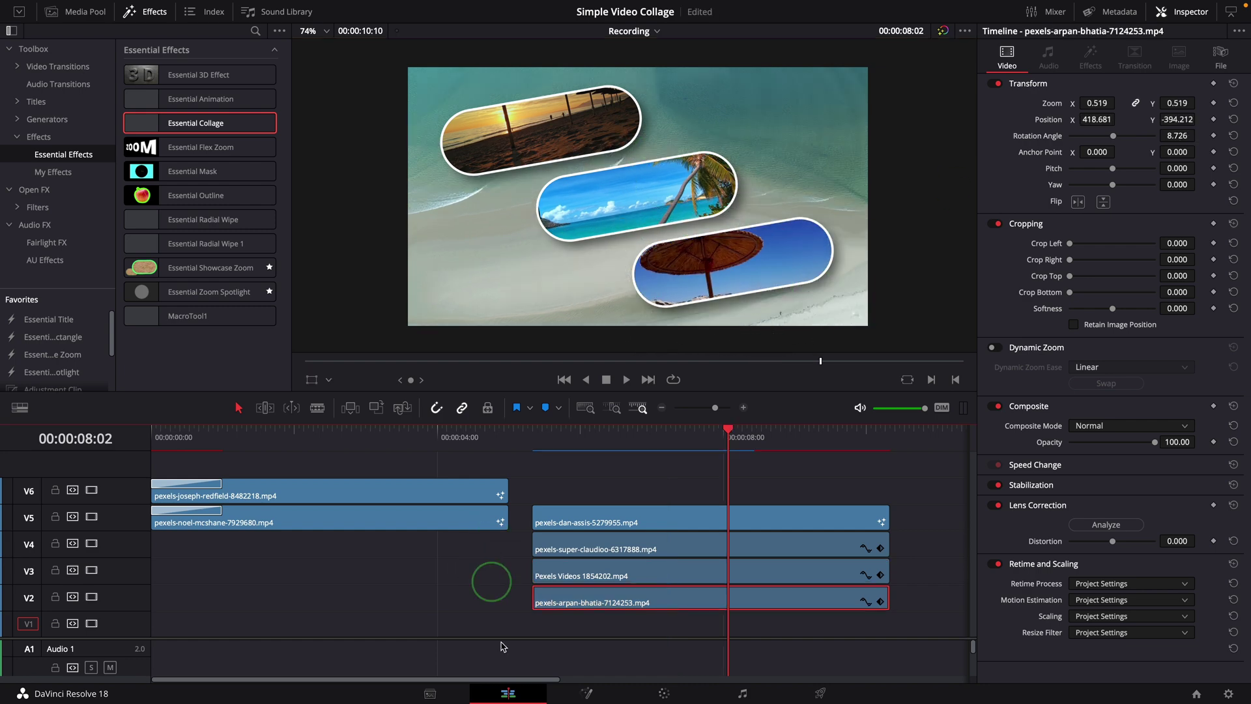
left_click(534, 434)
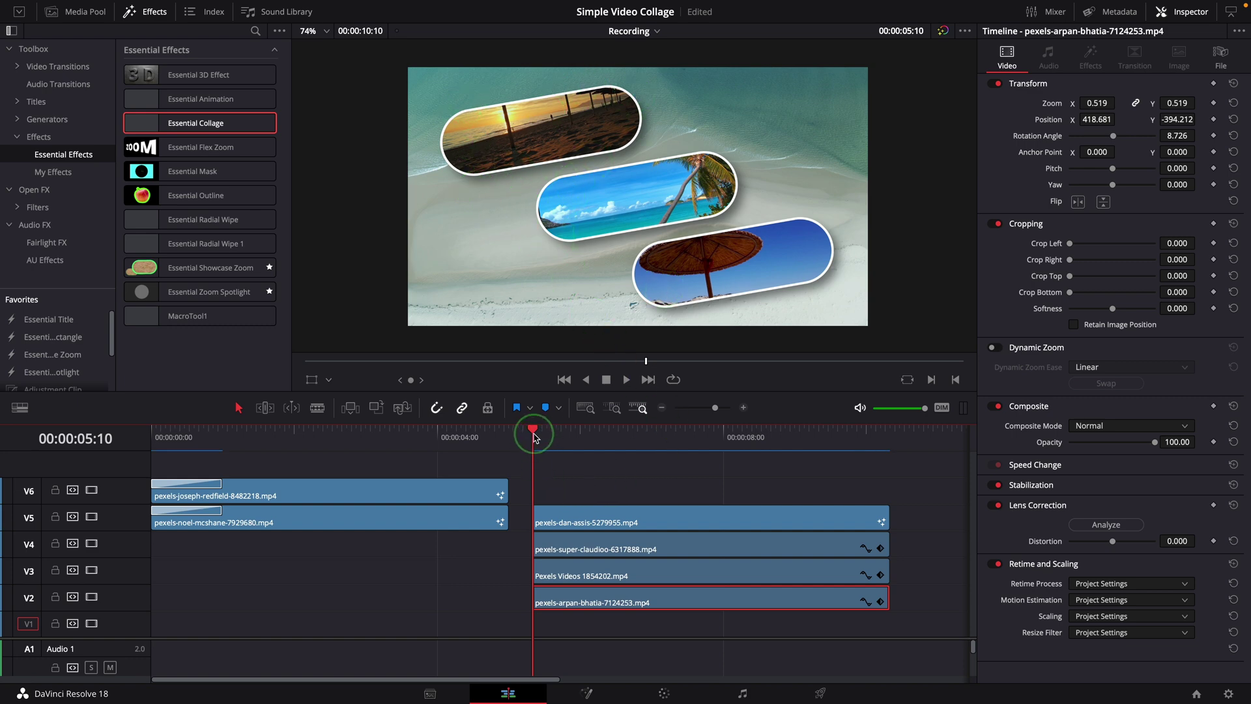
left_click_drag(534, 437, 610, 474)
left_click(688, 554)
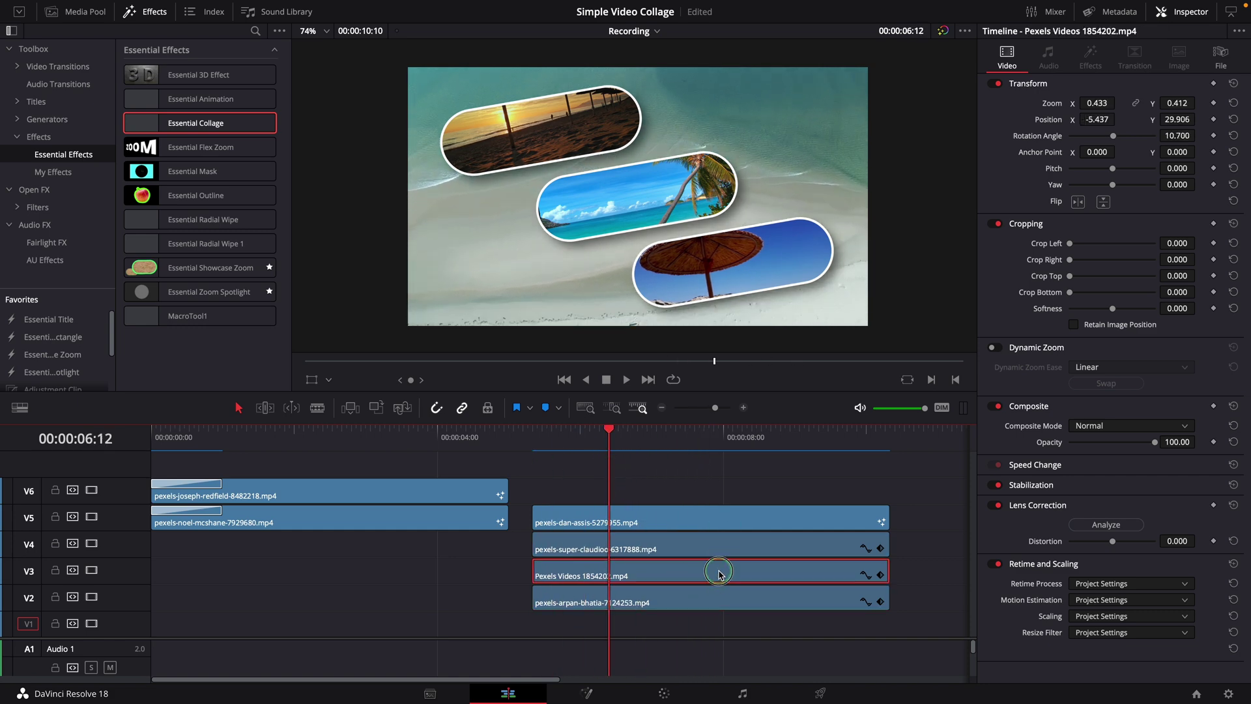
left_click(717, 572)
left_click(681, 544)
left_click_drag(611, 437, 531, 464)
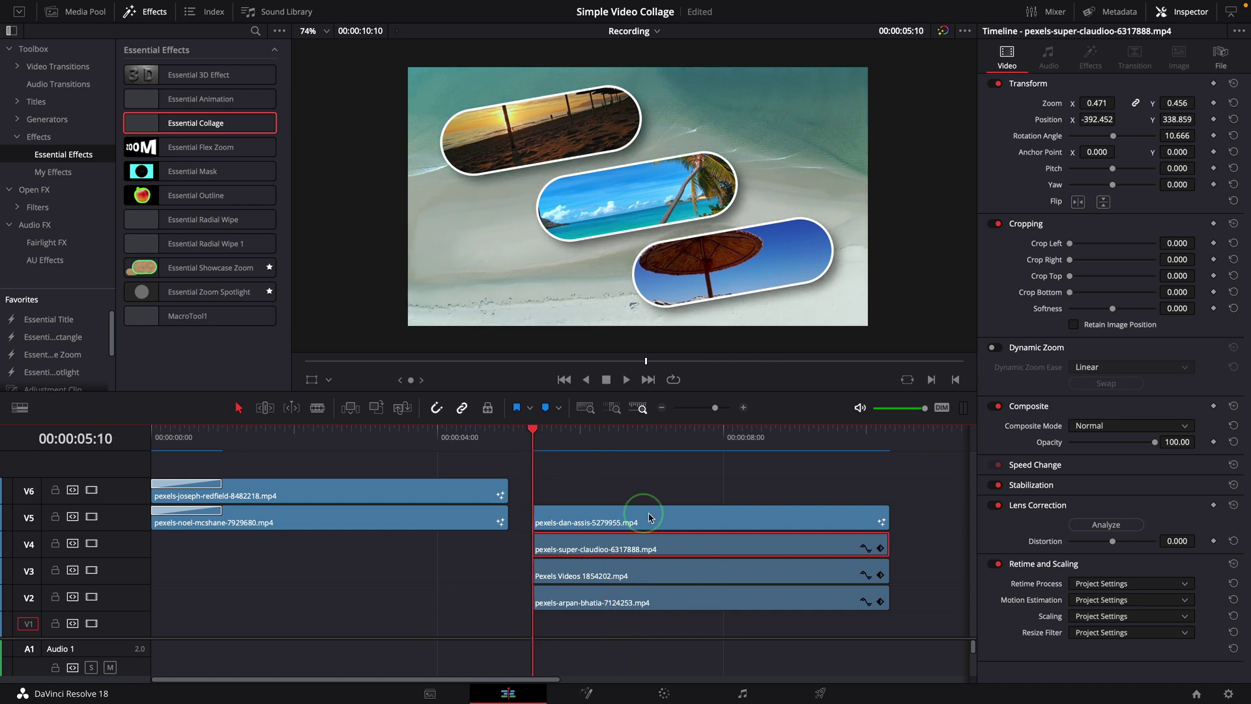
key("space")
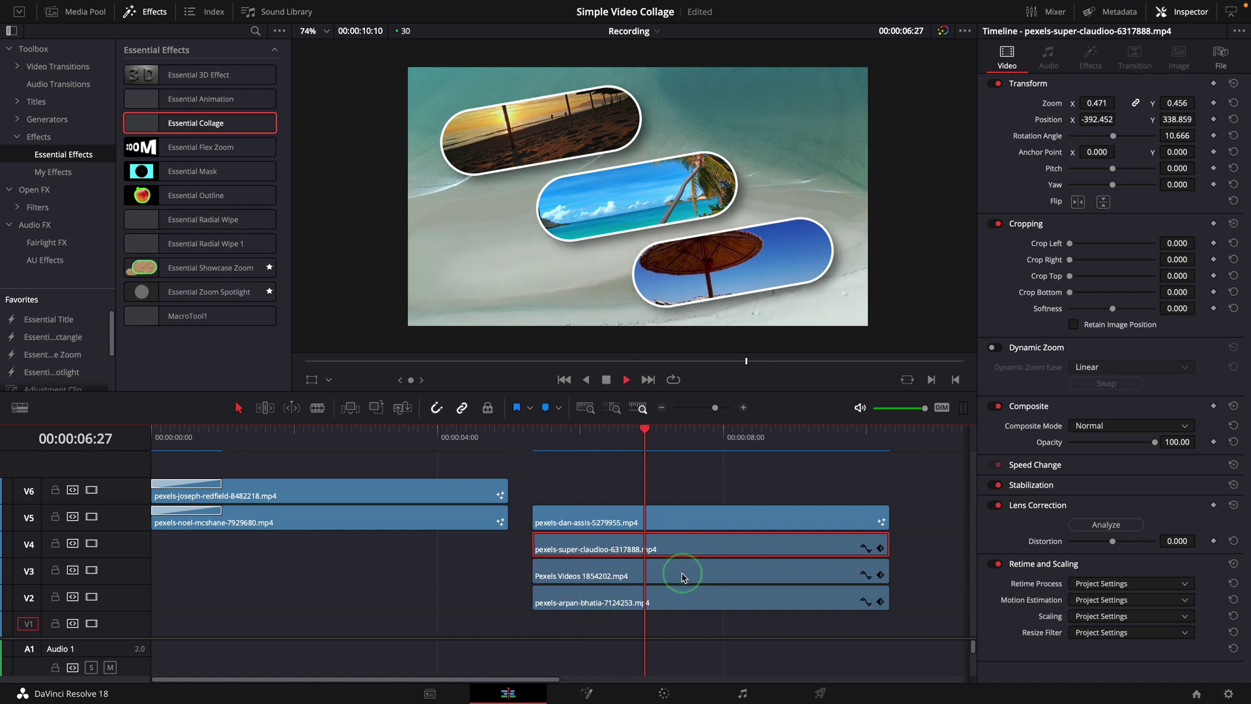